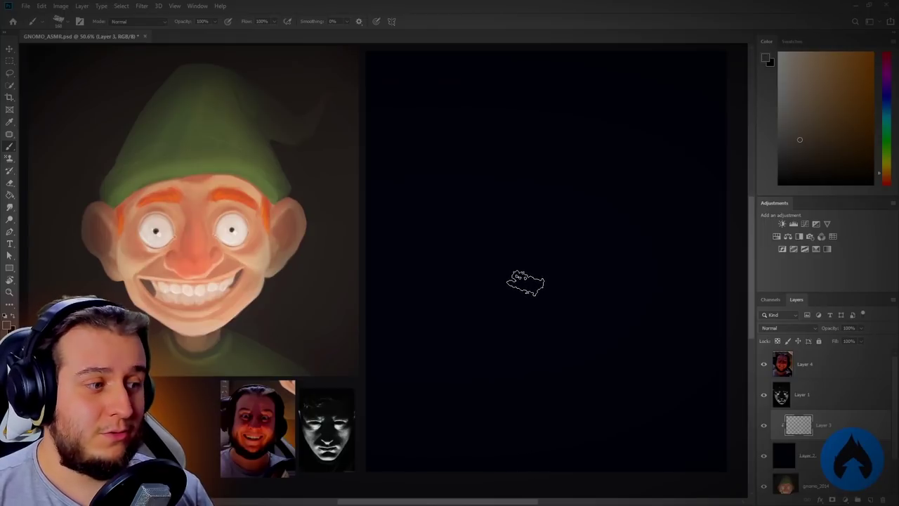
Paint a flat brownish-grey head silhouette with a rounded top and tapering chin on the empty dark canvas
left_click_drag(472, 229, 583, 214)
mouse_move(492, 181)
left_mouse_down()
mouse_move(570, 157)
mouse_move(599, 166)
left_mouse_up()
mouse_move(503, 176)
left_mouse_down()
mouse_move(468, 219)
mouse_move(602, 176)
left_mouse_up()
mouse_move(459, 232)
left_mouse_down()
mouse_move(604, 186)
mouse_move(551, 163)
mouse_move(508, 293)
mouse_move(470, 260)
mouse_move(478, 234)
mouse_move(496, 281)
mouse_move(605, 182)
mouse_move(586, 173)
mouse_move(598, 310)
mouse_move(510, 244)
mouse_move(505, 330)
mouse_move(468, 265)
mouse_move(526, 206)
mouse_move(556, 209)
mouse_move(535, 272)
mouse_move(492, 256)
mouse_move(462, 232)
mouse_move(463, 276)
mouse_move(563, 148)
mouse_move(472, 184)
mouse_move(623, 174)
mouse_move(543, 145)
mouse_move(633, 202)
mouse_move(560, 323)
mouse_move(495, 163)
mouse_move(477, 308)
mouse_move(456, 227)
mouse_move(470, 354)
mouse_move(462, 331)
mouse_move(558, 427)
mouse_move(589, 373)
mouse_move(558, 359)
mouse_move(505, 362)
mouse_move(592, 275)
left_mouse_up()
mouse_move(547, 402)
left_mouse_down()
mouse_move(580, 413)
mouse_move(633, 359)
mouse_move(626, 373)
mouse_move(643, 202)
mouse_move(641, 293)
mouse_move(608, 153)
mouse_move(663, 257)
mouse_move(653, 337)
mouse_move(570, 415)
left_mouse_up()
Erase the rough sides and chin edges of the head silhouette, then even out the flat colour inside it
key("e")
mouse_move(671, 173)
left_mouse_down()
mouse_move(672, 349)
mouse_move(675, 370)
left_mouse_up()
left_click_drag(675, 371, 669, 147)
mouse_move(669, 211)
left_mouse_down()
mouse_move(666, 372)
mouse_move(668, 204)
left_mouse_up()
left_click_drag(432, 253, 437, 284)
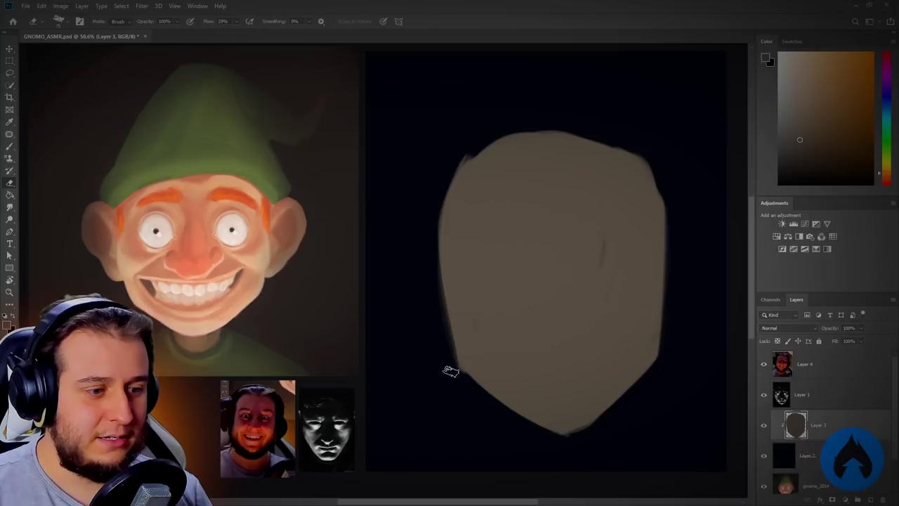
mouse_move(534, 433)
left_mouse_down()
mouse_move(613, 419)
mouse_move(527, 428)
mouse_move(584, 429)
mouse_move(680, 355)
left_mouse_up()
key("b")
left_click_drag(575, 258, 590, 278)
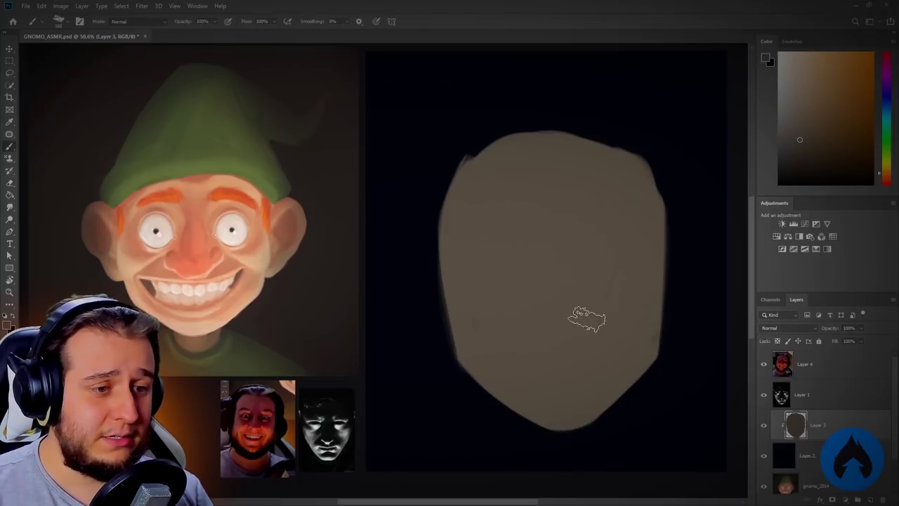
Paint a large pointed ear on the left side of the head in the same brownish-grey
left_click_drag(439, 255, 398, 223)
mouse_move(401, 226)
left_mouse_down()
mouse_move(446, 257)
mouse_move(421, 242)
mouse_move(421, 297)
mouse_move(409, 248)
mouse_move(419, 320)
mouse_move(453, 331)
mouse_move(431, 298)
mouse_move(389, 299)
mouse_move(400, 205)
mouse_move(405, 344)
mouse_move(395, 322)
mouse_move(439, 344)
left_mouse_up()
key("e")
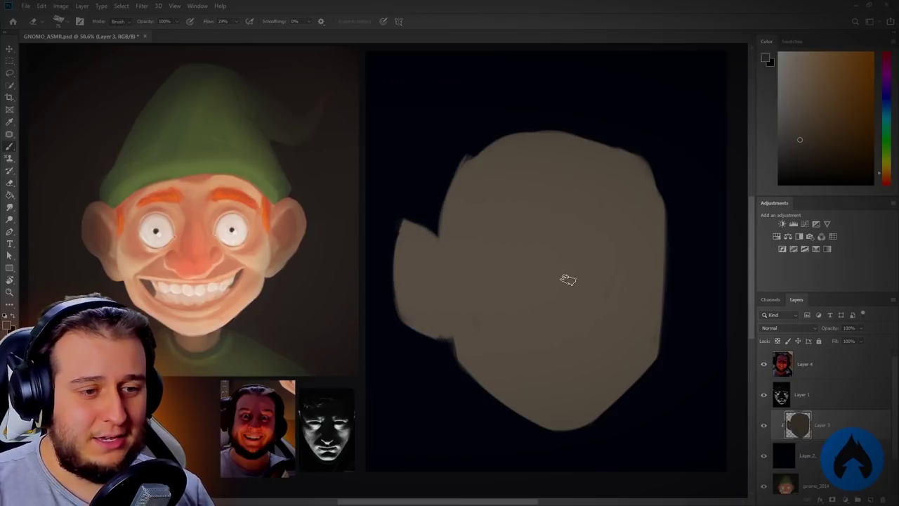
Scale the head layer down proportionally to about 93% and move it slightly up and to the left
key("ctrl+t")
left_click_drag(671, 138, 658, 147)
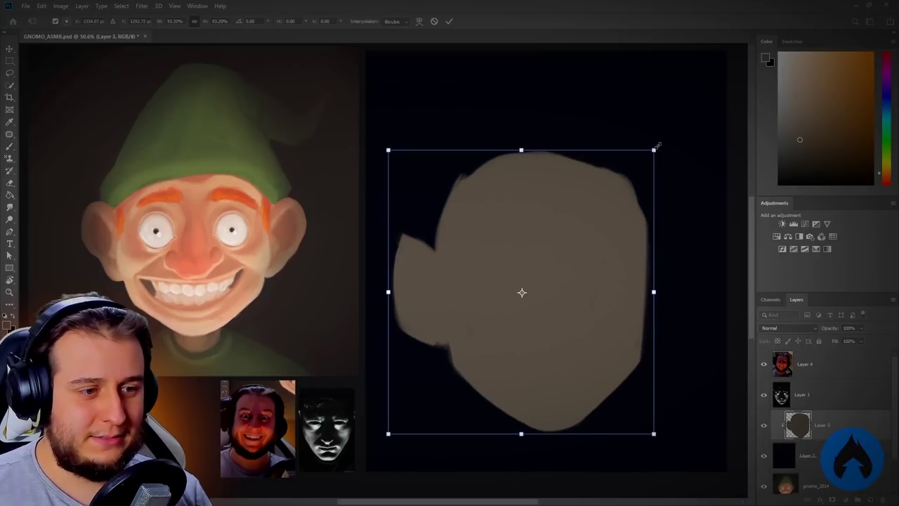
key("Return")
left_click_drag(576, 326, 564, 313)
Paint the matching pointed ear on the right side of the head and trim its outer edge with the Eraser
key("e")
mouse_move(602, 281)
left_mouse_down()
mouse_move(664, 234)
mouse_move(626, 259)
mouse_move(641, 246)
mouse_move(674, 233)
mouse_move(668, 278)
mouse_move(631, 330)
mouse_move(641, 332)
mouse_move(664, 266)
mouse_move(668, 288)
mouse_move(641, 330)
mouse_move(662, 287)
left_mouse_up()
key("b")
key("e")
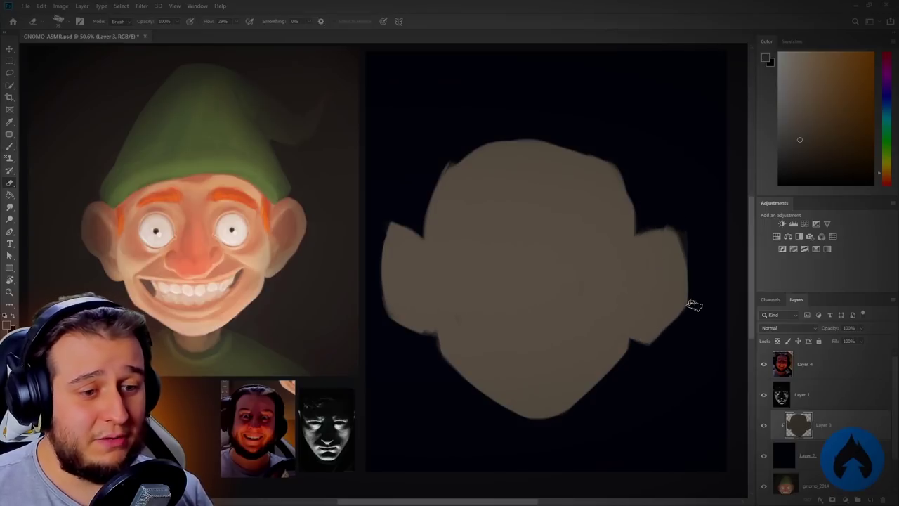
mouse_move(664, 328)
left_mouse_down()
mouse_move(689, 297)
mouse_move(676, 318)
mouse_move(682, 281)
mouse_move(670, 208)
left_mouse_up()
key("b")
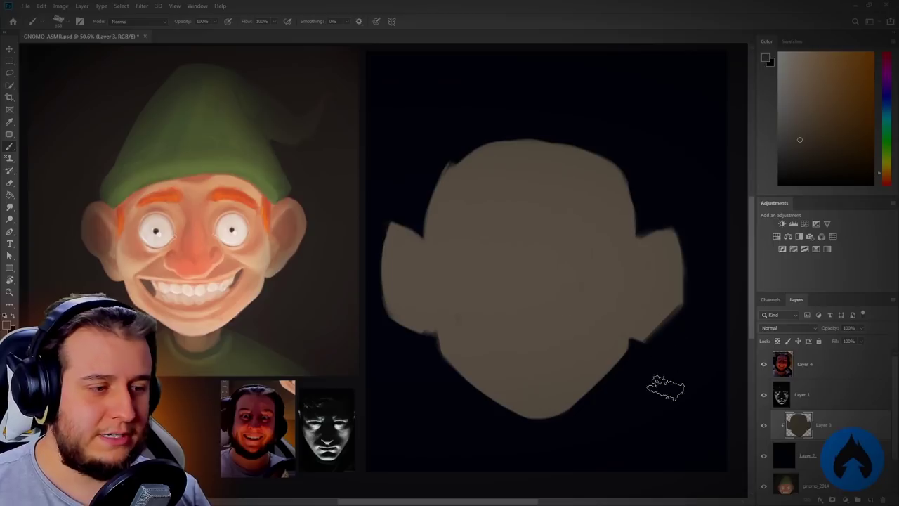
Lock the head layer's transparent pixels and brush a soft blue-violet over the forehead and upper face
left_click(777, 341)
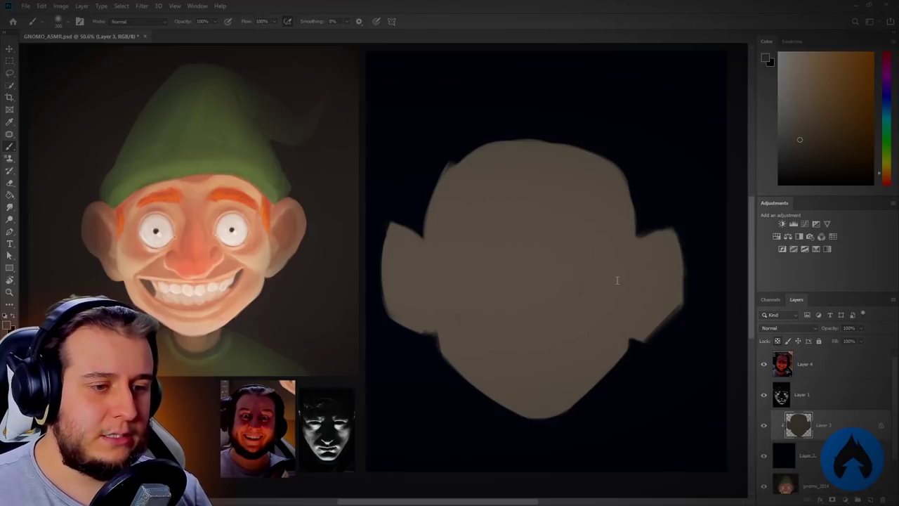
left_click(804, 142)
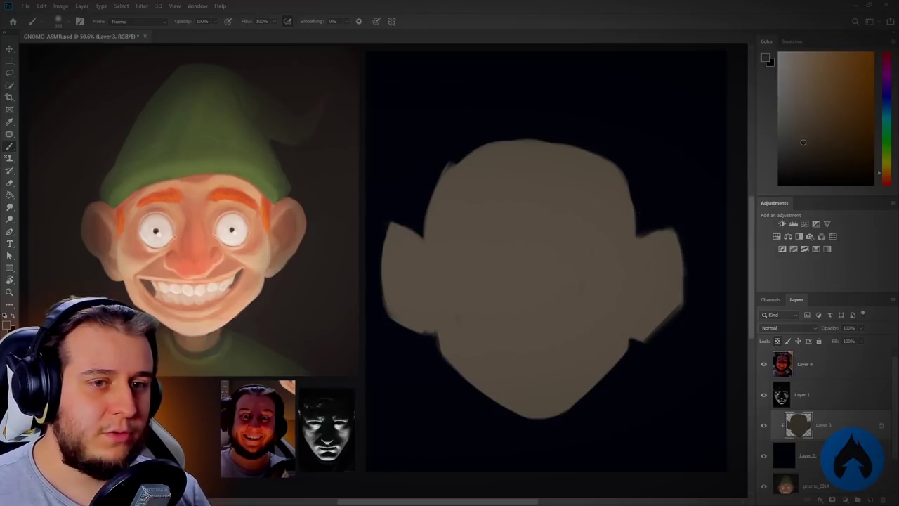
left_click(884, 184)
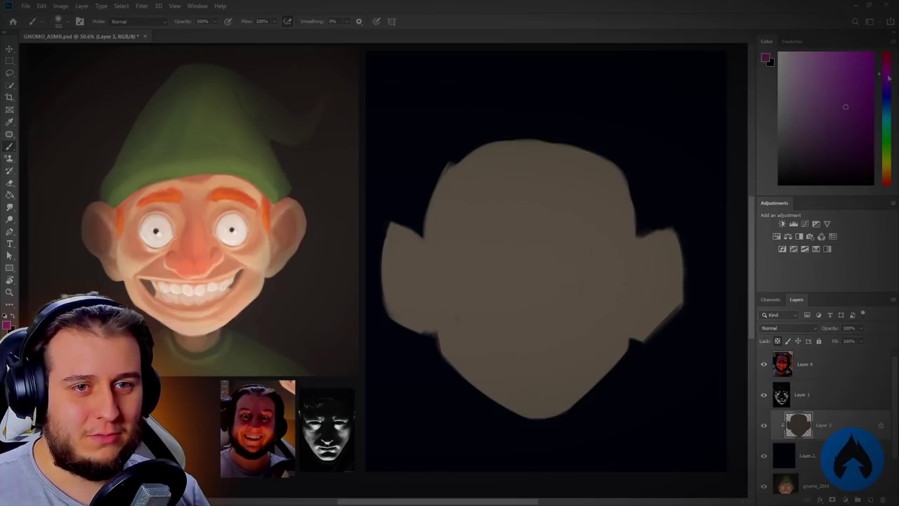
left_click_drag(888, 80, 884, 93)
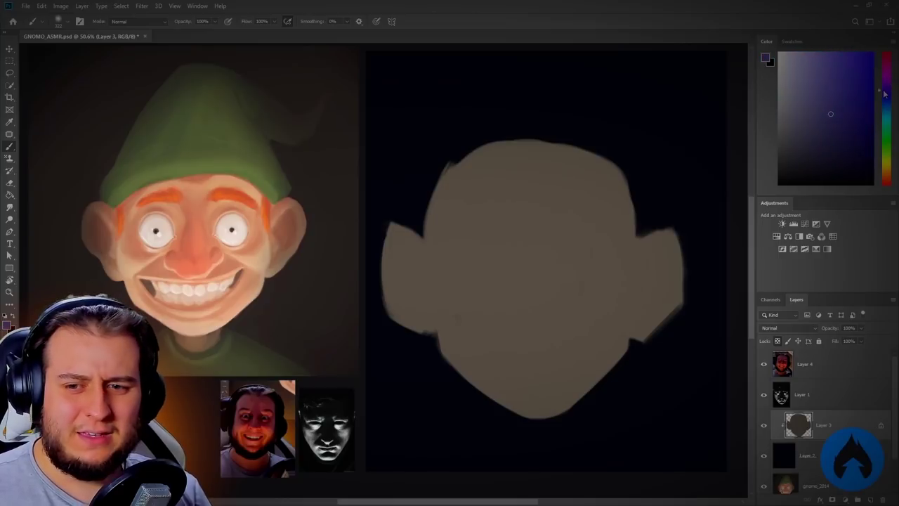
mouse_move(518, 173)
left_mouse_down()
mouse_move(463, 259)
mouse_move(545, 256)
left_mouse_up()
Recolour the whole head silhouette, including both ears, with a dark desaturated purple as the shadow tone
left_click(803, 144)
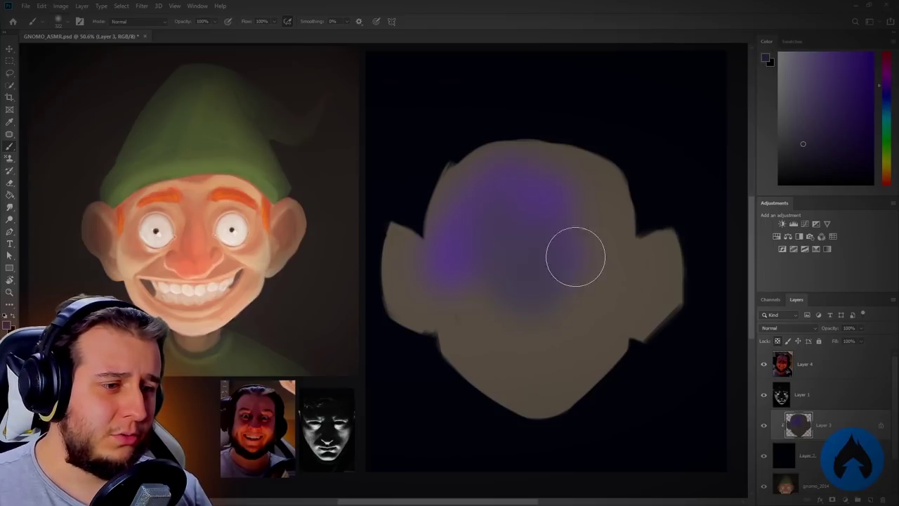
left_click(816, 148)
left_click_drag(591, 249, 572, 298)
mouse_move(574, 261)
left_mouse_down()
mouse_move(518, 333)
mouse_move(532, 299)
left_mouse_up()
mouse_move(538, 221)
left_mouse_down()
mouse_move(434, 271)
mouse_move(418, 338)
mouse_move(620, 337)
mouse_move(591, 382)
left_mouse_up()
left_click(814, 151)
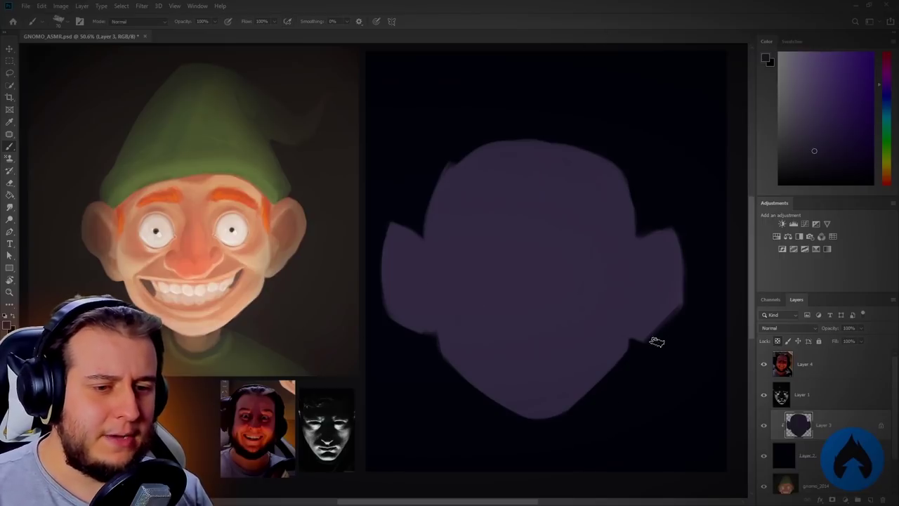
Add a new layer clipped above the head and paint a light orange rim along the left ear's outer edge
left_click(887, 173)
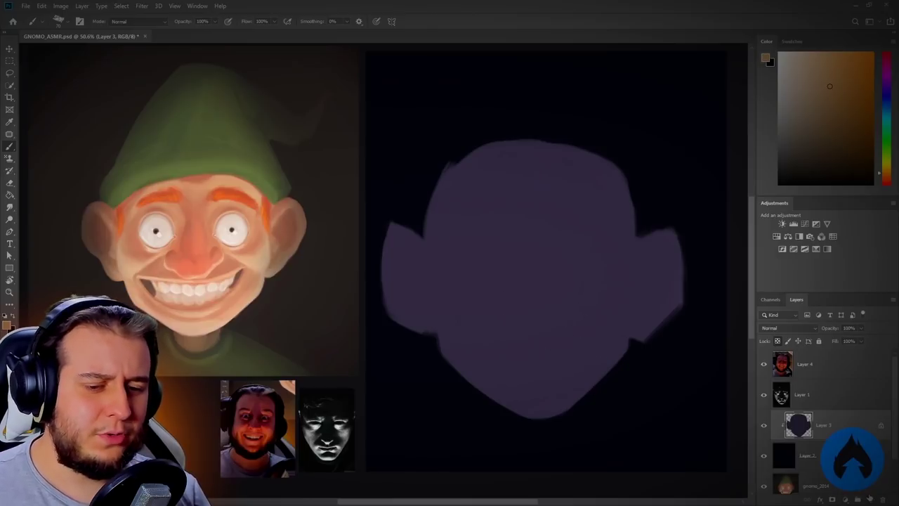
left_click(871, 500)
left_click(830, 426, "alt")
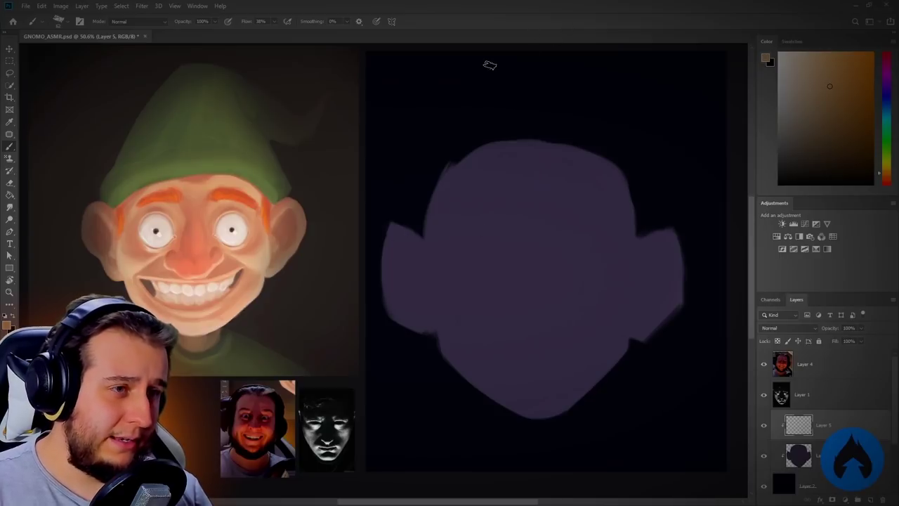
mouse_move(387, 241)
left_mouse_down()
mouse_move(390, 268)
mouse_move(392, 227)
mouse_move(396, 316)
mouse_move(433, 333)
left_mouse_up()
left_click_drag(395, 311, 426, 333)
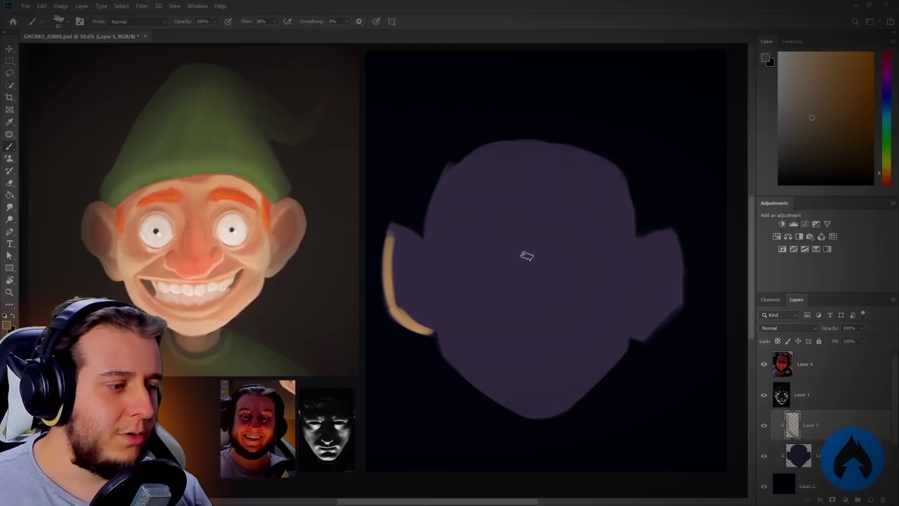
Repaint the left ear's rim light in a redder orange and trim its inner edge with the Eraser
left_click(887, 181)
mouse_move(393, 239)
left_mouse_down()
mouse_move(403, 316)
mouse_move(386, 275)
mouse_move(402, 316)
left_mouse_up()
mouse_move(394, 262)
left_mouse_down()
mouse_move(396, 321)
mouse_move(389, 287)
mouse_move(410, 315)
left_mouse_up()
key("e")
left_click_drag(373, 220, 437, 340)
mouse_move(400, 253)
left_mouse_down()
mouse_move(404, 304)
mouse_move(451, 335)
left_mouse_up()
Paint the same reddish-orange rim light along the right ear's outer edge and thin it with the Eraser
key("b")
mouse_move(637, 334)
left_mouse_down()
mouse_move(654, 325)
mouse_move(643, 340)
mouse_move(681, 300)
left_mouse_up()
mouse_move(675, 241)
left_mouse_down()
mouse_move(675, 308)
mouse_move(673, 235)
mouse_move(681, 302)
left_mouse_up()
key("e")
mouse_move(663, 235)
left_mouse_down()
mouse_move(663, 297)
mouse_move(645, 322)
left_mouse_up()
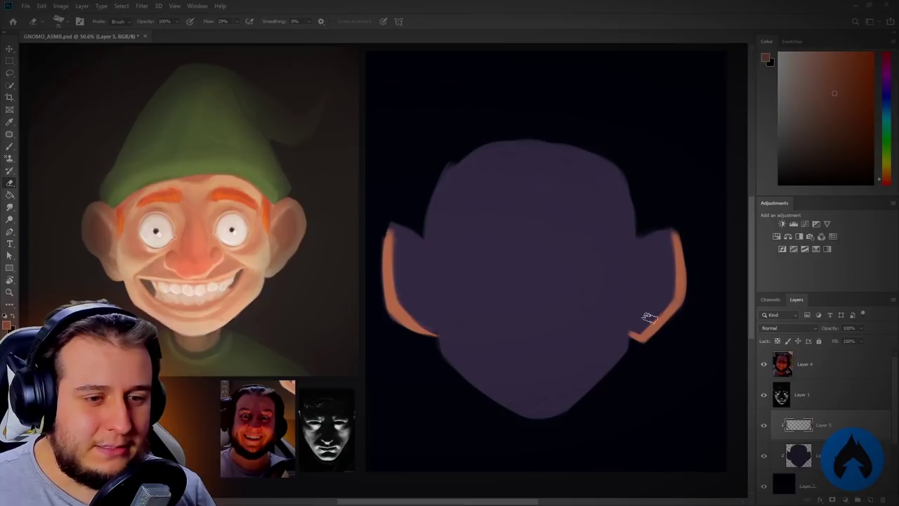
key("b")
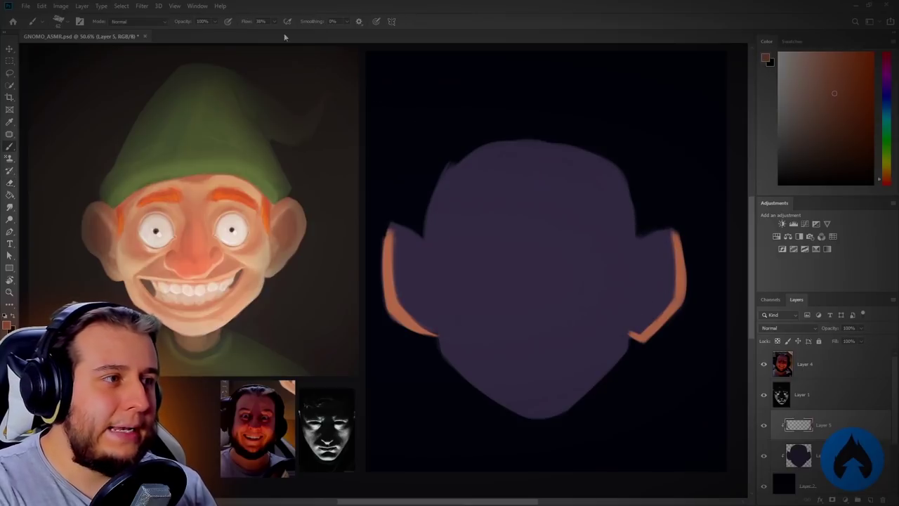
Paint orange light along the inner upper edges of both ears and partly erase their outer rims
left_click_drag(391, 226, 431, 271)
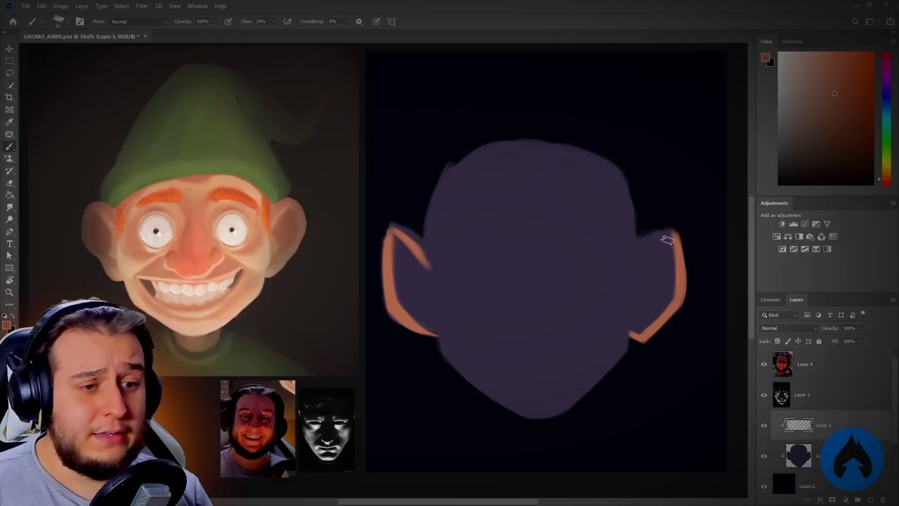
mouse_move(671, 233)
left_mouse_down()
mouse_move(630, 272)
mouse_move(645, 255)
left_mouse_up()
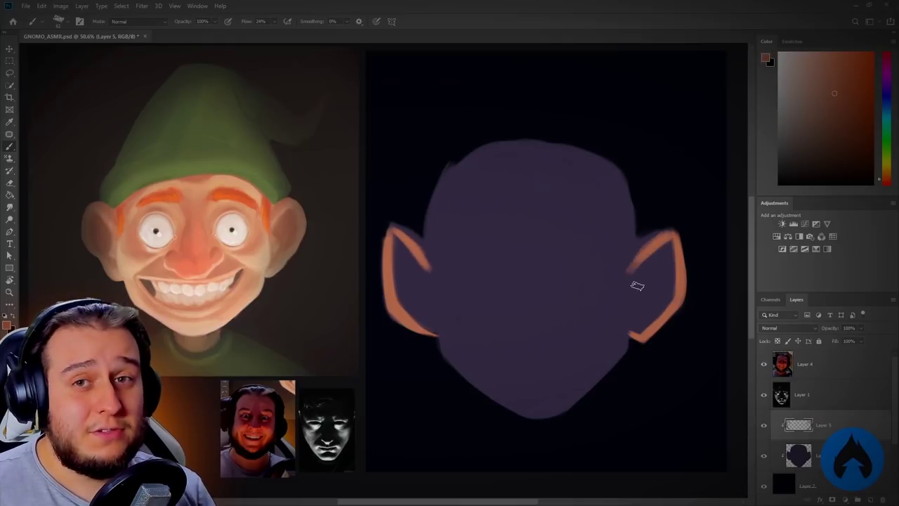
key("e")
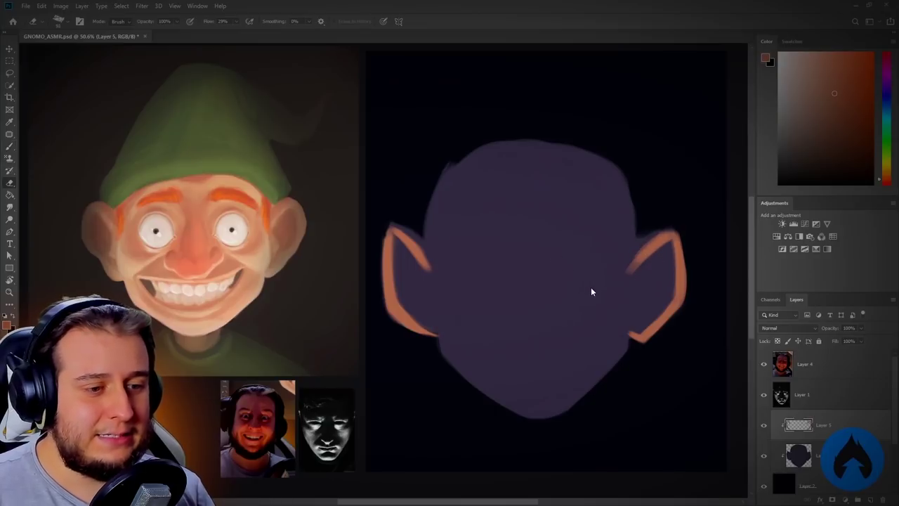
left_click_drag(676, 259, 680, 277)
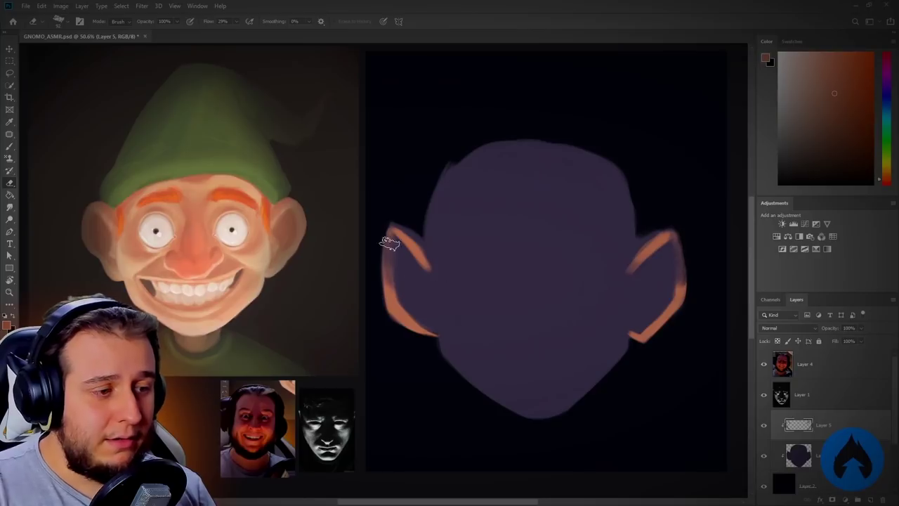
Paint orange inner folds inside both ears and soften them with the Eraser
key("b")
mouse_move(403, 260)
left_mouse_down()
mouse_move(407, 300)
mouse_move(419, 309)
left_mouse_up()
key("e")
left_click_drag(412, 279, 418, 299)
left_click_drag(397, 244, 450, 337)
key("b")
mouse_move(663, 267)
left_mouse_down()
mouse_move(668, 288)
mouse_move(650, 309)
left_mouse_up()
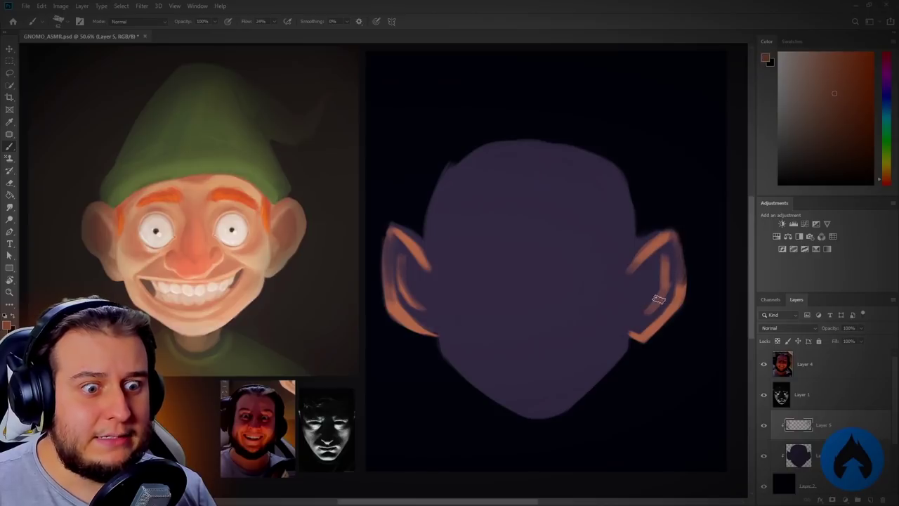
key("e")
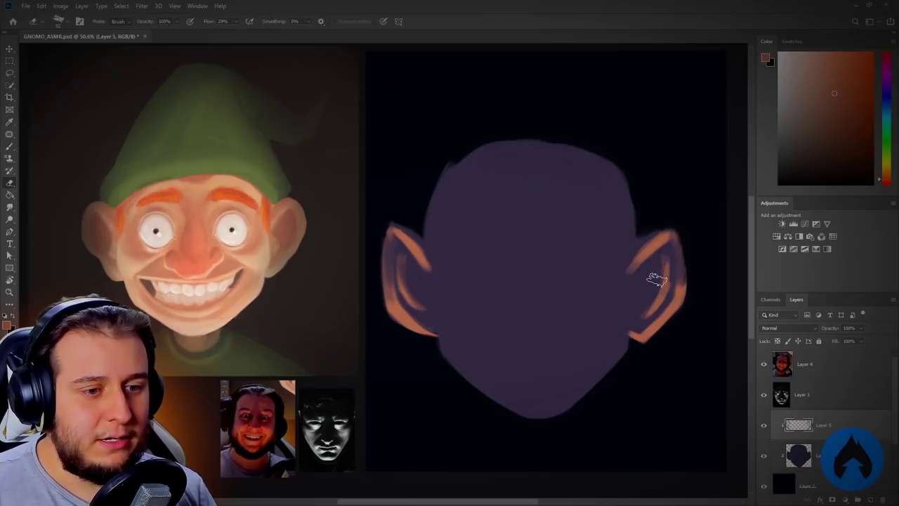
Paint the orange light along the jawline, the chin and up both sides of the face
key("b")
mouse_move(454, 323)
left_mouse_down()
mouse_move(439, 307)
mouse_move(456, 337)
mouse_move(448, 357)
mouse_move(457, 365)
mouse_move(442, 343)
mouse_move(522, 412)
mouse_move(513, 404)
mouse_move(532, 394)
mouse_move(558, 392)
mouse_move(560, 406)
mouse_move(613, 358)
mouse_move(557, 406)
mouse_move(617, 322)
mouse_move(619, 355)
left_mouse_up()
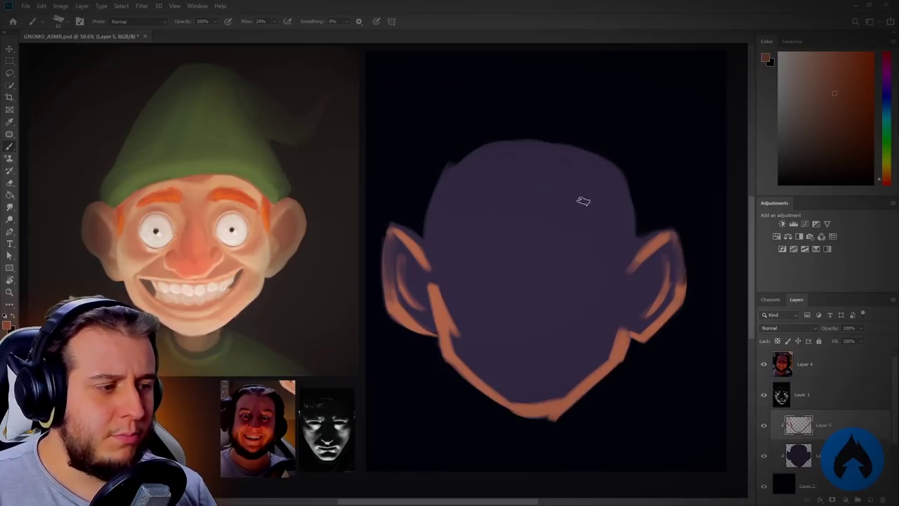
mouse_move(618, 291)
left_mouse_down()
mouse_move(597, 335)
mouse_move(614, 315)
mouse_move(625, 254)
mouse_move(621, 356)
mouse_move(622, 301)
left_mouse_up()
mouse_move(428, 270)
left_mouse_down()
mouse_move(427, 241)
mouse_move(446, 305)
mouse_move(436, 290)
left_mouse_up()
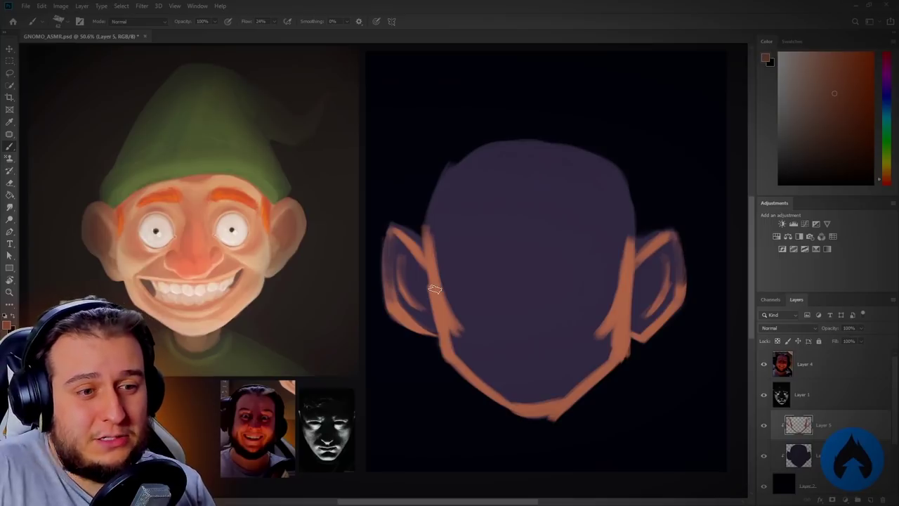
mouse_move(618, 241)
left_mouse_down()
mouse_move(626, 197)
mouse_move(624, 251)
left_mouse_up()
left_click_drag(614, 285, 598, 328)
Paint orange light on the cheek folds, the underside of the nose and the upper lip
mouse_move(437, 291)
left_mouse_down()
mouse_move(470, 329)
mouse_move(453, 334)
mouse_move(492, 309)
mouse_move(455, 345)
mouse_move(502, 306)
left_mouse_up()
left_click_drag(569, 309, 612, 344)
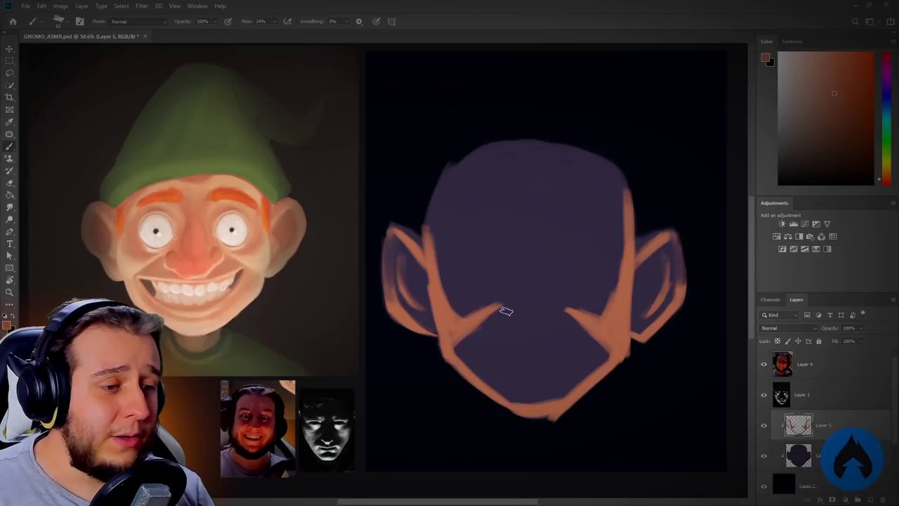
mouse_move(507, 315)
left_mouse_down()
mouse_move(534, 322)
mouse_move(566, 311)
mouse_move(552, 320)
left_mouse_up()
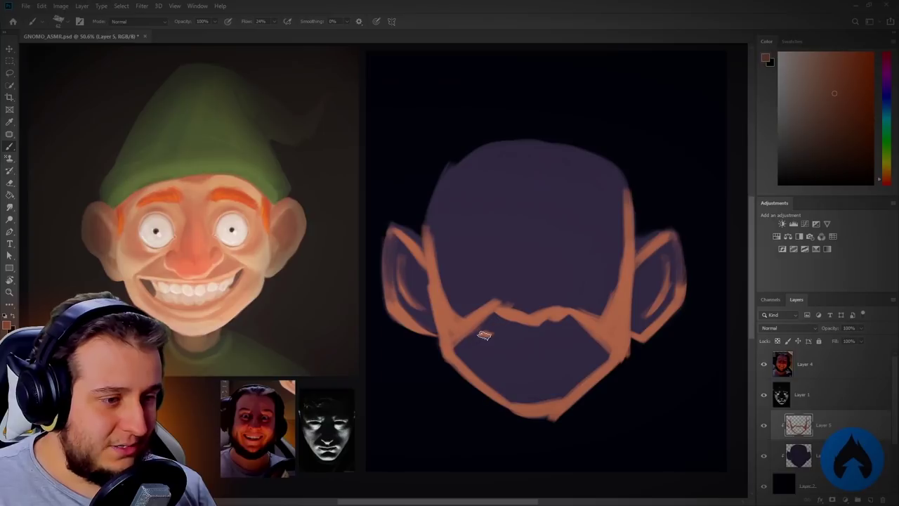
left_click_drag(476, 337, 580, 337)
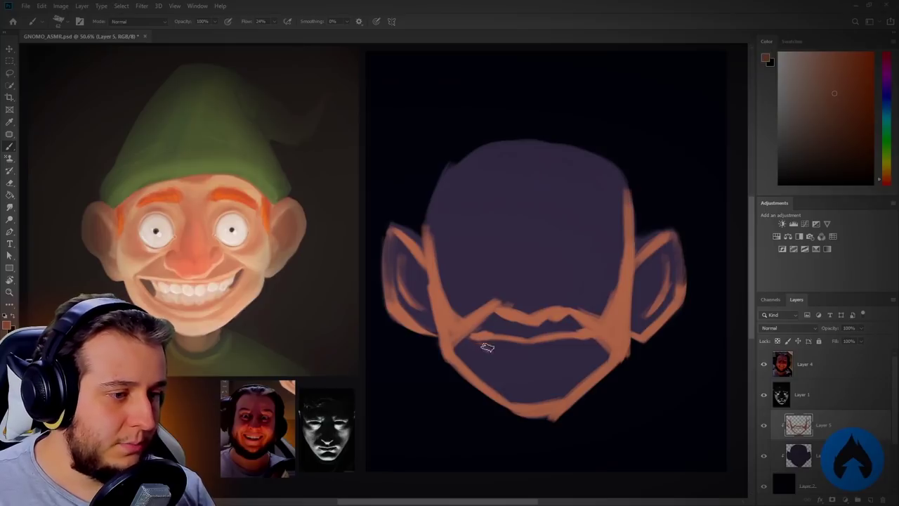
Paint orange light below the mouth and fill in the chin and the mouth's outer corners
mouse_move(536, 375)
left_mouse_down()
mouse_move(510, 372)
mouse_move(555, 380)
mouse_move(534, 385)
mouse_move(501, 374)
mouse_move(484, 388)
left_mouse_up()
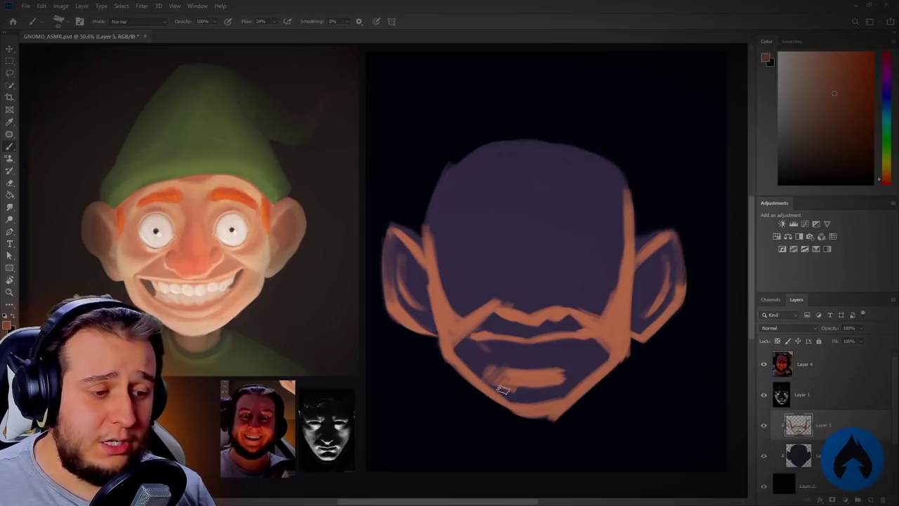
left_click_drag(565, 377, 600, 368)
mouse_move(487, 381)
left_mouse_down()
mouse_move(488, 364)
mouse_move(477, 376)
mouse_move(516, 407)
mouse_move(558, 410)
left_mouse_up()
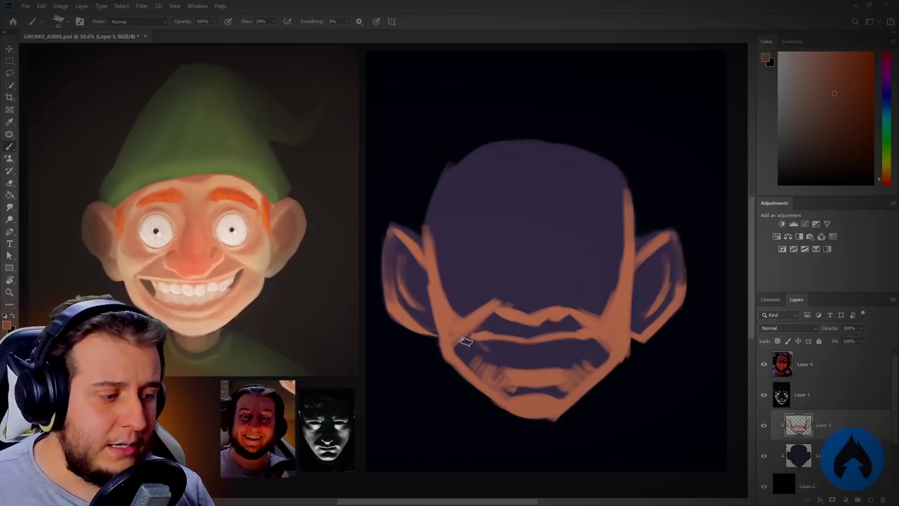
mouse_move(468, 359)
left_mouse_down()
mouse_move(457, 338)
mouse_move(481, 390)
left_mouse_up()
mouse_move(609, 355)
left_mouse_down()
mouse_move(599, 336)
mouse_move(593, 369)
mouse_move(597, 358)
left_mouse_up()
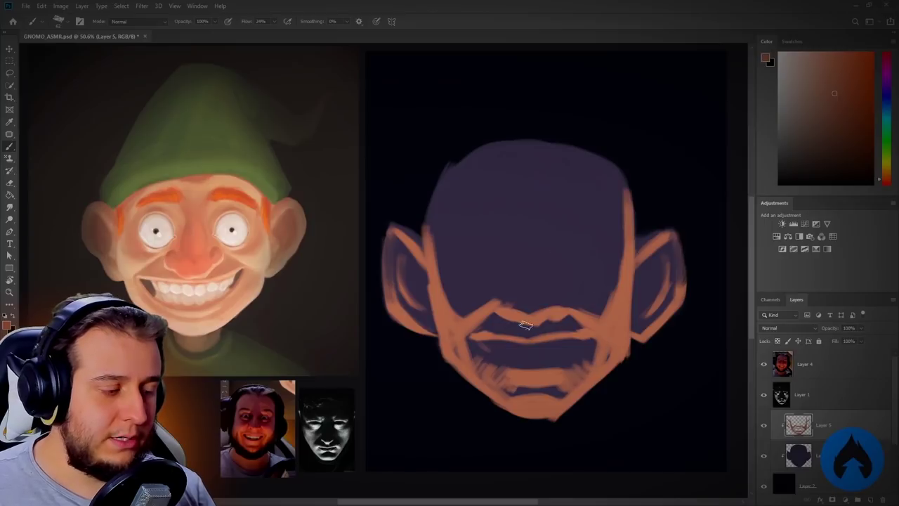
Paint curved orange light under both eyes to form the lower eyelids
mouse_move(572, 273)
left_mouse_down()
mouse_move(597, 276)
mouse_move(568, 278)
mouse_move(612, 270)
left_mouse_up()
mouse_move(464, 276)
left_mouse_down()
mouse_move(474, 288)
mouse_move(448, 277)
mouse_move(482, 286)
mouse_move(501, 275)
mouse_move(473, 293)
mouse_move(482, 296)
left_mouse_up()
key("e")
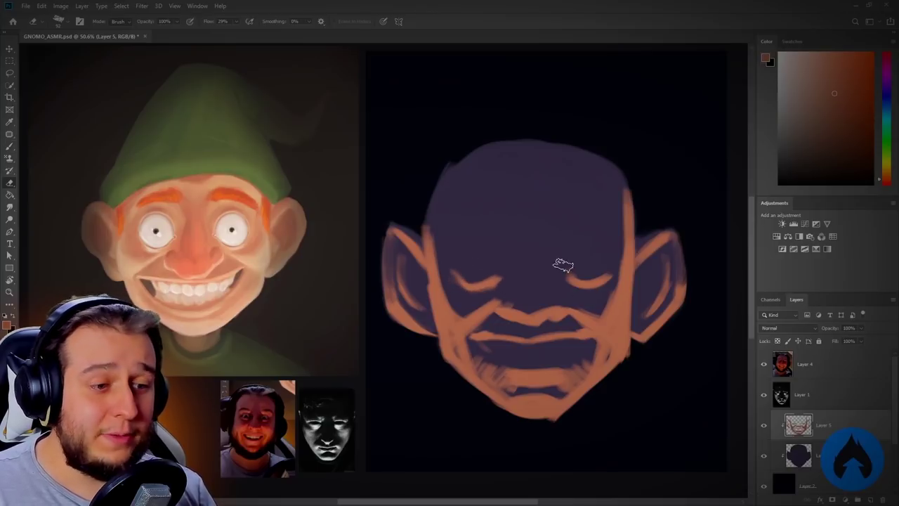
key("b")
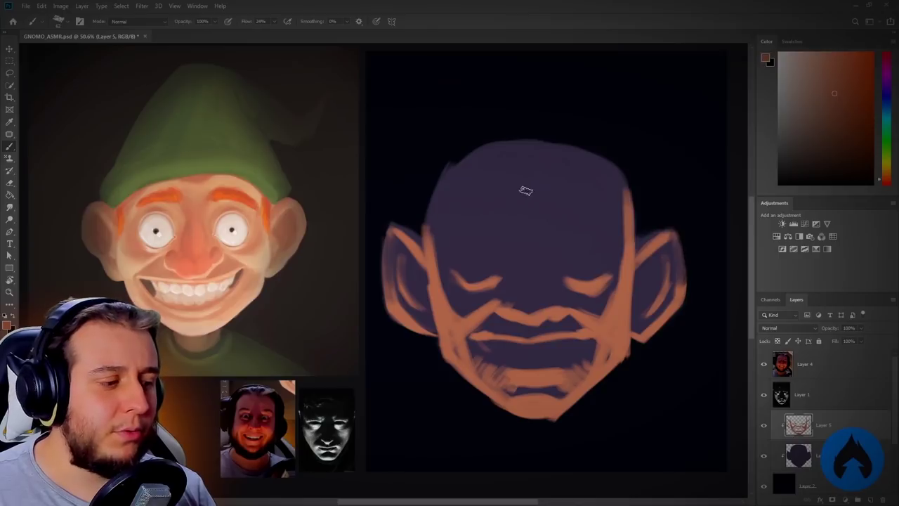
Paint broad orange brow areas above both eyes and a thin upper eyelid on the left eye
mouse_move(562, 248)
left_mouse_down()
mouse_move(589, 225)
mouse_move(596, 227)
mouse_move(585, 241)
mouse_move(612, 225)
mouse_move(606, 247)
mouse_move(616, 248)
mouse_move(575, 226)
left_mouse_up()
mouse_move(502, 240)
left_mouse_down()
mouse_move(456, 250)
mouse_move(441, 236)
mouse_move(471, 219)
mouse_move(474, 240)
mouse_move(490, 229)
mouse_move(497, 243)
mouse_move(482, 222)
mouse_move(449, 236)
mouse_move(496, 228)
left_mouse_up()
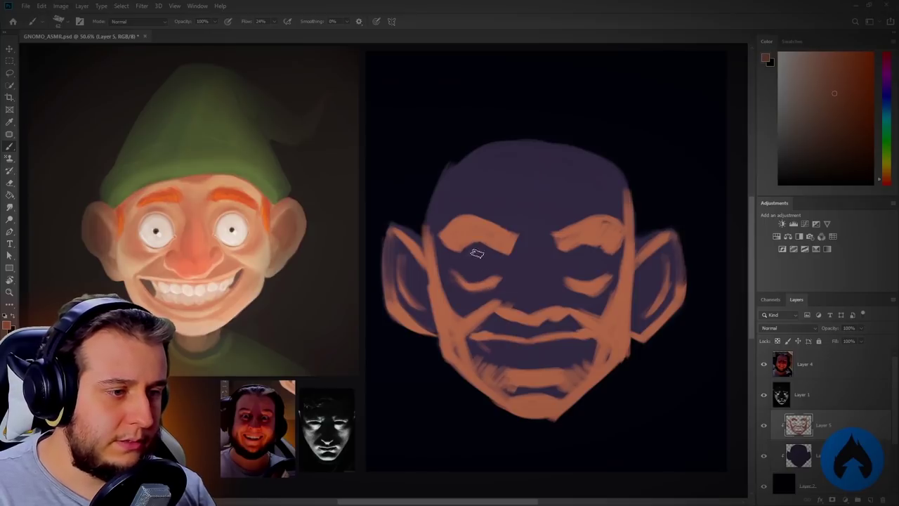
mouse_move(460, 261)
left_mouse_down()
mouse_move(486, 256)
mouse_move(481, 251)
mouse_move(500, 259)
mouse_move(460, 258)
mouse_move(507, 267)
left_mouse_up()
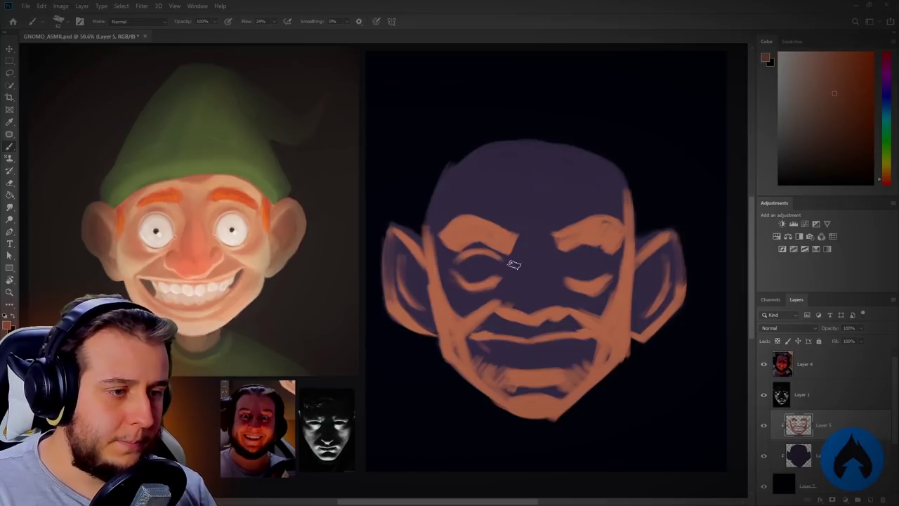
Paint a thin orange upper eyelid on the right eye and extend the orange light at the right ear's base
mouse_move(569, 259)
left_mouse_down()
mouse_move(607, 258)
mouse_move(592, 247)
left_mouse_up()
key("e")
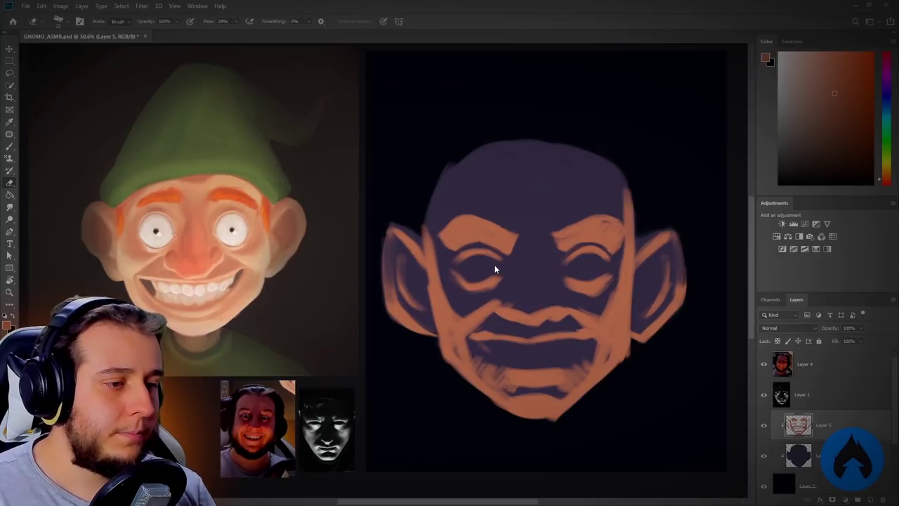
key("b")
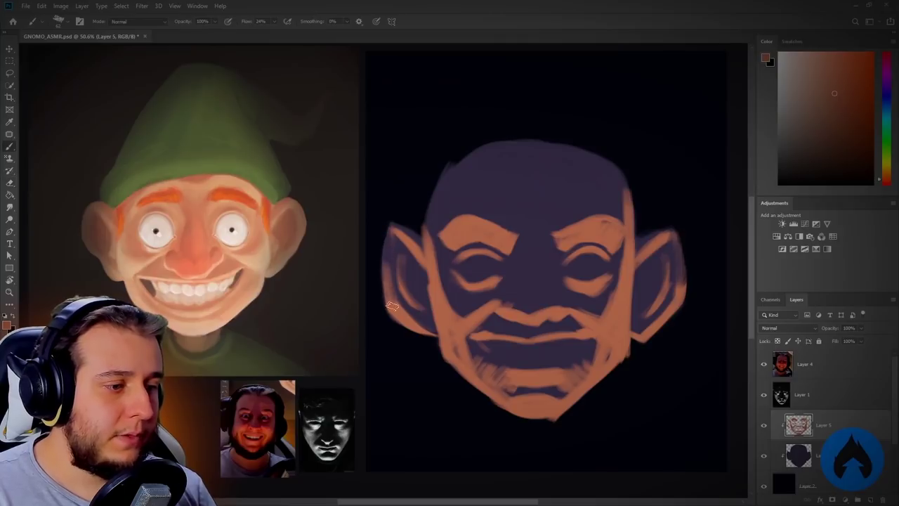
mouse_move(638, 336)
left_mouse_down()
mouse_move(674, 305)
mouse_move(665, 260)
mouse_move(647, 320)
left_mouse_up()
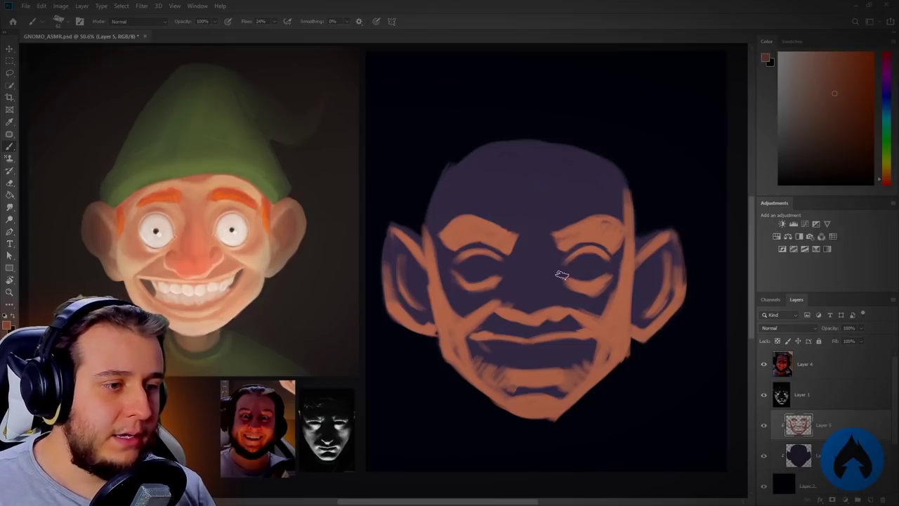
key("e")
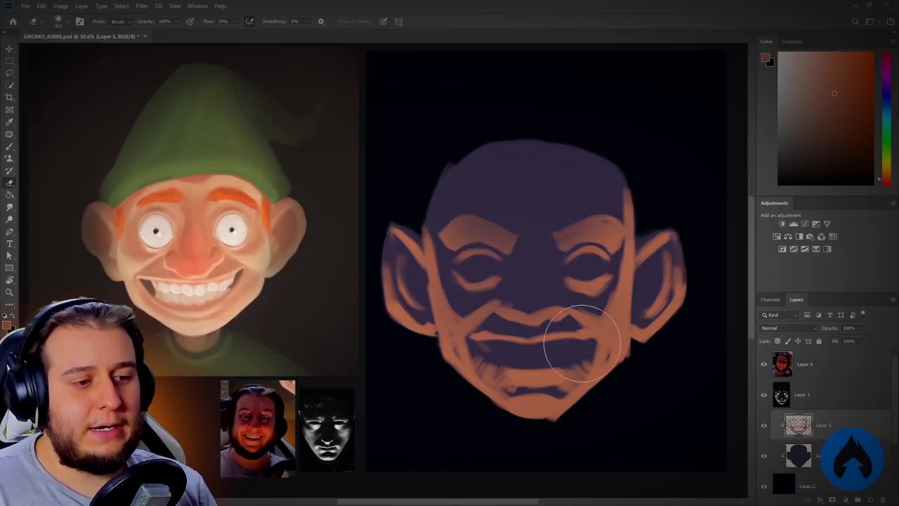
left_click_drag(522, 386, 552, 401)
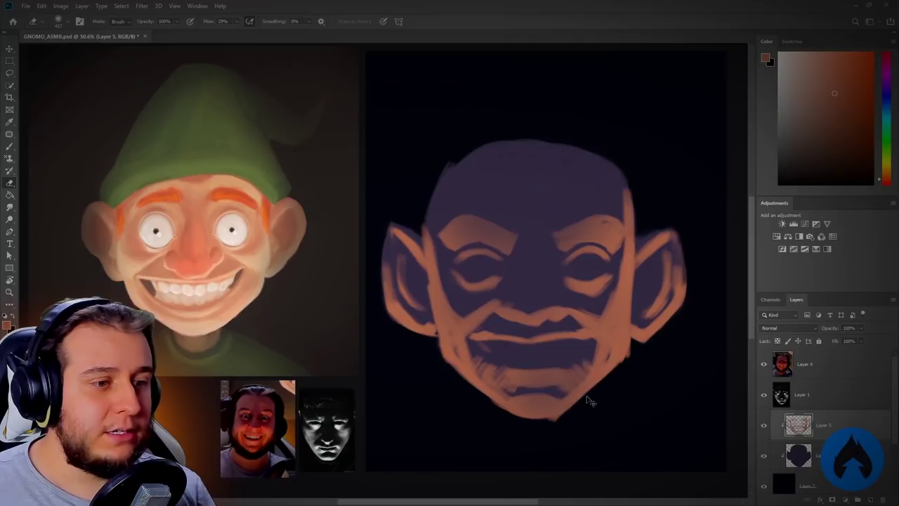
key("ctrl+z")
key("ctrl+z")
key("ctrl+z")
key("ctrl+z")
key("ctrl+z")
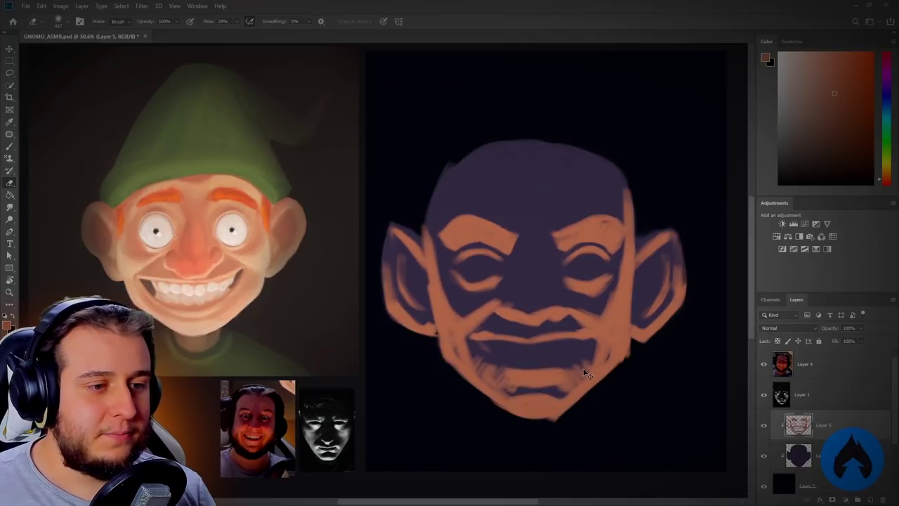
key("ctrl+z")
key("b")
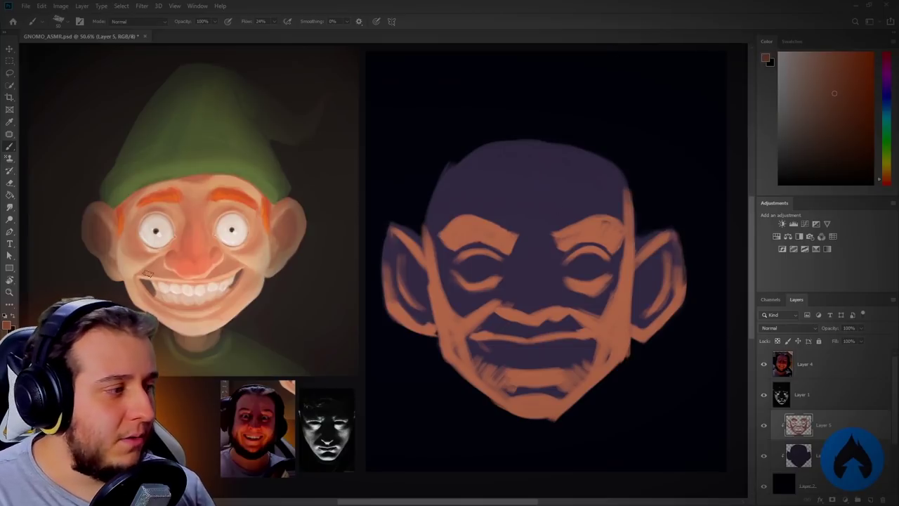
left_click(13, 208)
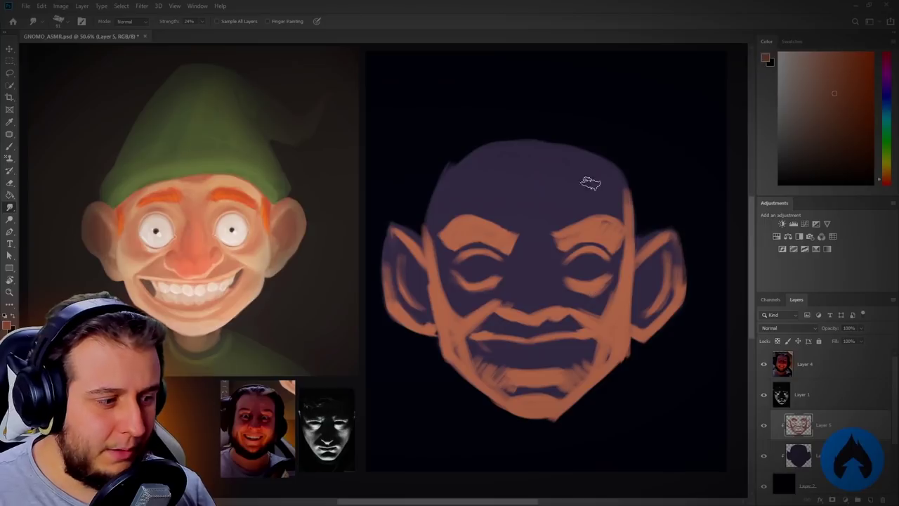
key("b")
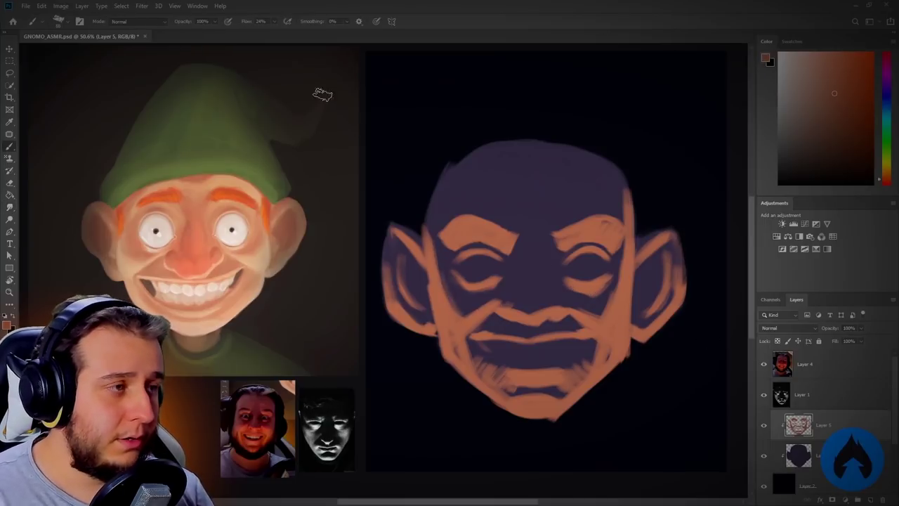
Set the brush flow to 12% and paint a more saturated red-orange transition along the shadow edges of both cheeks
left_click_drag(268, 34, 270, 34)
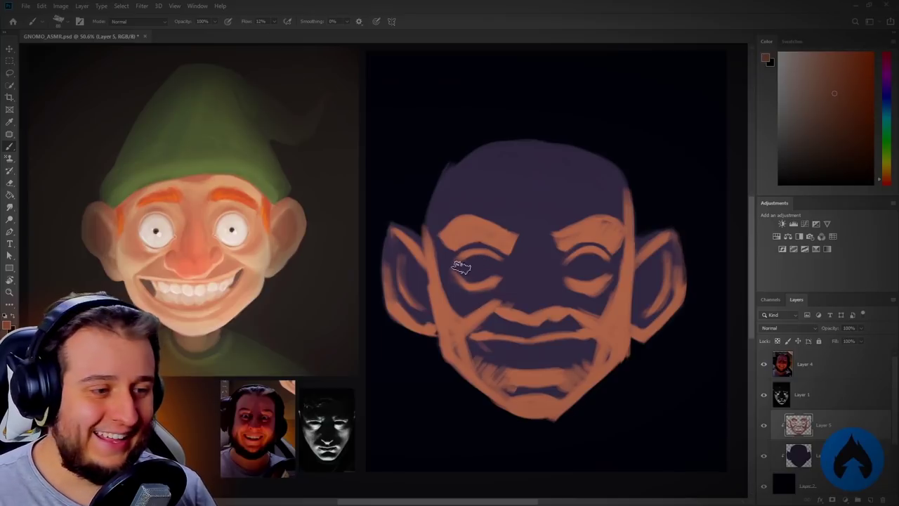
left_click(856, 97)
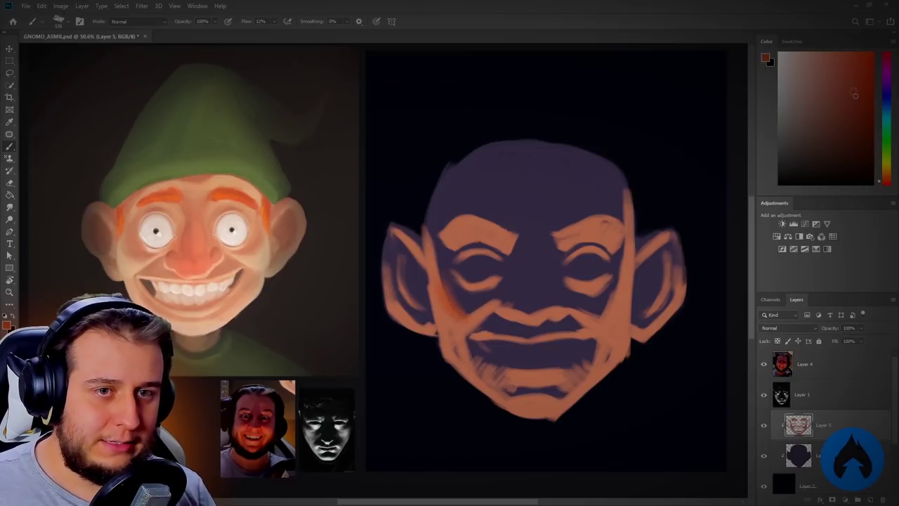
left_click(855, 87)
mouse_move(462, 310)
left_mouse_down()
mouse_move(460, 316)
mouse_move(445, 298)
mouse_move(444, 271)
mouse_move(474, 303)
mouse_move(468, 314)
mouse_move(439, 285)
left_mouse_up()
mouse_move(592, 312)
left_mouse_down()
mouse_move(614, 300)
mouse_move(601, 315)
mouse_move(614, 306)
mouse_move(609, 316)
mouse_move(620, 298)
mouse_move(588, 315)
mouse_move(597, 317)
mouse_move(618, 282)
left_mouse_up()
Shade the brow edges, nose, mouth and chin in reddish tones, and add dark accents in the ears, nostrils and mouth corners on a new layer
left_click(612, 308, "alt")
mouse_move(616, 204)
left_mouse_down()
mouse_move(598, 223)
mouse_move(562, 233)
left_mouse_up()
mouse_move(447, 247)
left_mouse_down()
mouse_move(487, 223)
mouse_move(457, 222)
mouse_move(508, 243)
mouse_move(443, 243)
left_mouse_up()
mouse_move(509, 305)
left_mouse_down()
mouse_move(548, 308)
mouse_move(522, 313)
mouse_move(536, 334)
mouse_move(494, 337)
mouse_move(531, 340)
mouse_move(497, 338)
mouse_move(586, 336)
mouse_move(465, 342)
mouse_move(483, 366)
mouse_move(484, 355)
mouse_move(506, 391)
mouse_move(549, 393)
mouse_move(541, 391)
mouse_move(587, 361)
mouse_move(573, 368)
mouse_move(572, 390)
left_mouse_up()
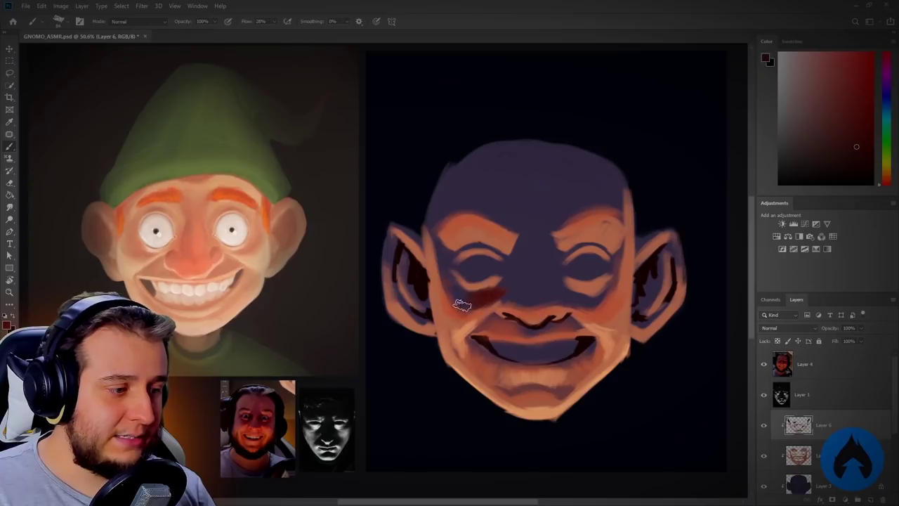
Paint dark red shadows below both eyes and down both sides of the nose bridge
mouse_move(462, 304)
left_mouse_down()
mouse_move(499, 291)
mouse_move(488, 301)
left_mouse_up()
mouse_move(566, 291)
left_mouse_down()
mouse_move(584, 293)
mouse_move(581, 305)
mouse_move(608, 293)
left_mouse_up()
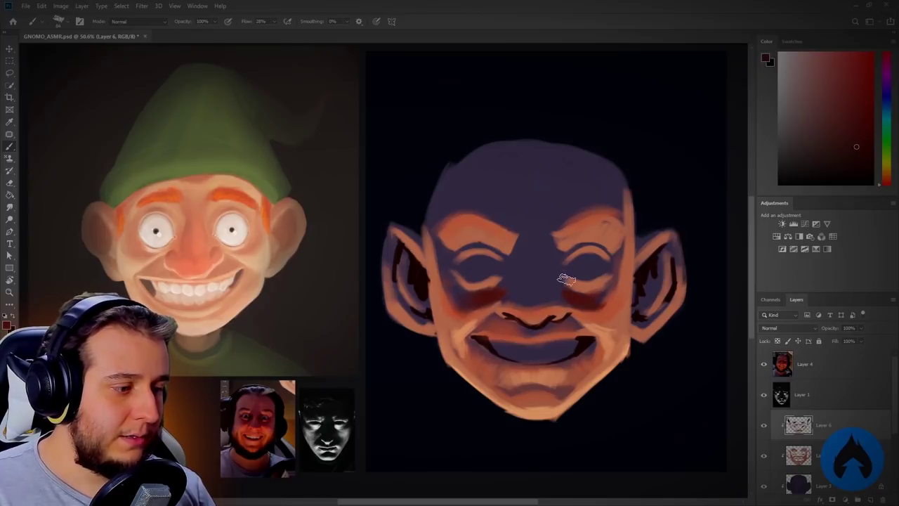
left_click_drag(508, 246, 516, 270)
mouse_move(552, 245)
left_mouse_down()
mouse_move(557, 272)
mouse_move(522, 256)
mouse_move(527, 288)
mouse_move(520, 262)
mouse_move(546, 270)
mouse_move(548, 292)
mouse_move(522, 278)
mouse_move(511, 302)
mouse_move(548, 301)
left_mouse_up()
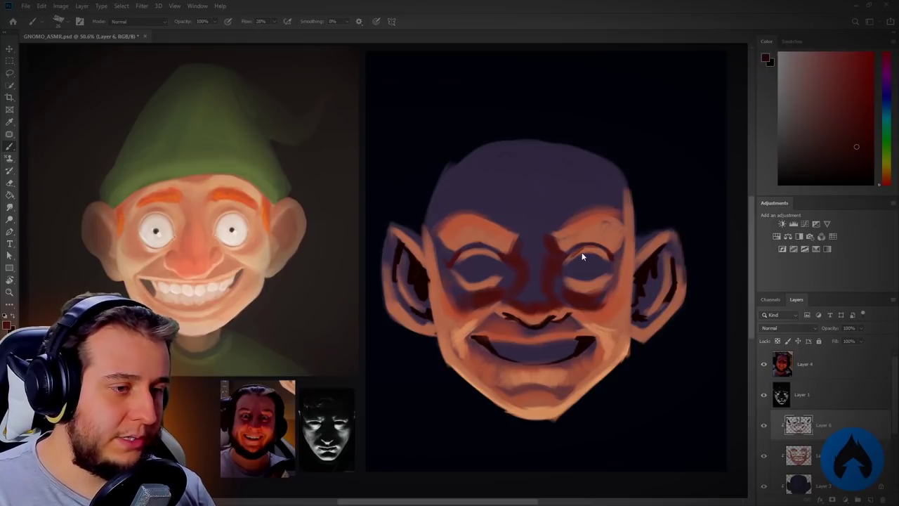
Paint two soft, muted orange light patches on the forehead above the brows
left_click(517, 230, "alt")
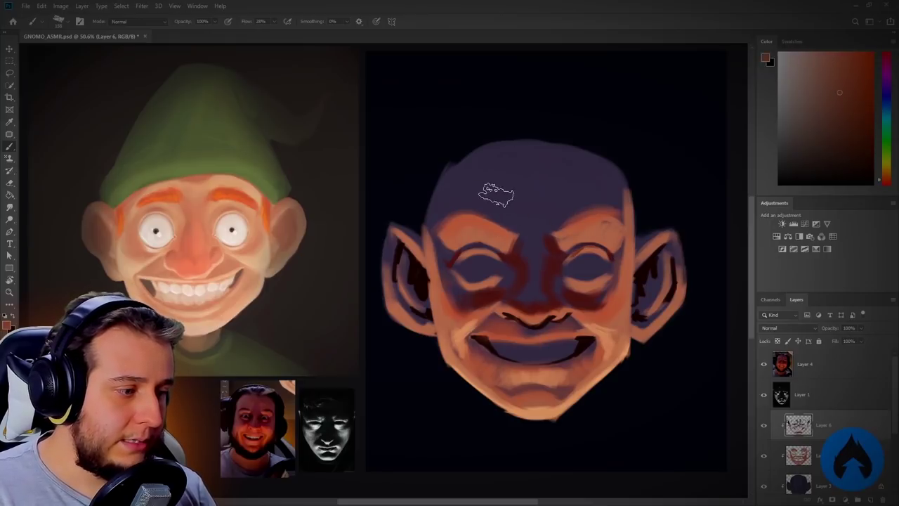
left_click(513, 204, "alt")
mouse_move(498, 200)
left_mouse_down()
mouse_move(512, 206)
mouse_move(576, 194)
mouse_move(569, 192)
left_mouse_up()
left_click(439, 212, "alt")
Fill the inner folds of both ears with a dark red sampled from the nose bridge
left_click(517, 268, "alt")
mouse_move(399, 246)
left_mouse_down()
mouse_move(393, 293)
mouse_move(401, 309)
mouse_move(415, 304)
left_mouse_up()
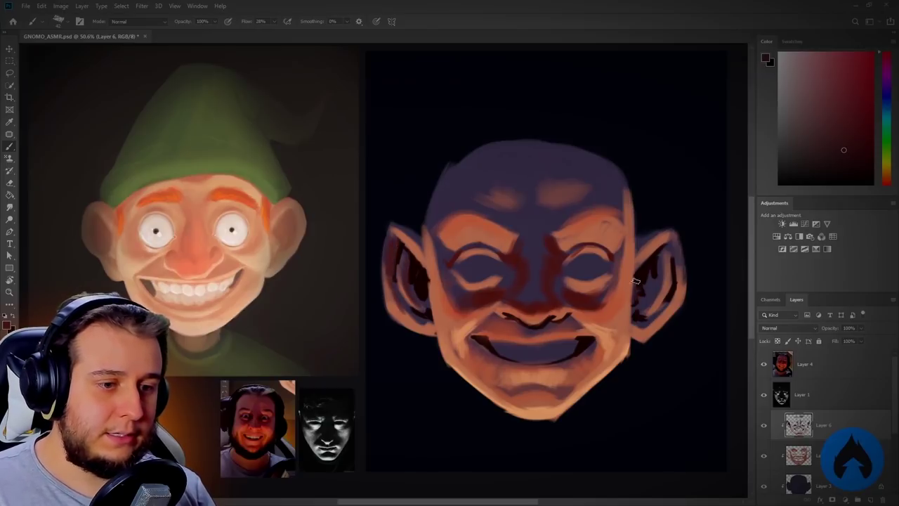
left_click_drag(655, 260, 643, 280)
mouse_move(671, 255)
left_mouse_down()
mouse_move(679, 275)
mouse_move(642, 326)
left_mouse_up()
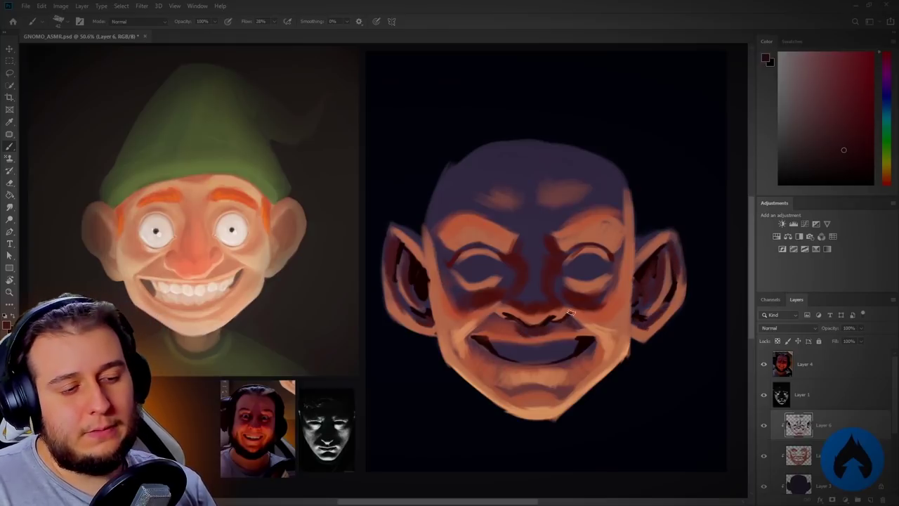
Refine the chin and mouth-corner shadows, then paint the nose bridge dark red and the eyeballs, teeth, nose tip and left temple lighter purple
left_click(536, 386, "alt")
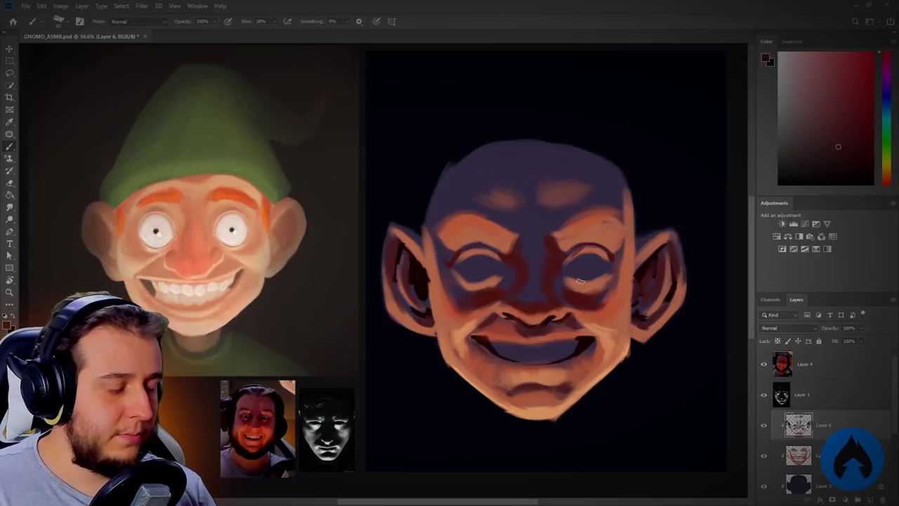
left_click(601, 340, "alt")
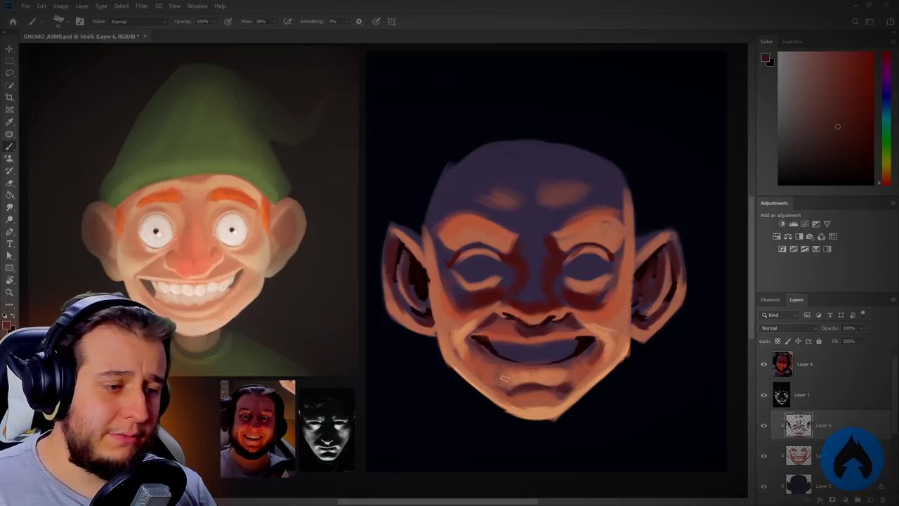
left_click(481, 351, "alt")
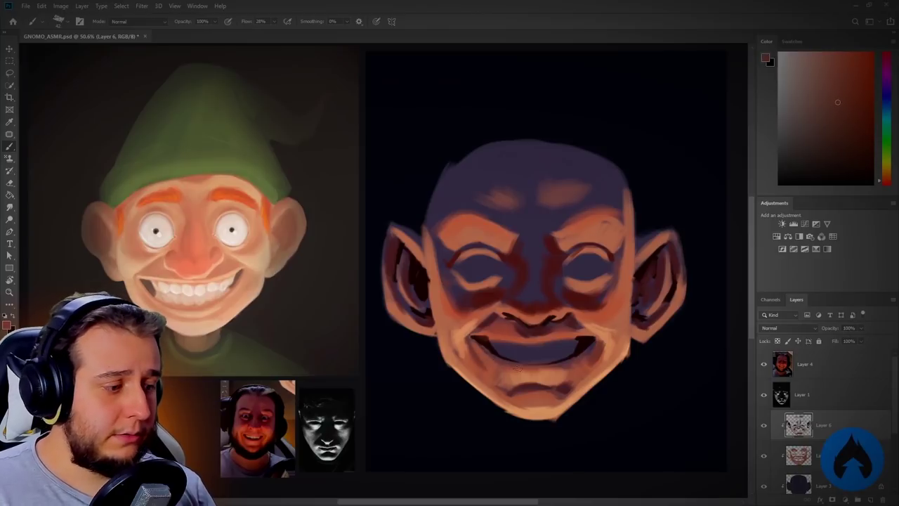
left_click(558, 299, "alt")
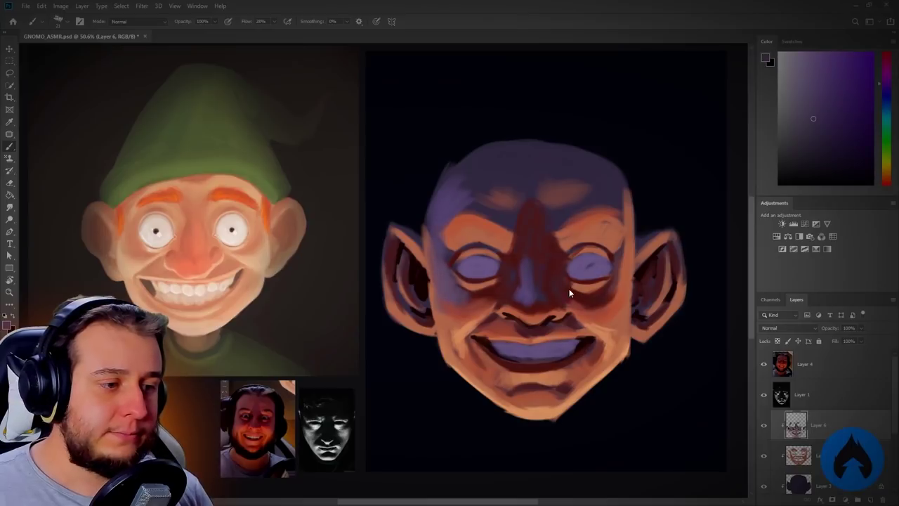
Define the teeth with dark gaps along their lower edge and brighten both eyeballs with light blue
left_click(417, 260, "alt")
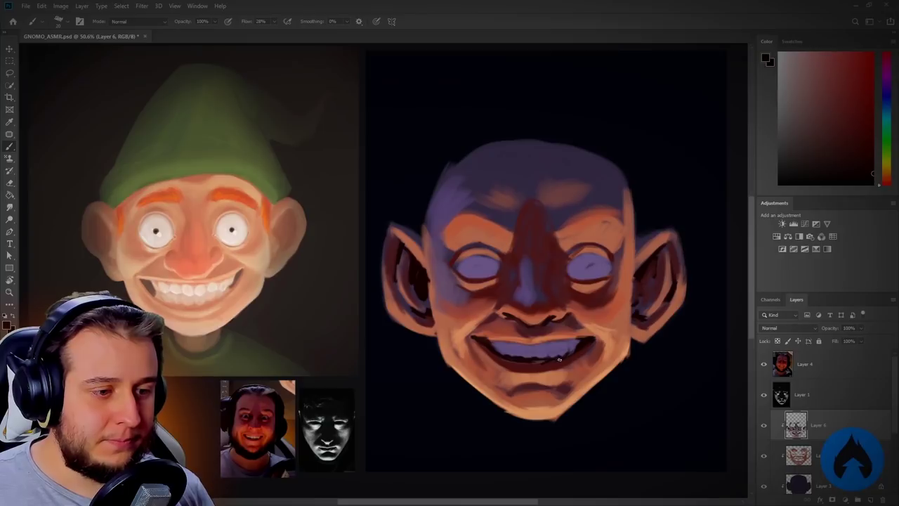
left_click(582, 352, "alt")
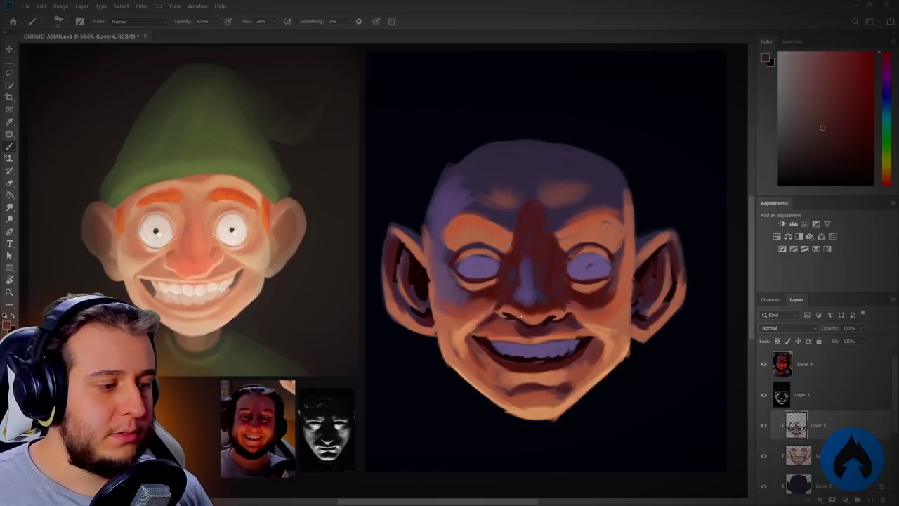
left_click(525, 303, "alt")
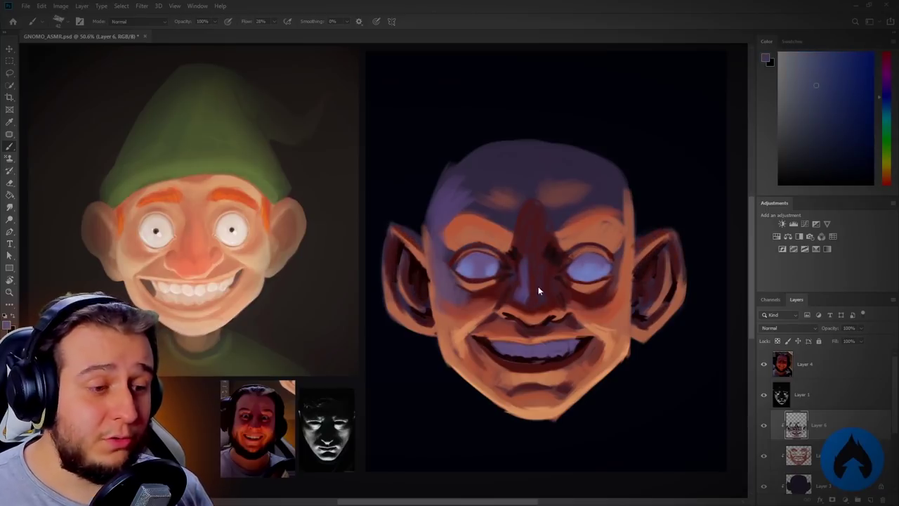
Refine the lower left eyeball and blend its lower eyelid into the shadow beneath with sampled orange and dark red tones
left_click(465, 270, "alt")
mouse_move(463, 270)
left_mouse_down()
mouse_move(504, 271)
mouse_move(490, 279)
left_mouse_up()
left_click(468, 280, "alt")
left_click(472, 286, "alt")
left_click(477, 297, "alt")
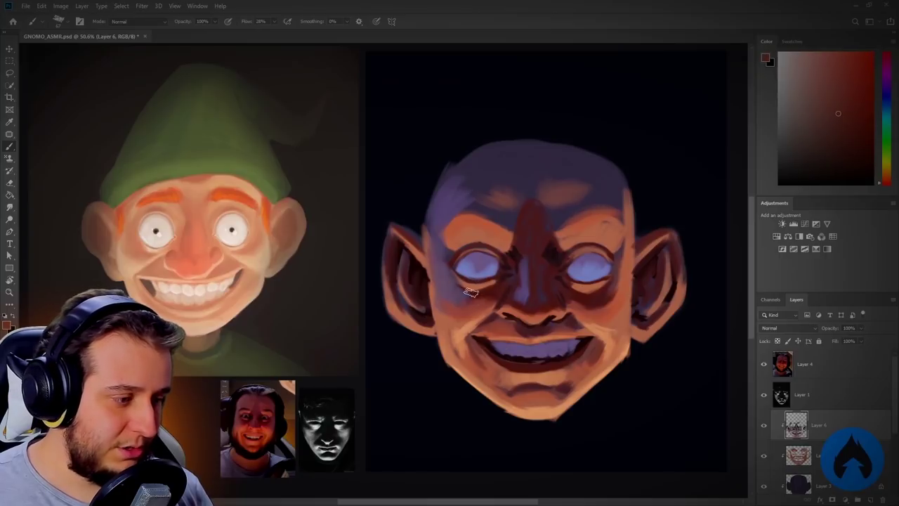
left_click(489, 287, "alt")
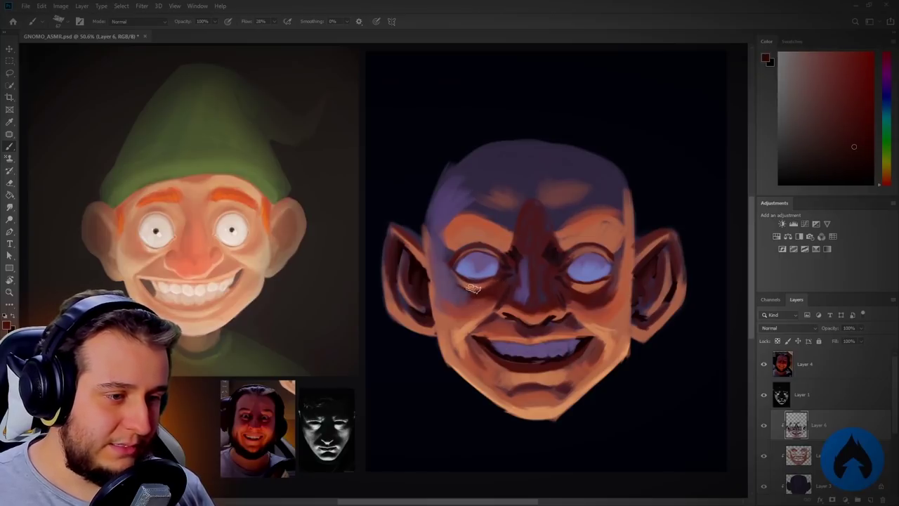
Blend sampled red tones around the left brow and outer eye corner, and darken the orange light at the right temple
left_click(608, 302, "alt")
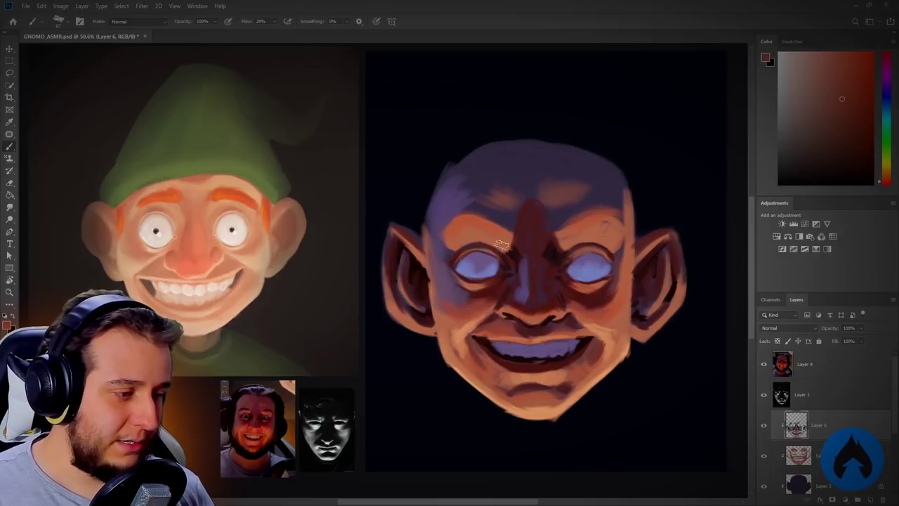
left_click(453, 259, "alt")
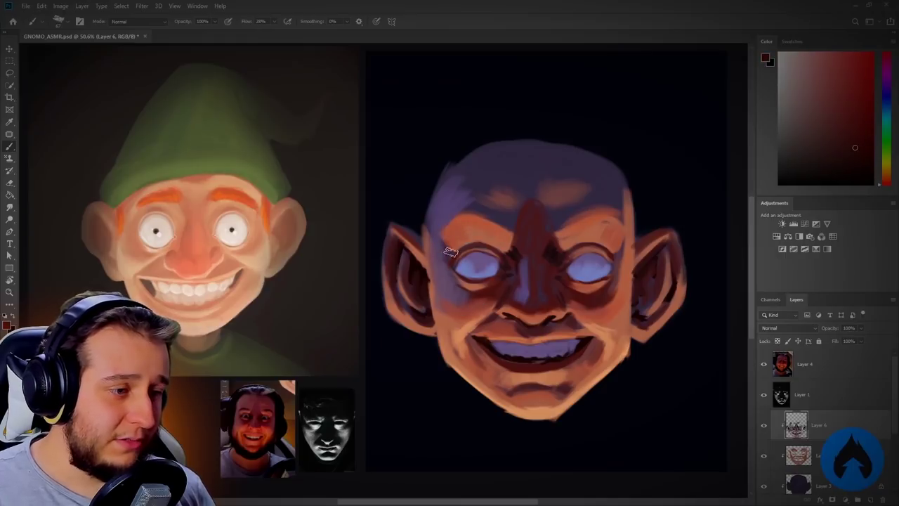
left_click(449, 236, "alt")
left_click(451, 256, "alt")
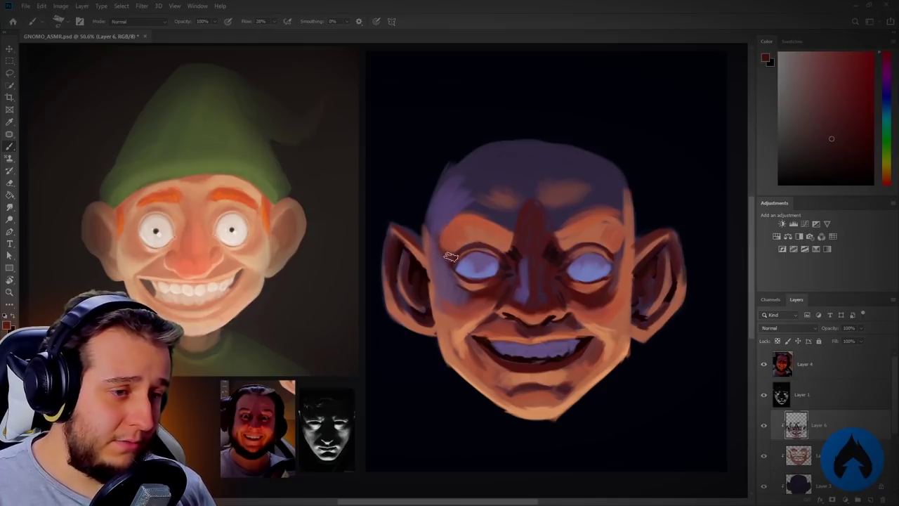
left_click(616, 261, "alt")
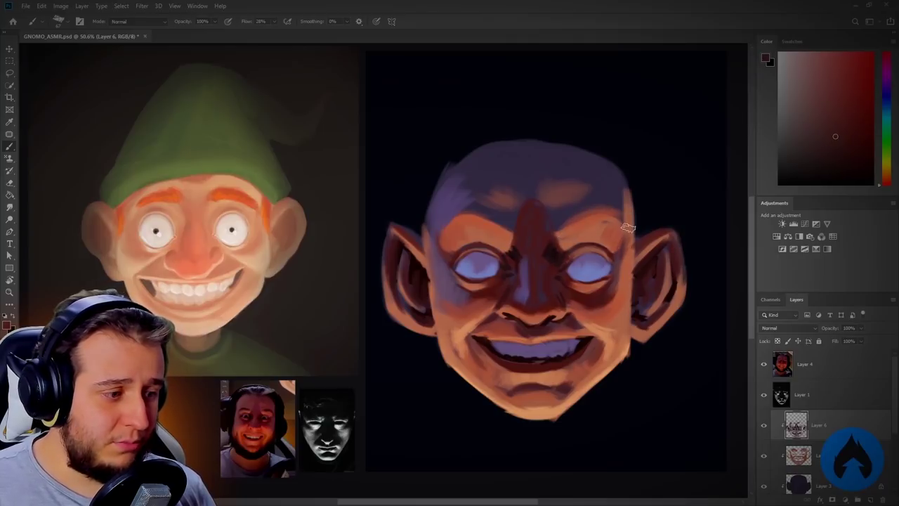
left_click(619, 267, "alt")
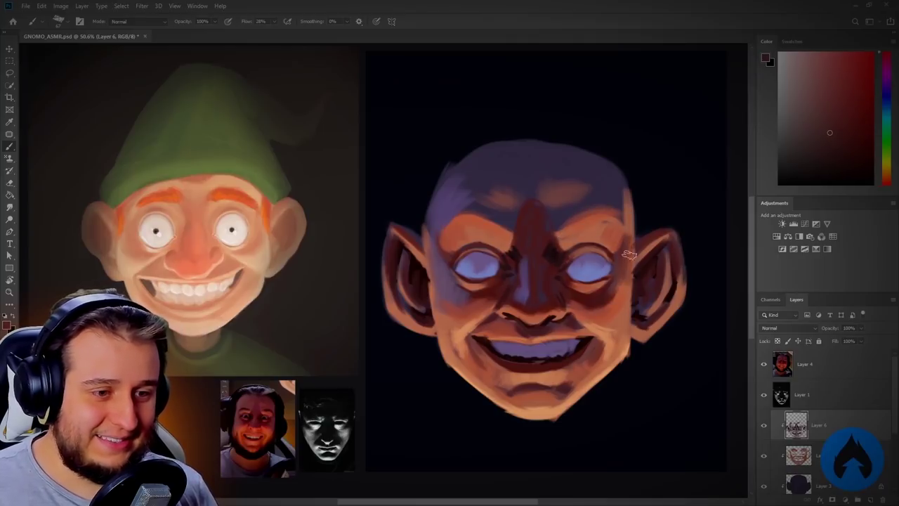
Blend sampled red and brown tones across the cheek beneath the right eye
left_click(599, 309, "alt")
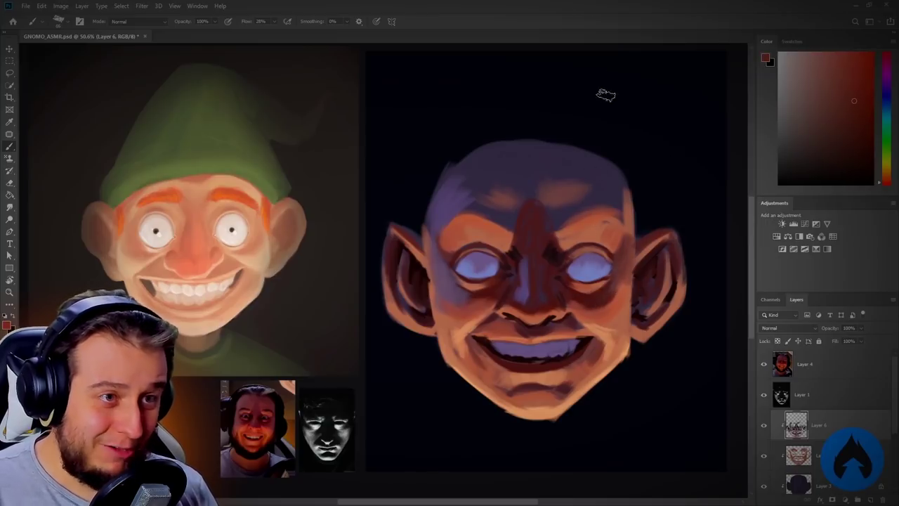
left_click(576, 304, "alt")
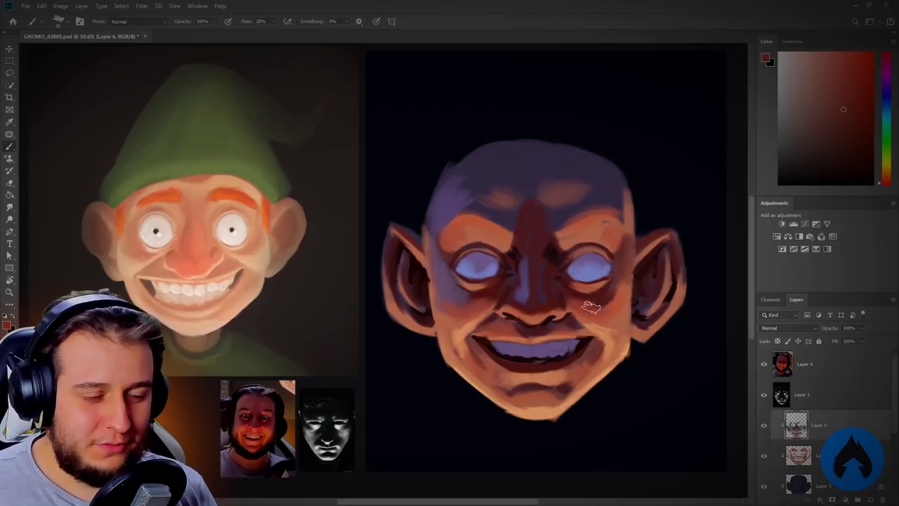
left_click(590, 302, "alt")
left_click(571, 297, "alt")
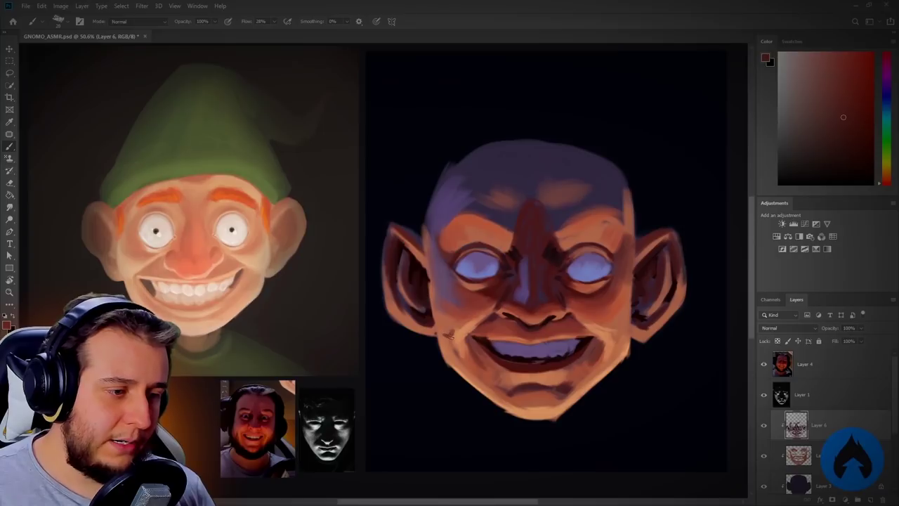
Refine the smile creases and lower jaw edges with sampled brown and light orange tones
left_click(450, 343, "alt")
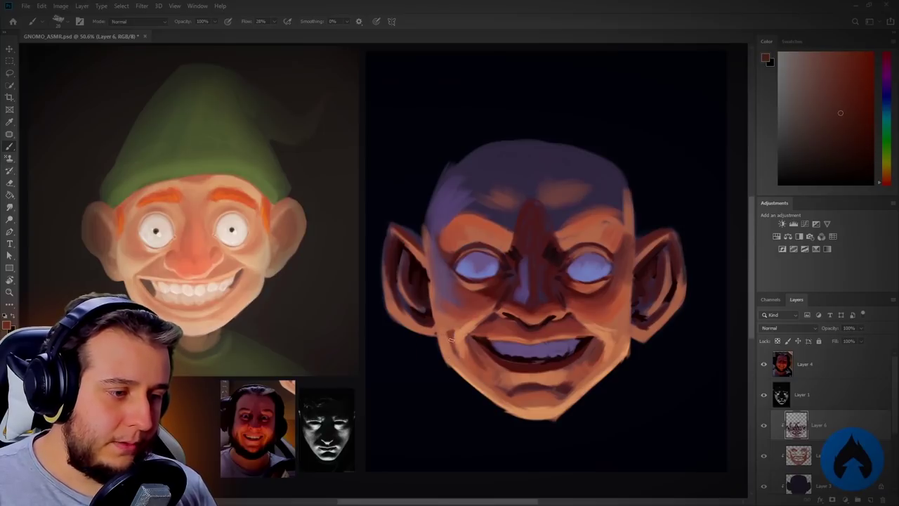
left_click(606, 345, "alt")
left_click(599, 346, "alt")
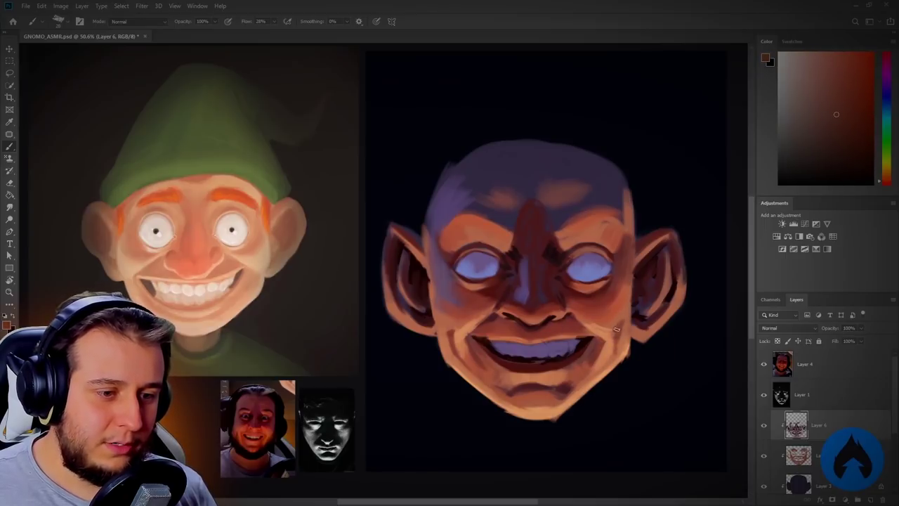
left_click(621, 347, "alt")
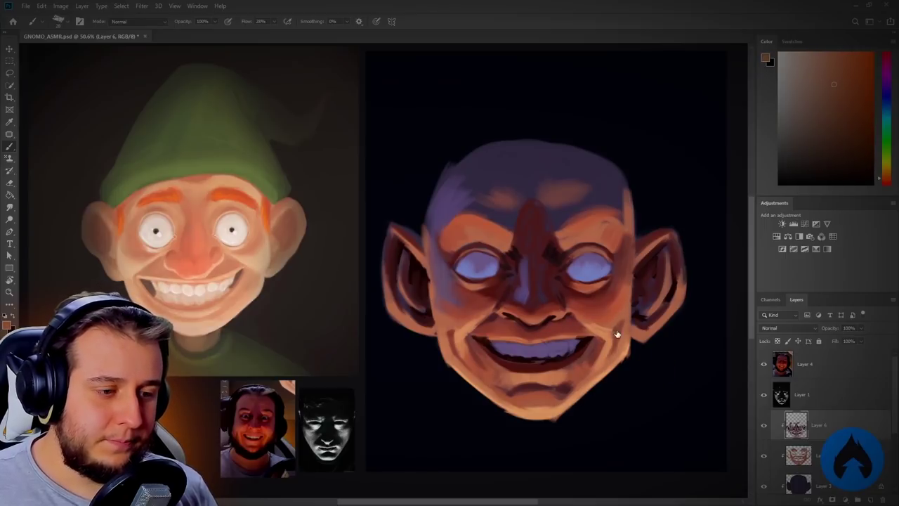
left_click(515, 401, "alt")
left_click(536, 410, "alt")
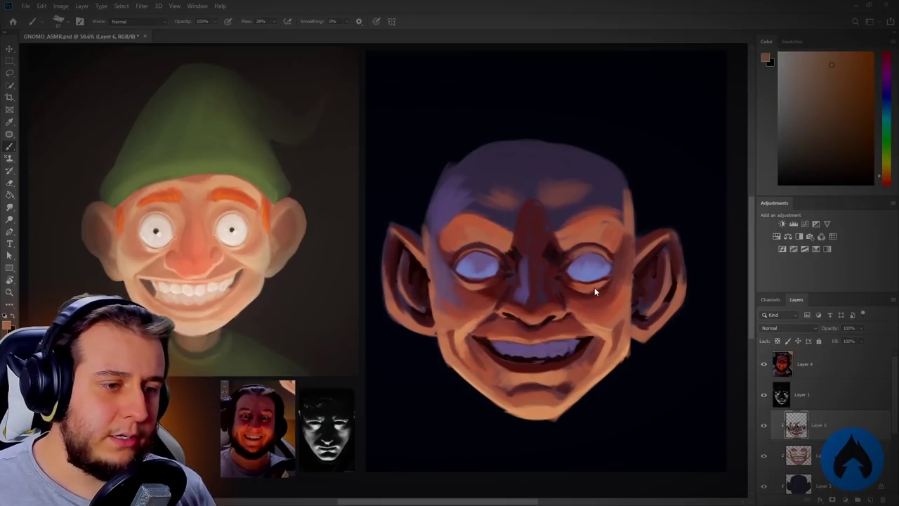
Tint the chin with saturated red-orange, shifting the hue toward a warmer orange
left_click(516, 376, "alt")
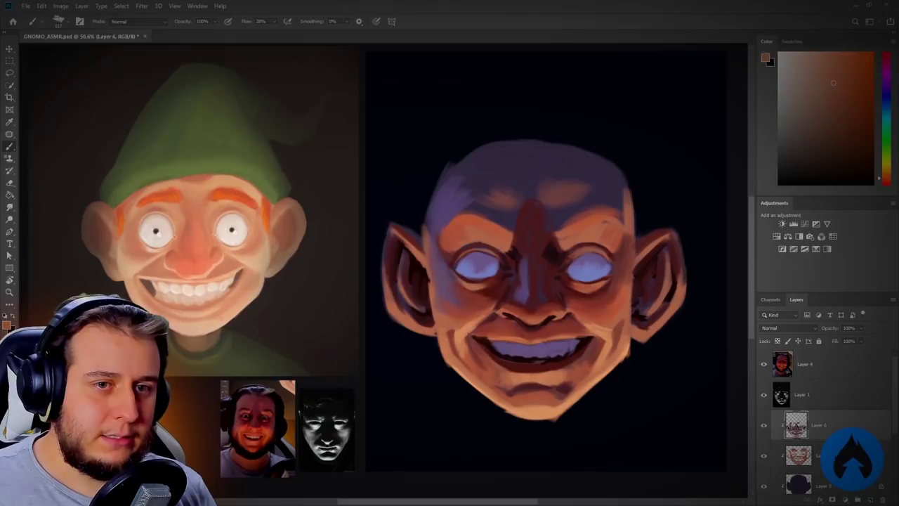
left_click(850, 56)
left_click_drag(518, 402, 557, 399)
left_click(523, 365, "alt")
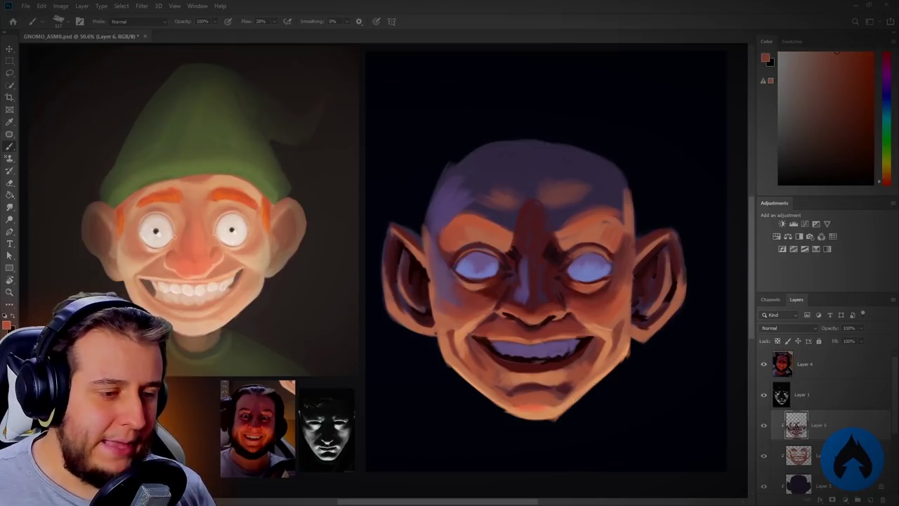
left_click(887, 181)
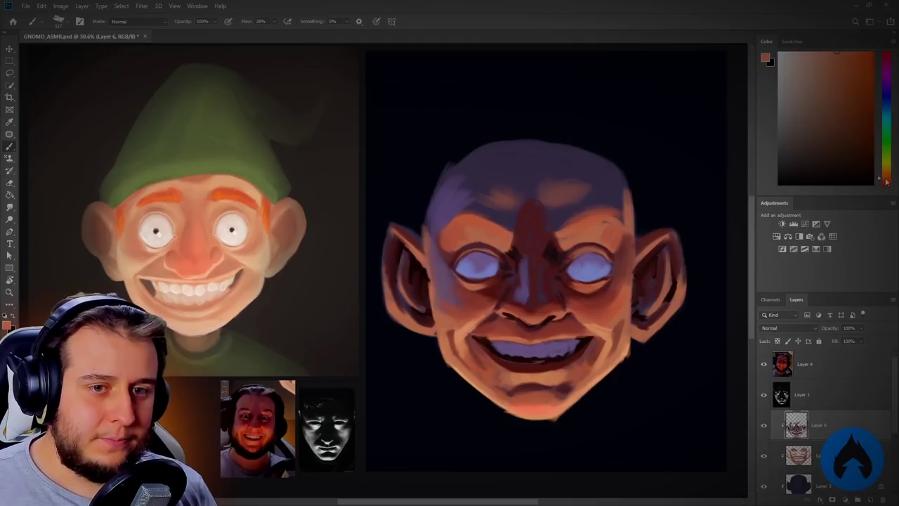
left_click_drag(888, 181, 886, 174)
mouse_move(532, 396)
left_mouse_down()
mouse_move(513, 397)
mouse_move(569, 402)
left_mouse_up()
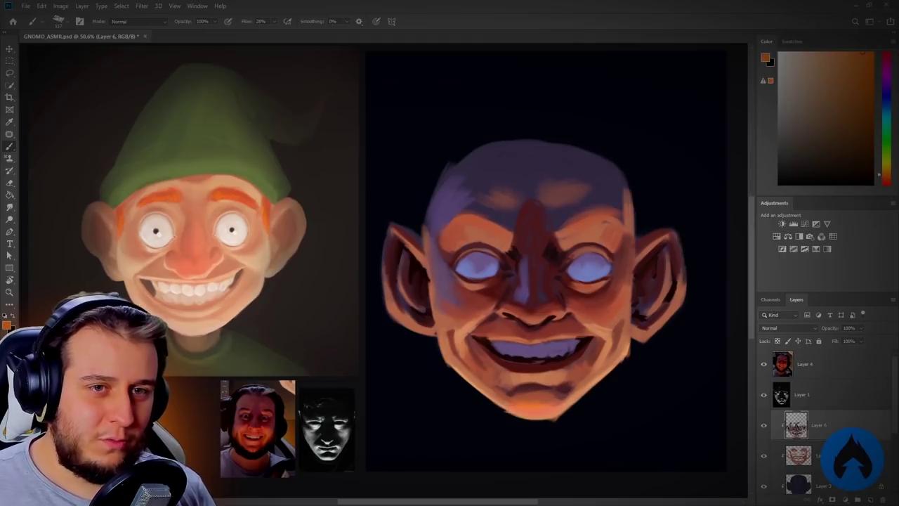
Spread a deeper reddish orange over the chin, along both jaw edges and up the smile creases
left_click(886, 179)
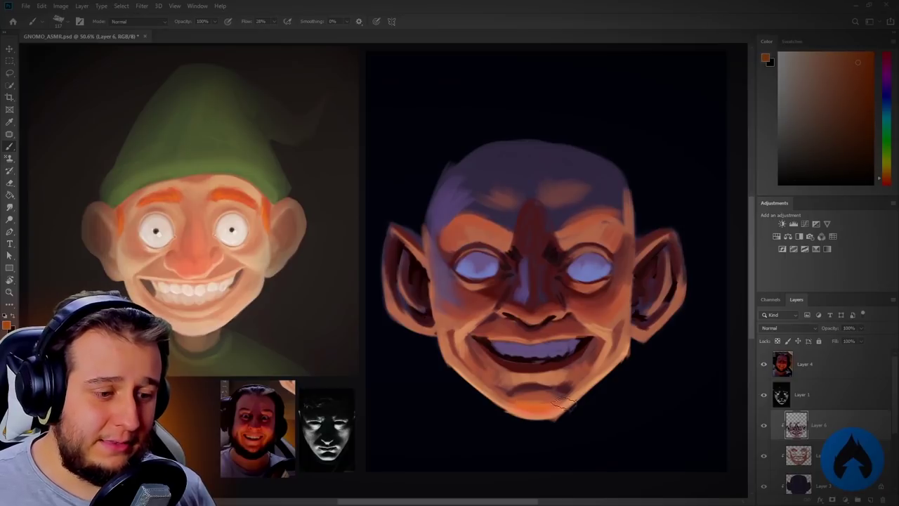
mouse_move(532, 408)
left_mouse_down()
mouse_move(559, 401)
mouse_move(538, 411)
left_mouse_up()
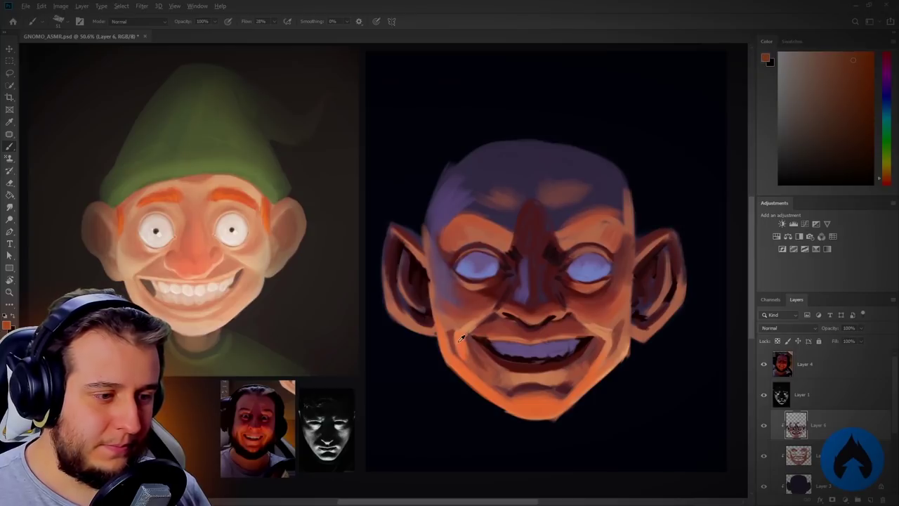
left_click_drag(452, 326, 461, 313)
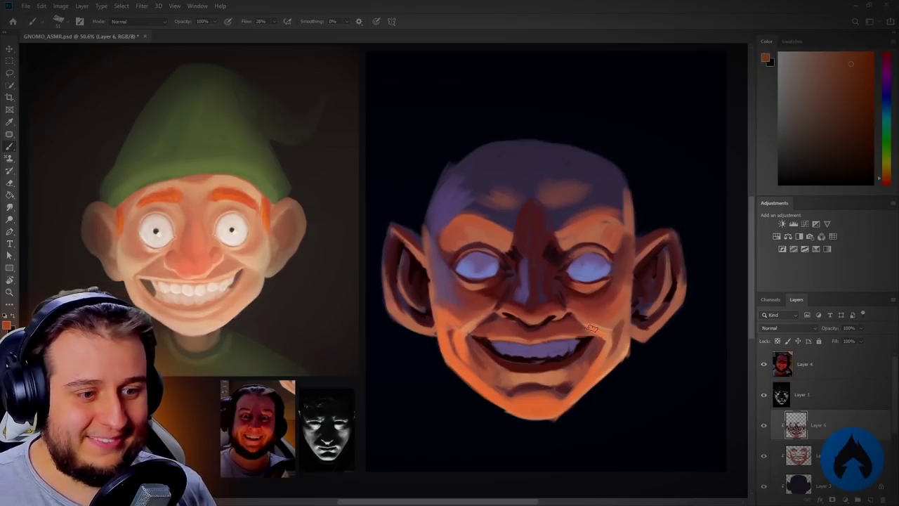
left_click_drag(624, 342, 605, 369)
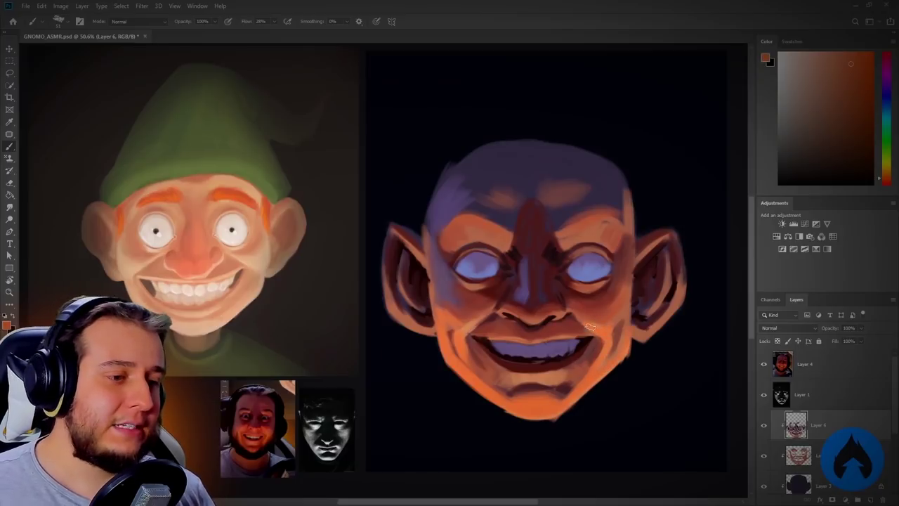
Blend sampled dark red tones around the chin crease and along the inner edges of both jaw sides
left_click(482, 289, "alt")
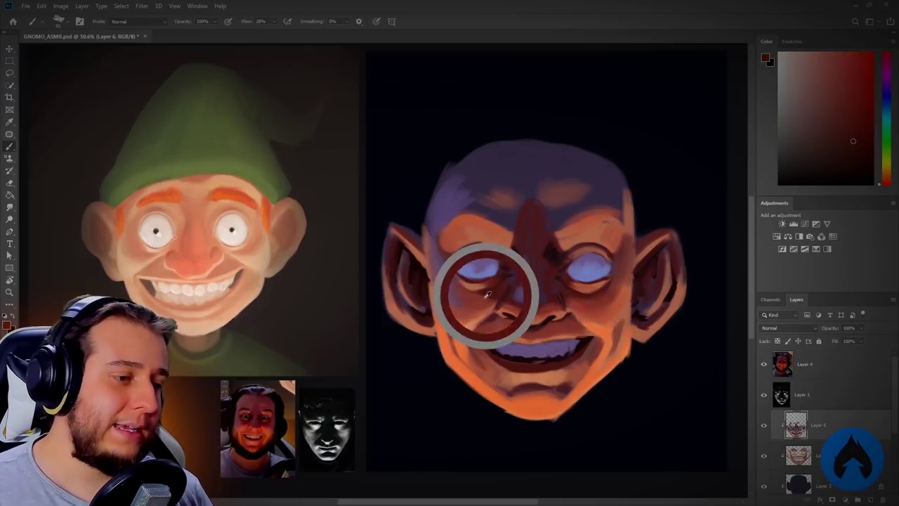
left_click(531, 395, "alt")
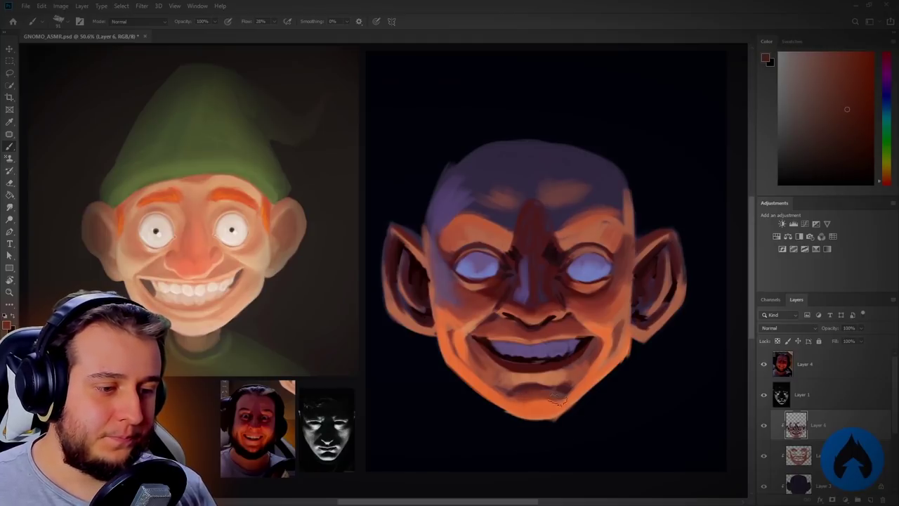
left_click_drag(583, 377, 612, 347)
left_click_drag(459, 357, 514, 398)
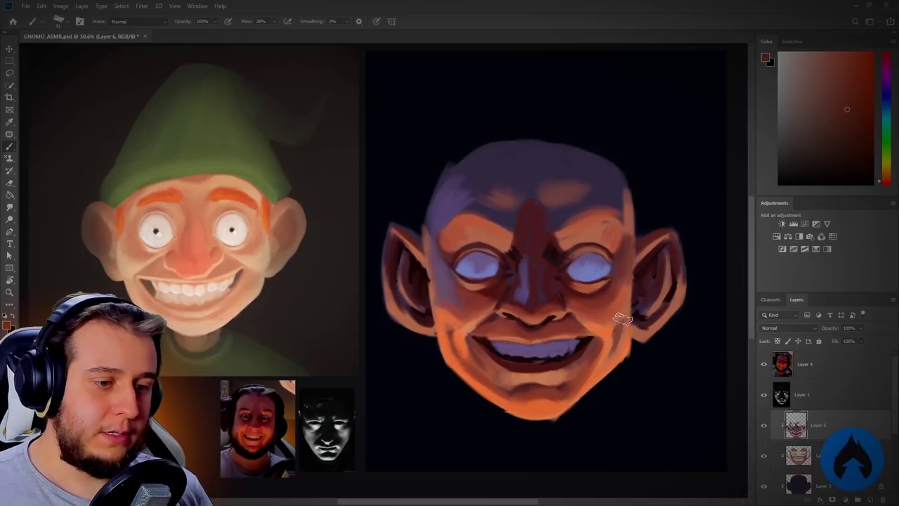
Paint the outer rims of both ears with saturated orange sampled from the chin and jaw
left_click(550, 397, "alt")
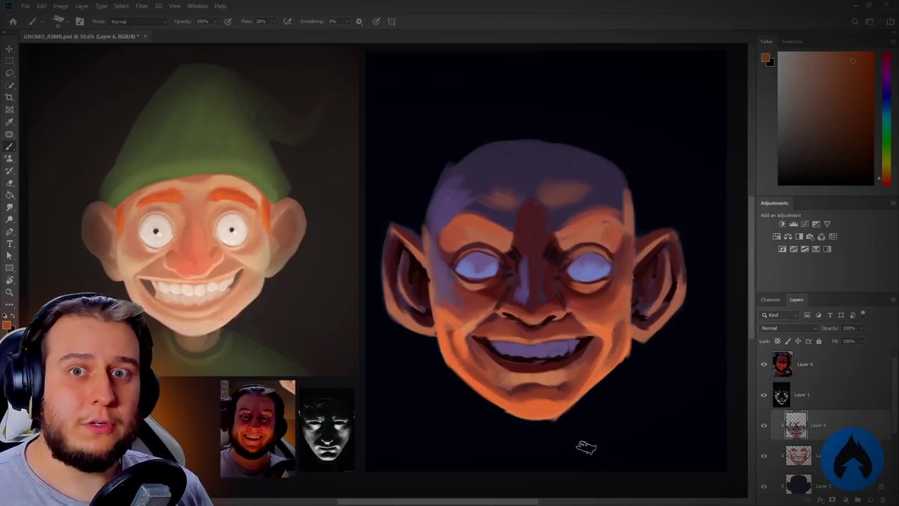
left_click(450, 347, "alt")
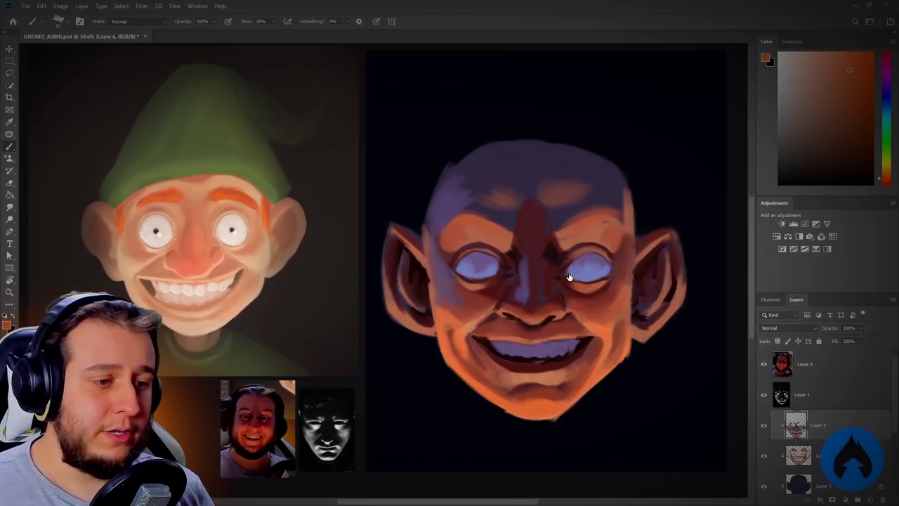
left_click(444, 317, "alt")
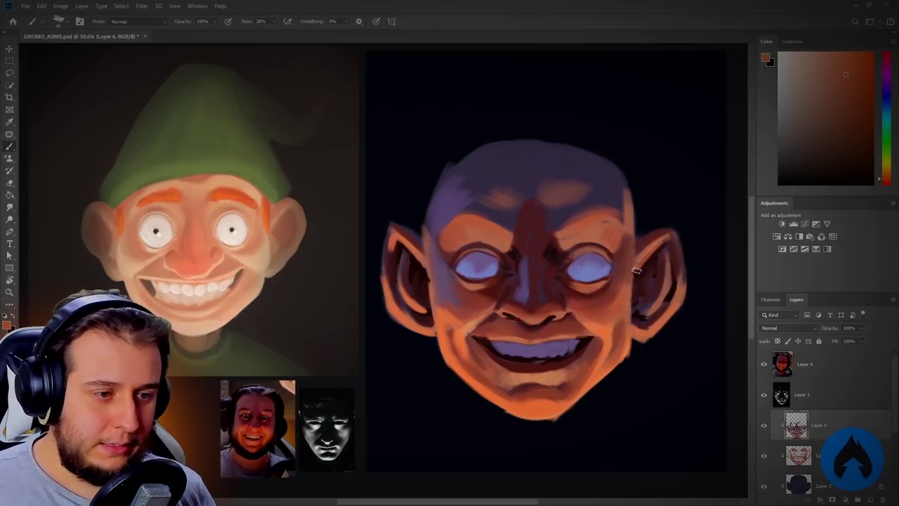
Smooth the transition between the mouth corners and lower left jaw with sampled red and orange tones
left_click(596, 324, "alt")
left_click(586, 359, "alt")
left_click(474, 340, "alt")
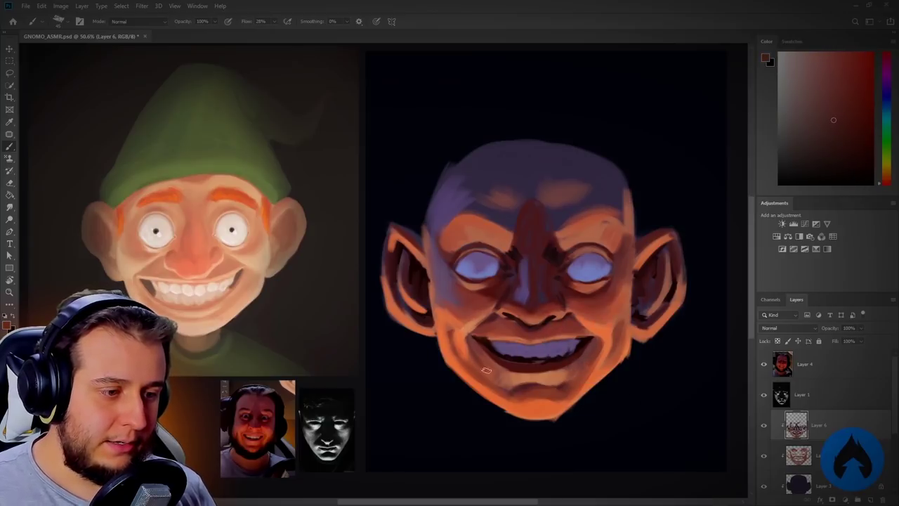
left_click(494, 378, "alt")
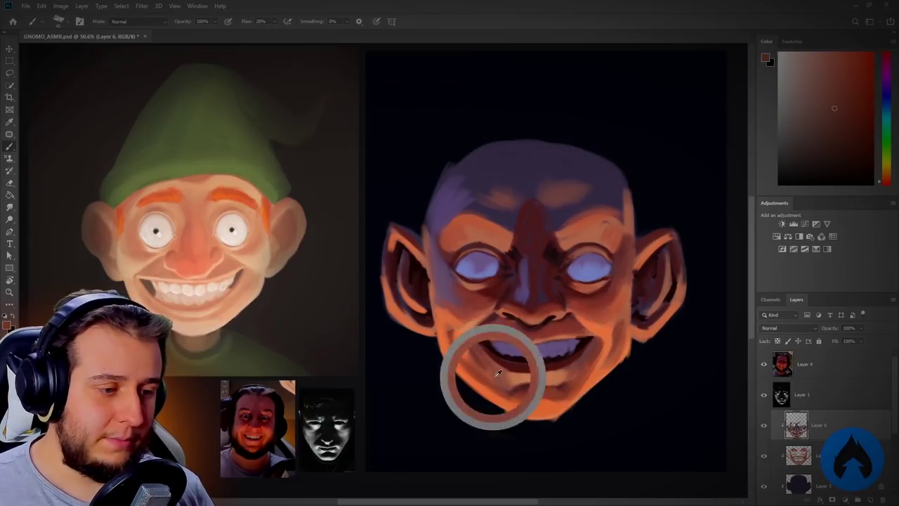
left_click(468, 353, "alt")
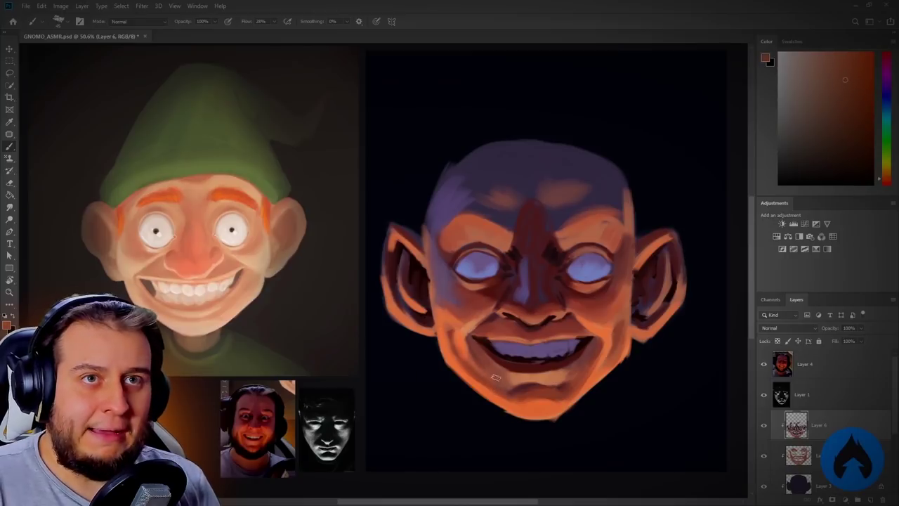
left_click(468, 375, "alt")
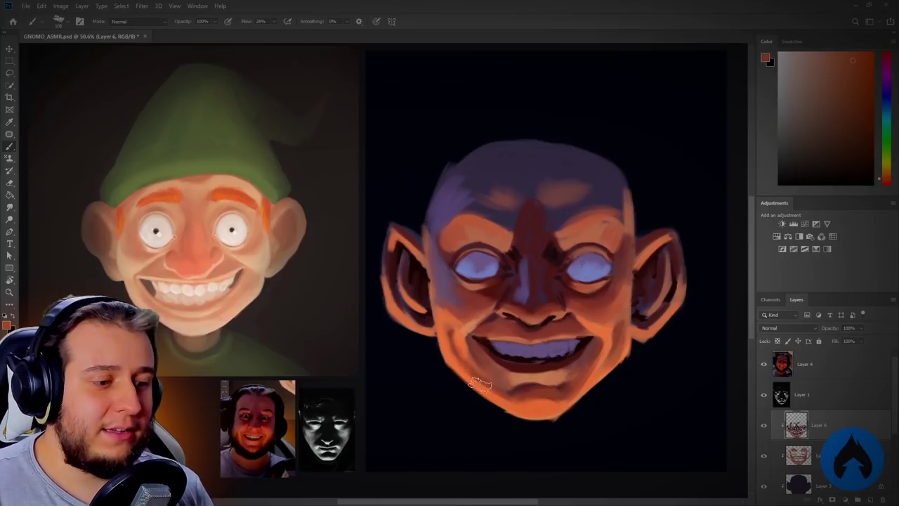
left_click(539, 397, "alt")
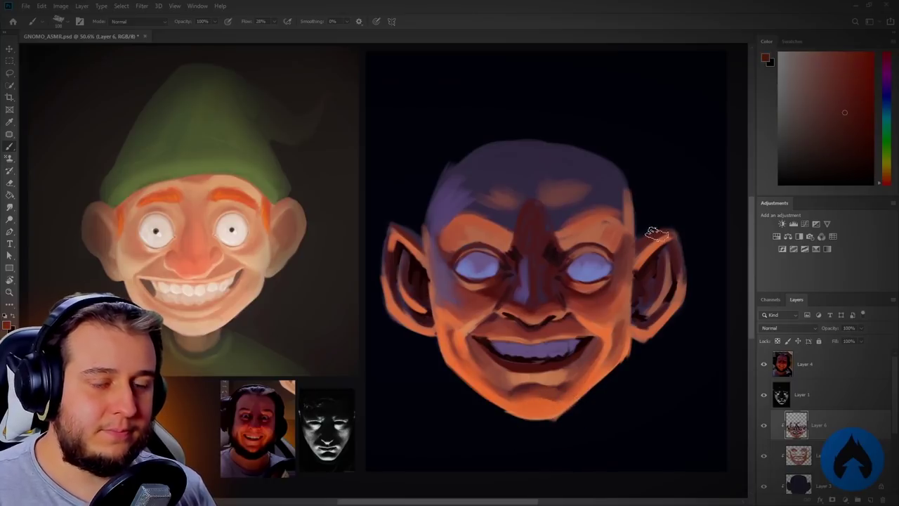
Brighten the skin above both eyes with saturated orange sampled from the chin
left_click(519, 404, "alt")
left_click(534, 411, "alt")
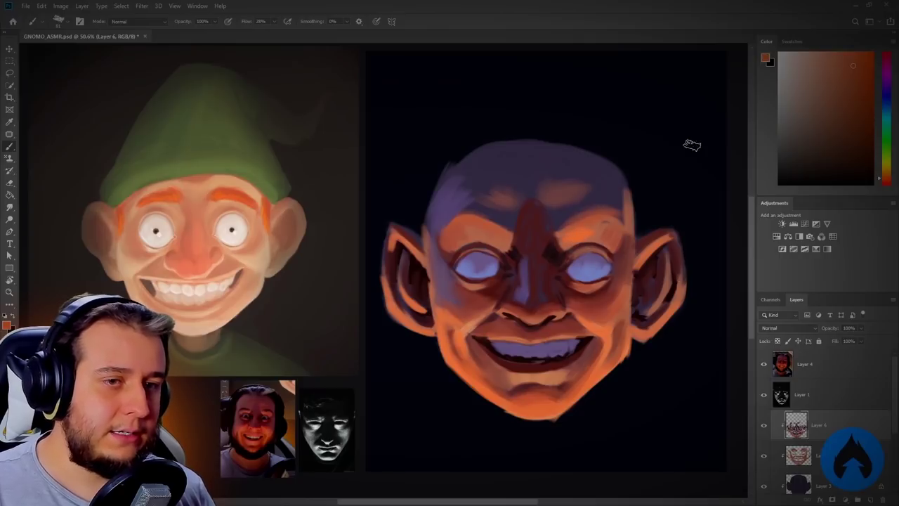
left_click(565, 237, "alt")
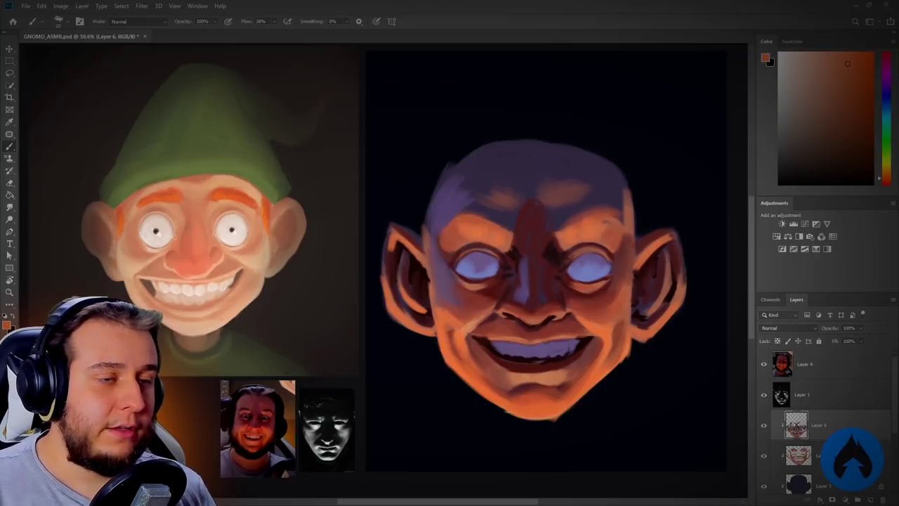
Add a new clipped layer above Layer 6, choose a very dark red and set the brush flow to 60%
left_click_drag(868, 151, 869, 163)
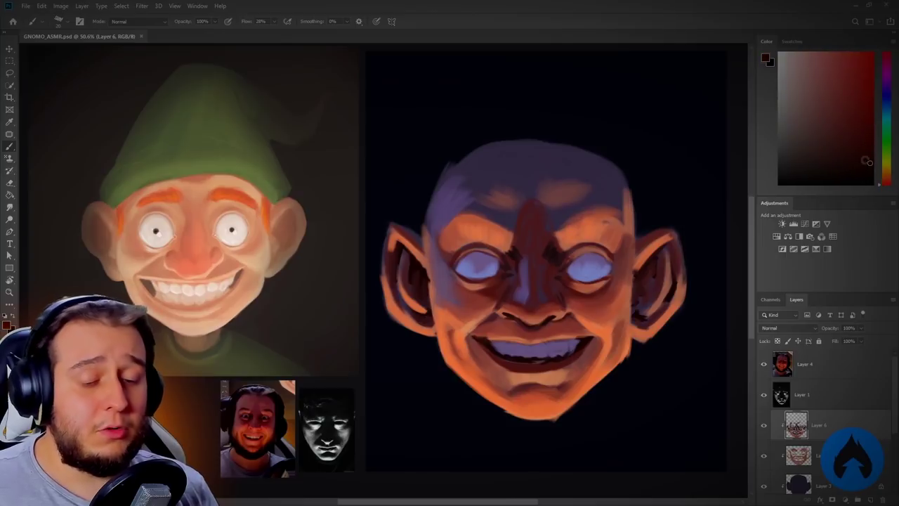
left_click(798, 397, "alt")
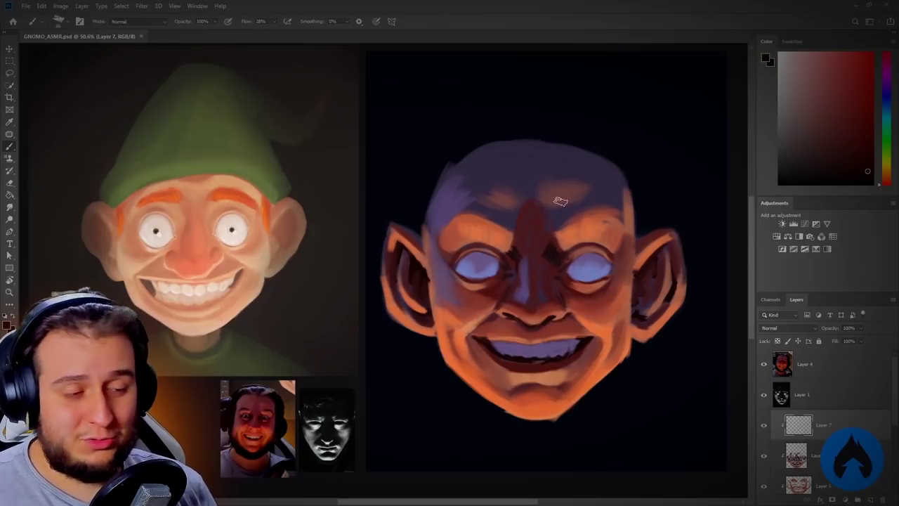
key("shift+6")
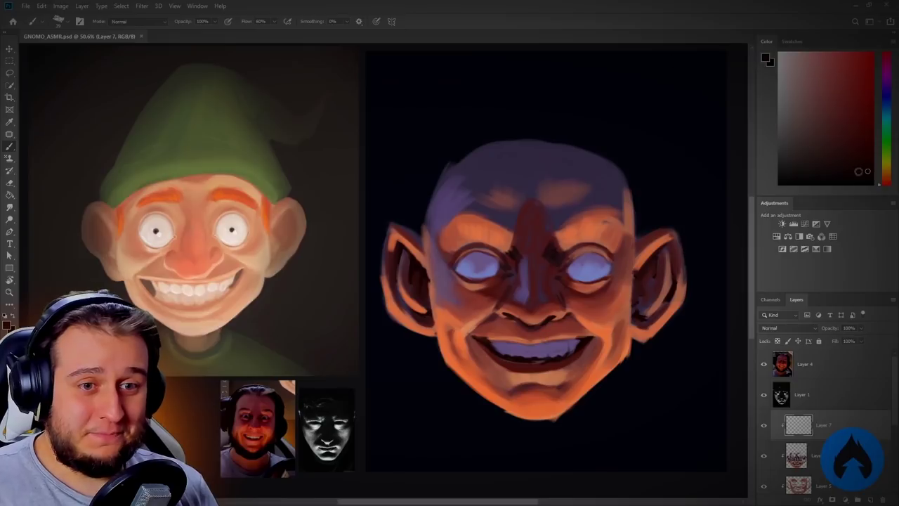
Paint a very dark red arched eyebrow over the eye on the right and trim its edges with the eraser
mouse_move(555, 230)
left_mouse_down()
mouse_move(594, 206)
mouse_move(562, 220)
mouse_move(603, 215)
mouse_move(625, 233)
mouse_move(609, 205)
mouse_move(584, 213)
left_mouse_up()
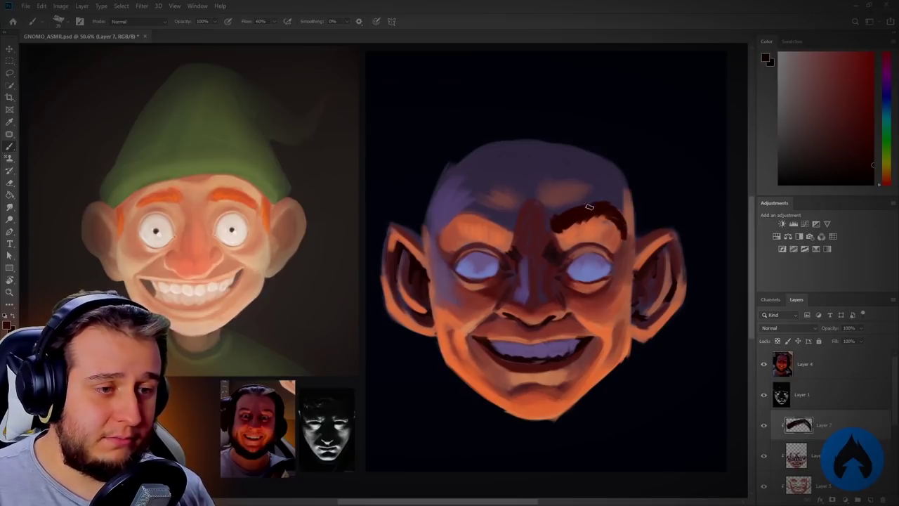
key("e")
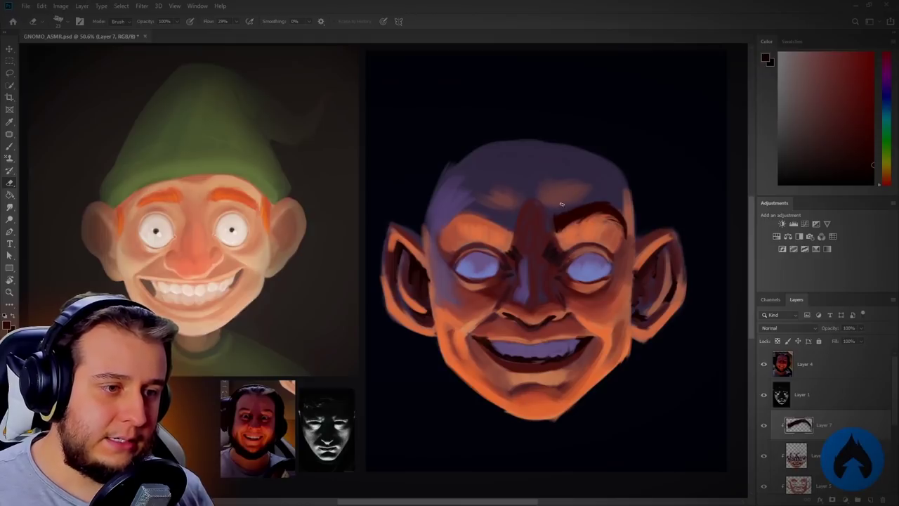
key("b")
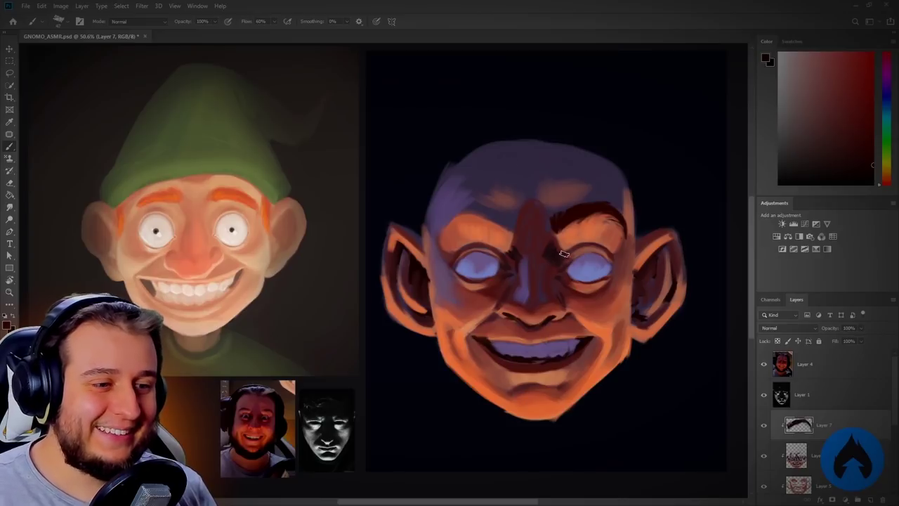
Paint a matching very dark red eyebrow over the eye on the left and refine its shape by alternating brush and eraser
mouse_move(512, 231)
left_mouse_down()
mouse_move(489, 214)
mouse_move(502, 218)
mouse_move(462, 210)
mouse_move(507, 220)
mouse_move(491, 212)
mouse_move(460, 206)
mouse_move(469, 204)
mouse_move(504, 214)
mouse_move(438, 225)
left_mouse_up()
key("e")
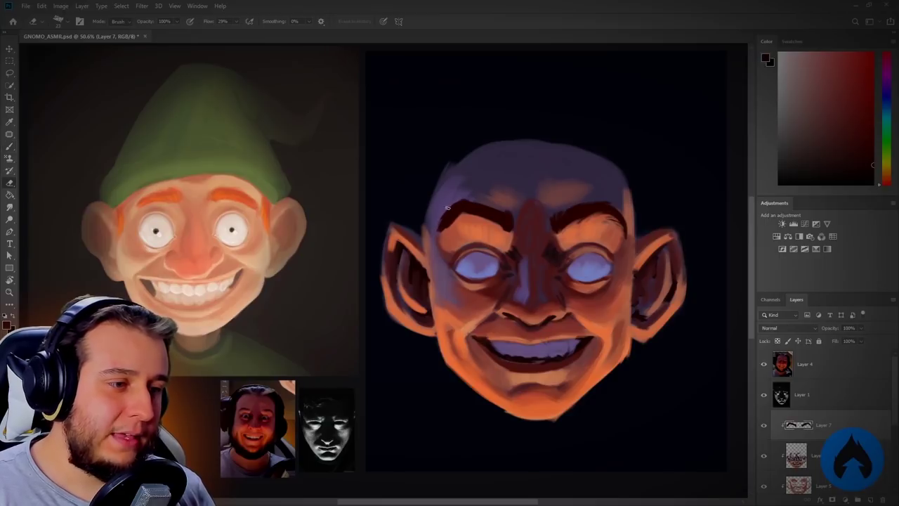
key("b")
left_click_drag(475, 210, 505, 231)
key("e")
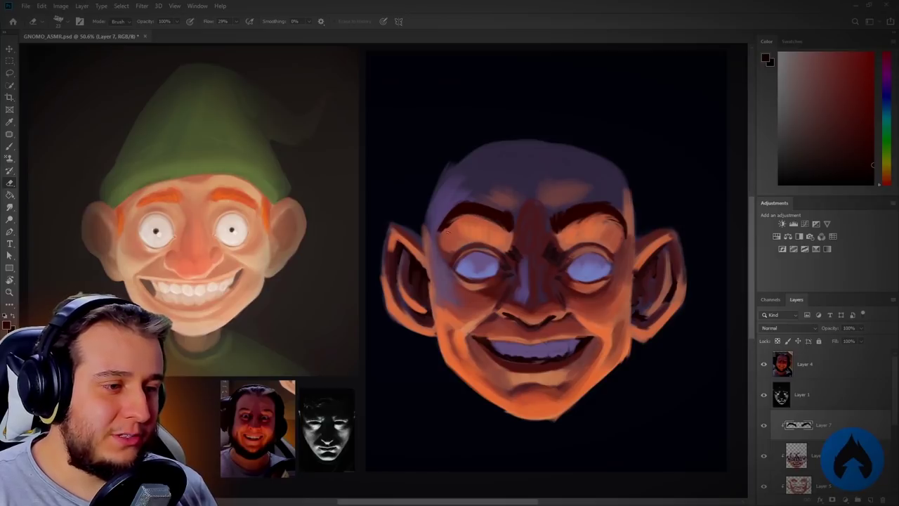
key("b")
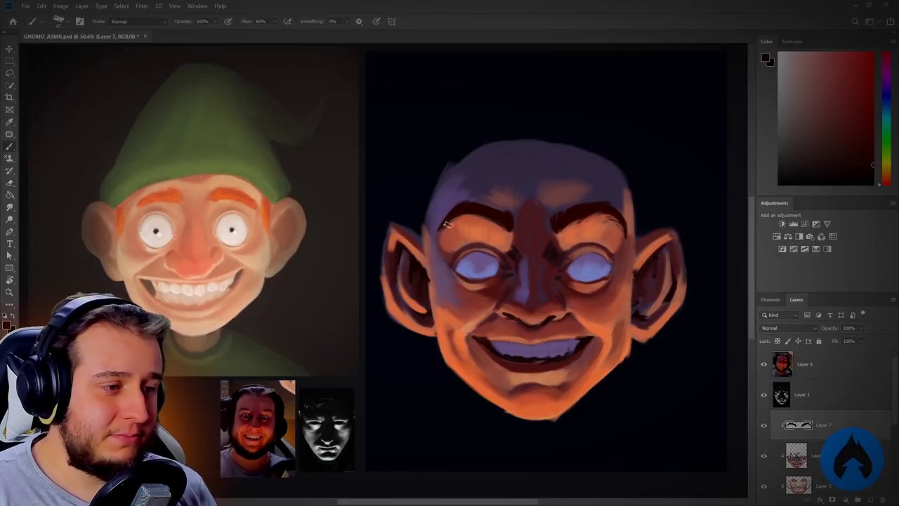
key("e")
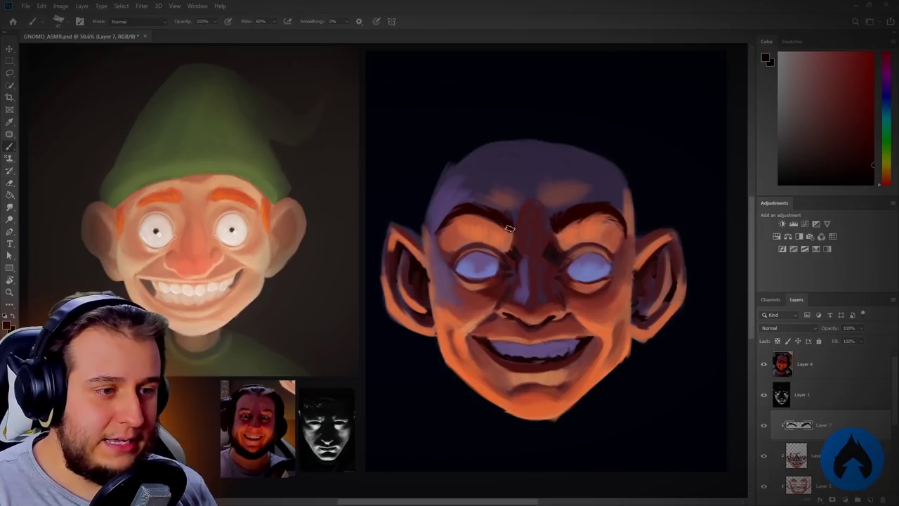
key("b")
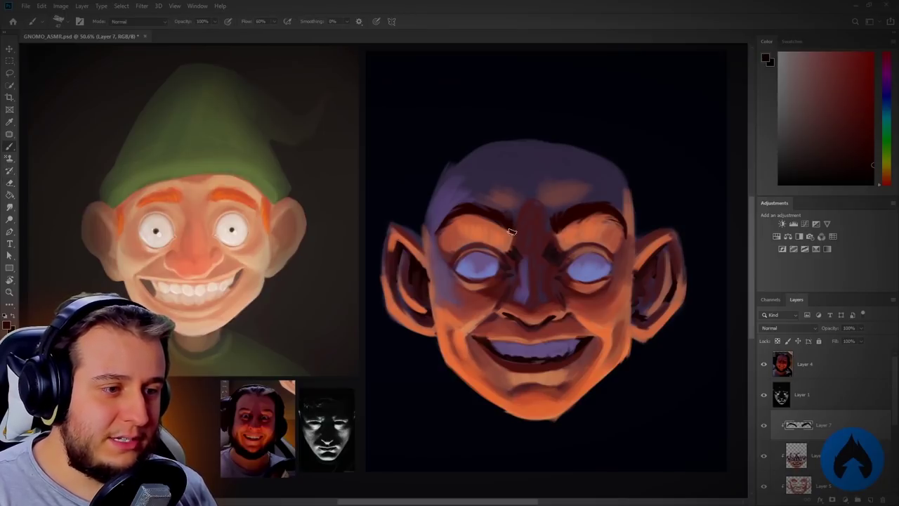
key("e")
key("b")
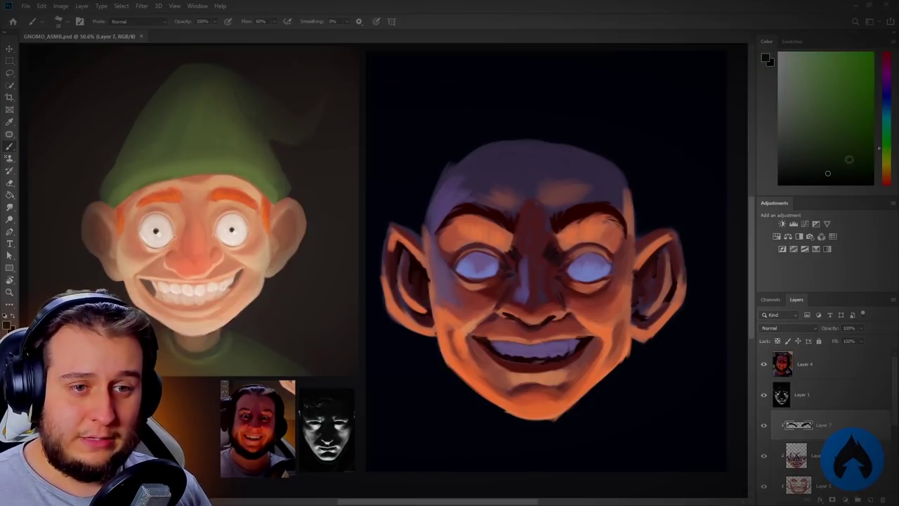
Paint dark green irises in both eyes on a new layer below the eyebrow layer
left_click_drag(886, 161, 890, 131)
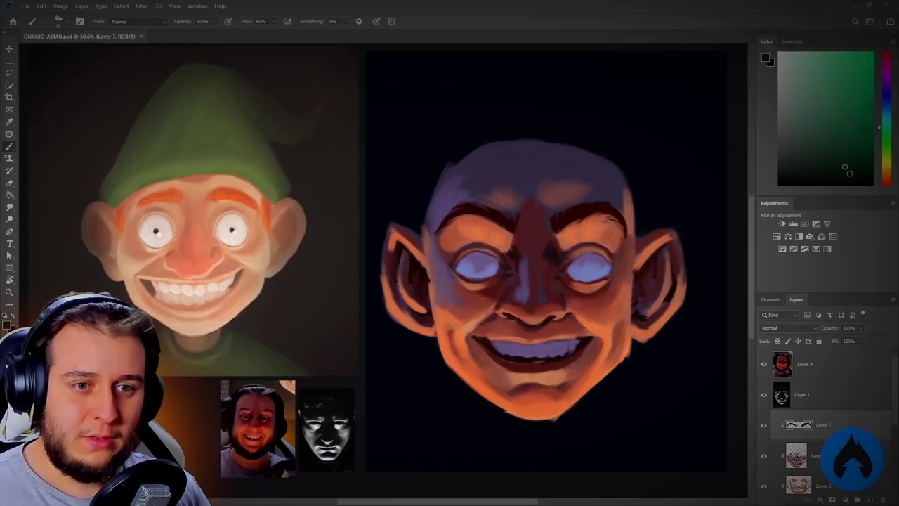
left_click(871, 496)
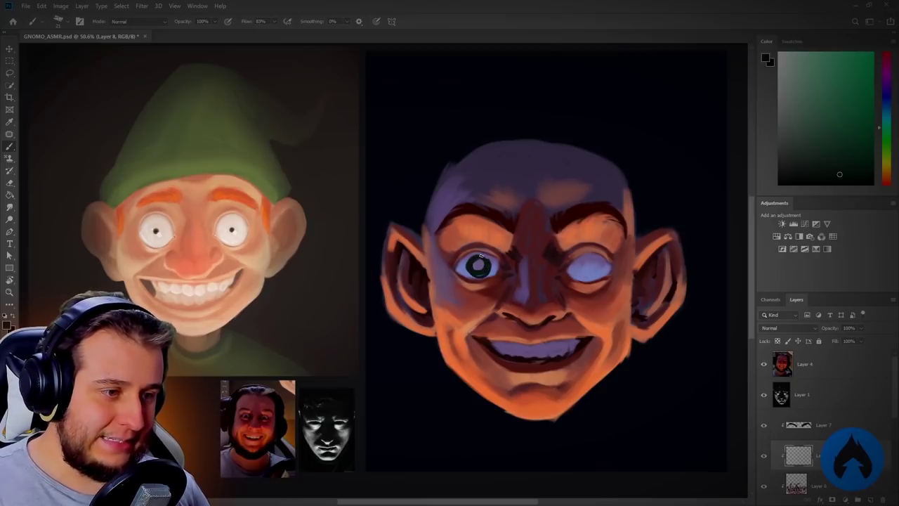
left_click_drag(475, 257, 482, 264)
left_click(584, 269)
Block in a dark teal hat band across the top of the head on a new layer and clean its edges with the eraser
mouse_move(432, 171)
left_mouse_down()
mouse_move(559, 135)
mouse_move(536, 145)
mouse_move(556, 145)
mouse_move(473, 162)
mouse_move(472, 154)
mouse_move(571, 139)
mouse_move(609, 156)
mouse_move(588, 135)
mouse_move(652, 210)
left_mouse_up()
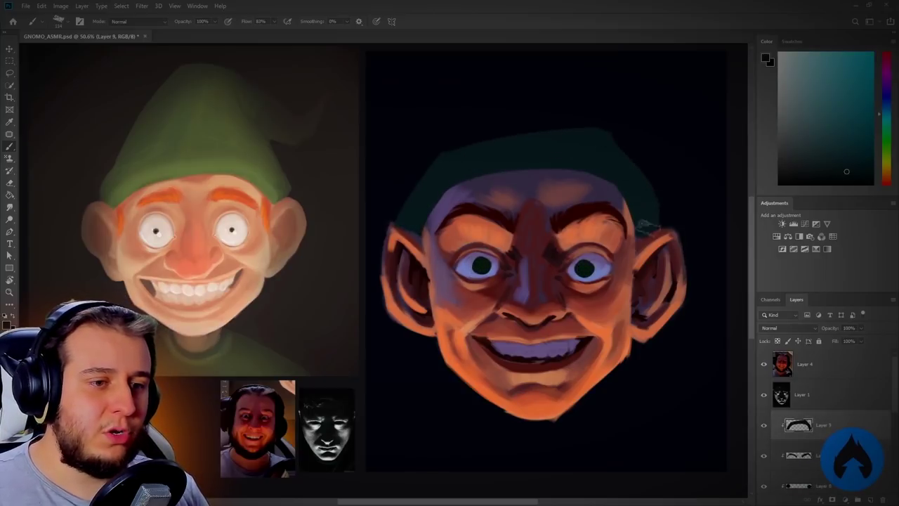
key("e")
key("b")
key("e")
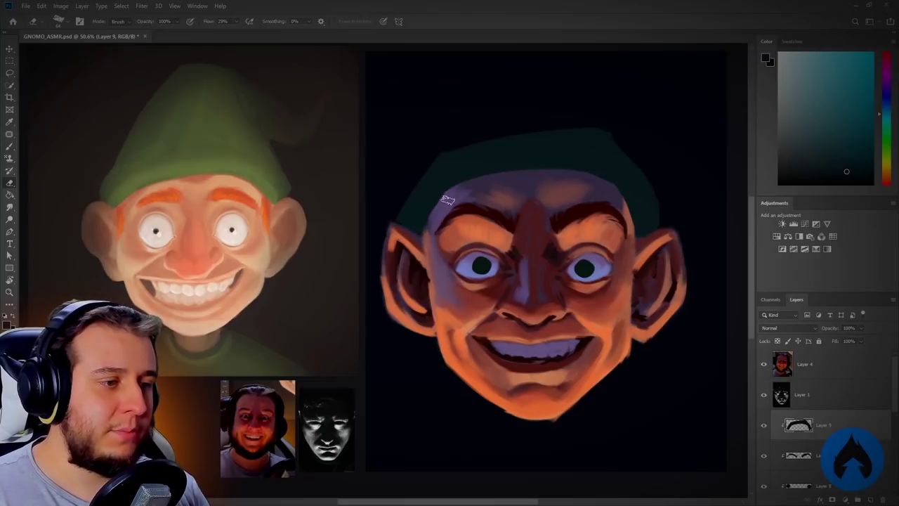
Extend the dark teal hat upward into a tall crown and carve its outline with the eraser
key("b")
mouse_move(441, 176)
left_mouse_down()
mouse_move(477, 73)
mouse_move(526, 76)
mouse_move(471, 86)
mouse_move(500, 83)
mouse_move(528, 110)
mouse_move(472, 150)
mouse_move(523, 106)
mouse_move(515, 90)
mouse_move(551, 96)
left_mouse_up()
key("e")
mouse_move(403, 157)
left_mouse_down()
mouse_move(596, 94)
mouse_move(491, 75)
mouse_move(552, 86)
mouse_move(635, 122)
mouse_move(567, 79)
mouse_move(607, 98)
mouse_move(622, 123)
left_mouse_up()
key("b")
key("e")
Add the hat's drooping pointed tip in dark teal and shape the silhouette of the tip and sides with the eraser
key("b")
mouse_move(633, 90)
left_mouse_down()
mouse_move(608, 106)
mouse_move(617, 109)
mouse_move(625, 94)
mouse_move(641, 123)
mouse_move(645, 106)
mouse_move(621, 75)
mouse_move(615, 111)
left_mouse_up()
key("e")
mouse_move(625, 72)
left_mouse_down()
mouse_move(657, 154)
mouse_move(635, 75)
mouse_move(627, 79)
mouse_move(677, 125)
mouse_move(668, 113)
mouse_move(673, 121)
mouse_move(682, 87)
mouse_move(659, 97)
mouse_move(680, 77)
mouse_move(672, 115)
mouse_move(673, 94)
left_mouse_up()
key("b")
key("e")
key("b")
key("e")
key("b")
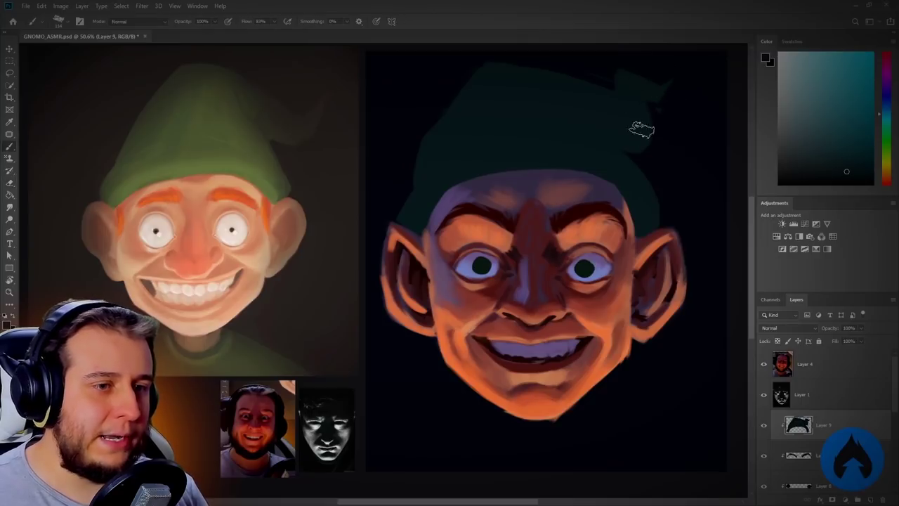
key("e")
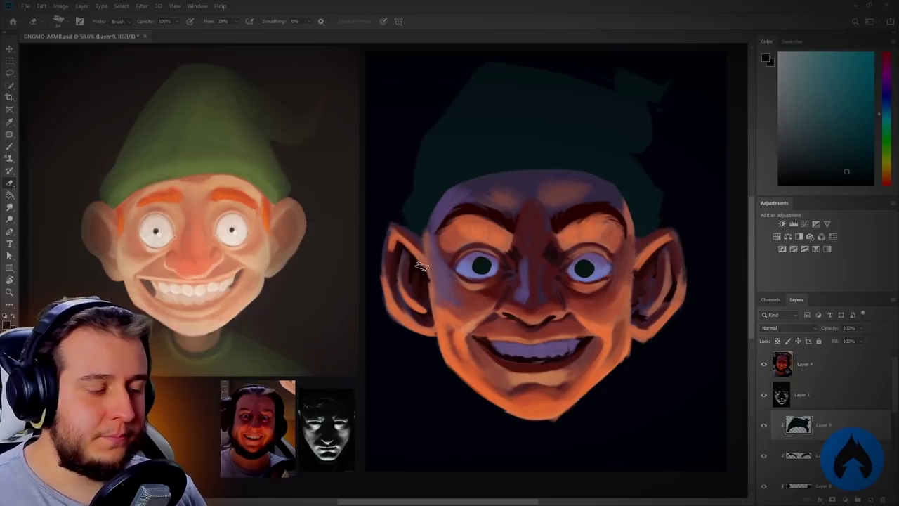
key("b")
Lock the hat layer's transparent pixels and paint dark fold shadows across the crown with sampled dark teal
left_click(432, 157, "alt")
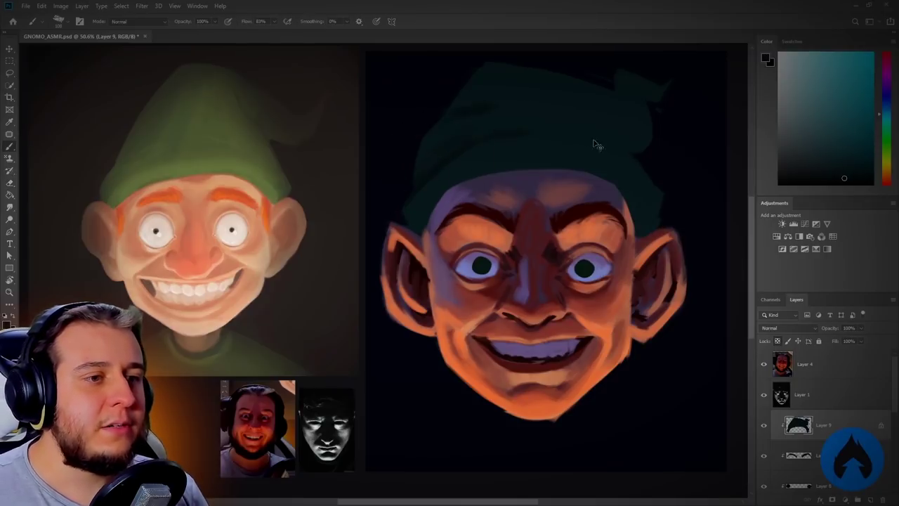
left_click_drag(566, 96, 644, 165)
left_click(573, 108, "alt")
mouse_move(534, 100)
left_mouse_down()
mouse_move(554, 91)
mouse_move(576, 96)
left_mouse_up()
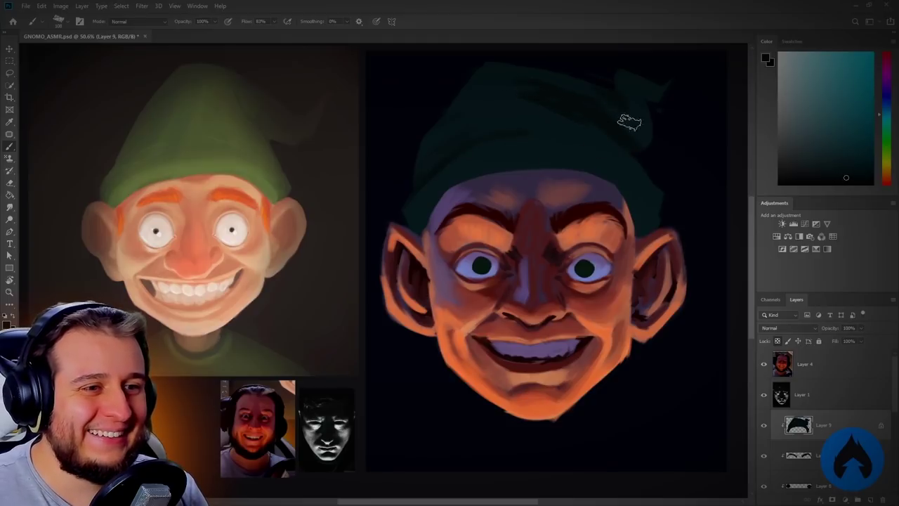
Paint a bright green light band along the hat's whole lower brim at 54% brush flow
left_click(532, 82, "alt")
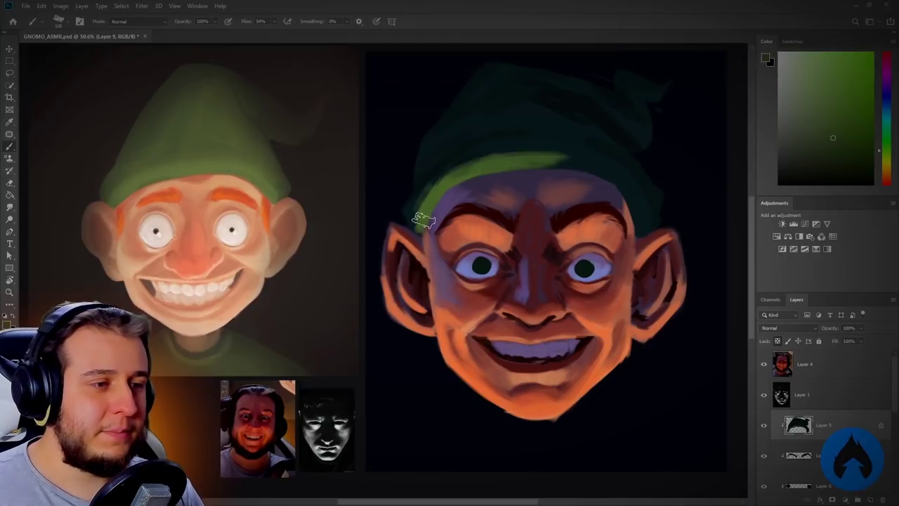
left_click_drag(434, 184, 418, 215)
left_click(419, 222, "alt")
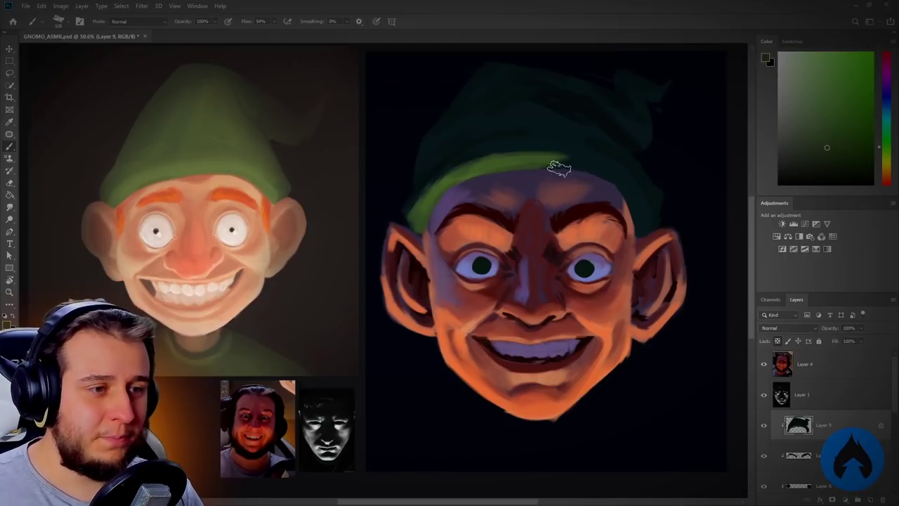
left_click(489, 166, "alt")
mouse_move(556, 155)
left_mouse_down()
mouse_move(635, 191)
mouse_move(618, 173)
mouse_move(643, 222)
left_mouse_up()
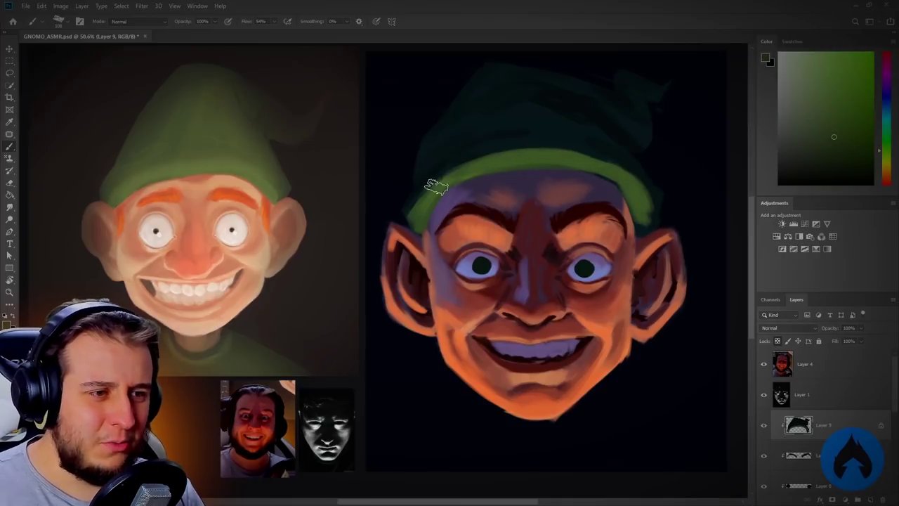
Blend the crown with sampled teal, reduce the brush flow to 36% and paint a green highlight along the middle fold
left_click(520, 104, "alt")
mouse_move(520, 104)
left_mouse_down()
mouse_move(469, 136)
mouse_move(536, 111)
mouse_move(519, 101)
mouse_move(448, 149)
mouse_move(580, 126)
mouse_move(503, 112)
left_mouse_up()
left_click(523, 85, "alt")
left_click_drag(526, 84, 546, 92)
left_click_drag(249, 22, 236, 21)
right_click(569, 181, "alt")
mouse_move(443, 139)
left_mouse_down()
mouse_move(517, 108)
mouse_move(559, 112)
left_mouse_up()
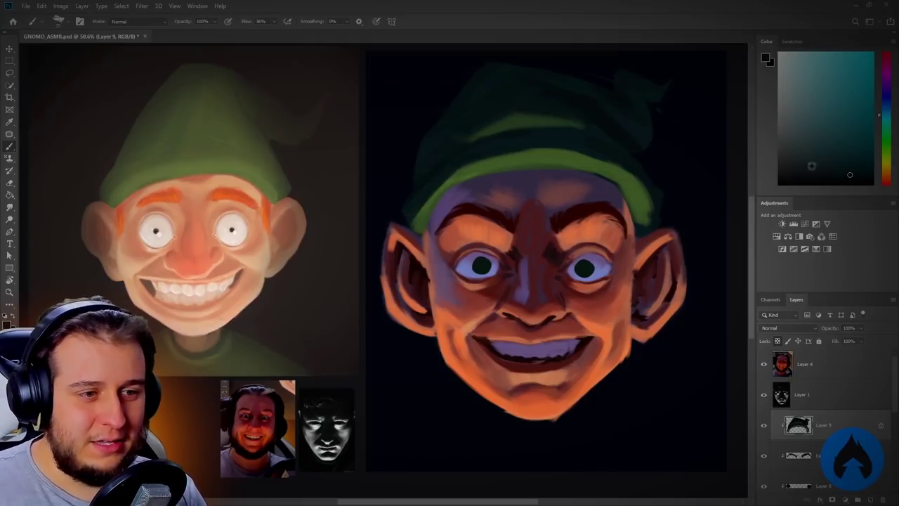
Go over the lit brim from end to end with a more saturated green, redoing the first stroke
left_click(628, 181, "alt")
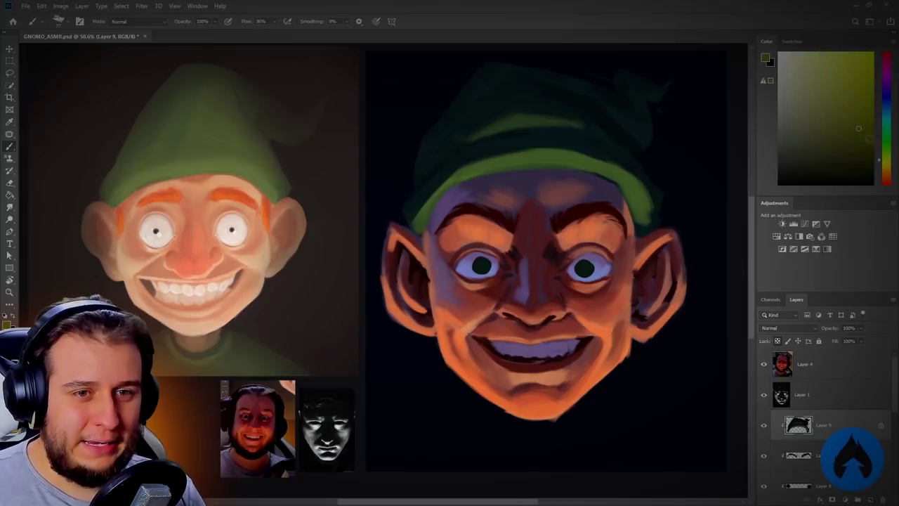
left_click(485, 167, "alt")
left_click_drag(417, 219, 443, 184)
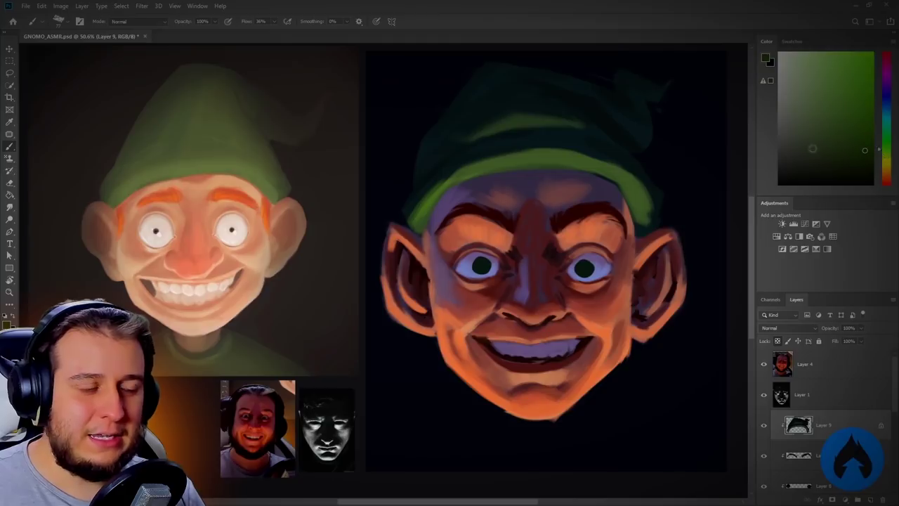
key("ctrl+z")
mouse_move(411, 224)
left_mouse_down()
mouse_move(468, 167)
mouse_move(559, 149)
mouse_move(520, 153)
mouse_move(633, 183)
mouse_move(626, 175)
mouse_move(647, 201)
left_mouse_up()
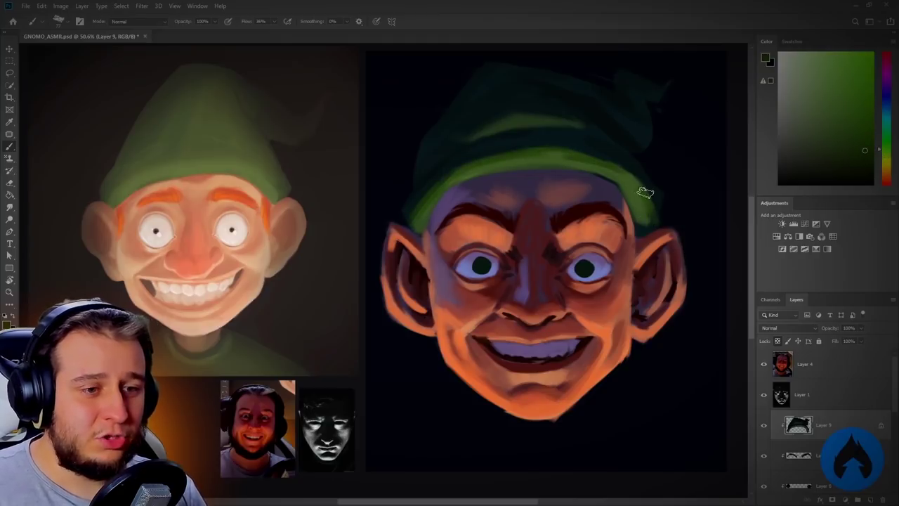
Define the outer ends of the hat brim above the ears with sampled dark teal and green tones
left_click(662, 201, "alt")
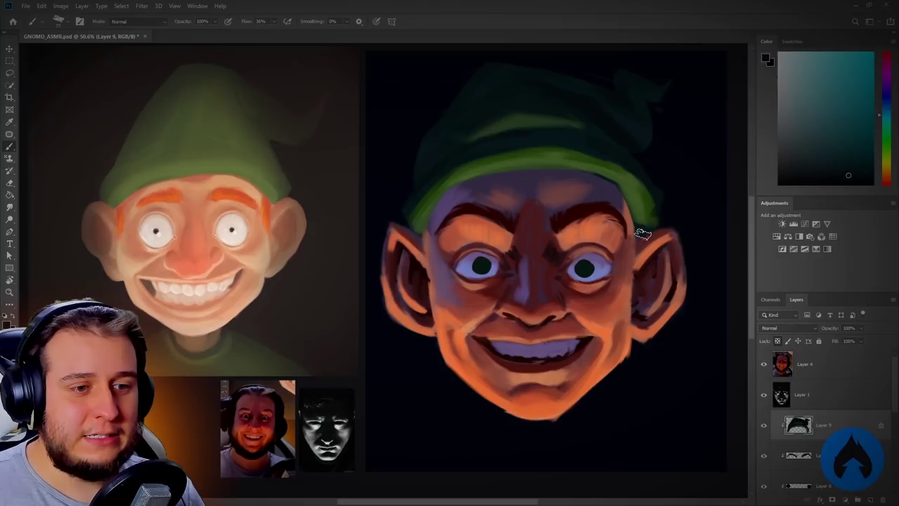
left_click(653, 197, "alt")
left_click(648, 215, "alt")
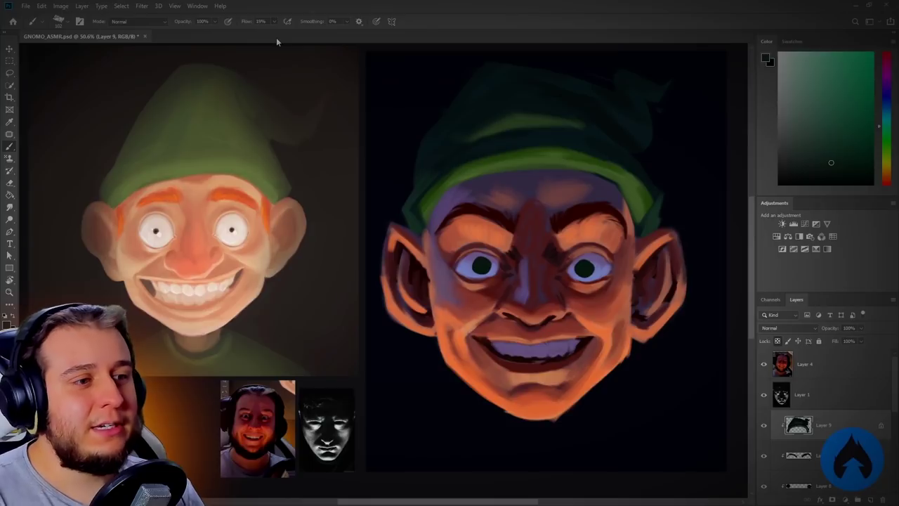
Glaze the hat's crown and folds with dark teal and dark blue at 19% brush flow, and save the document
left_click(437, 144, "alt")
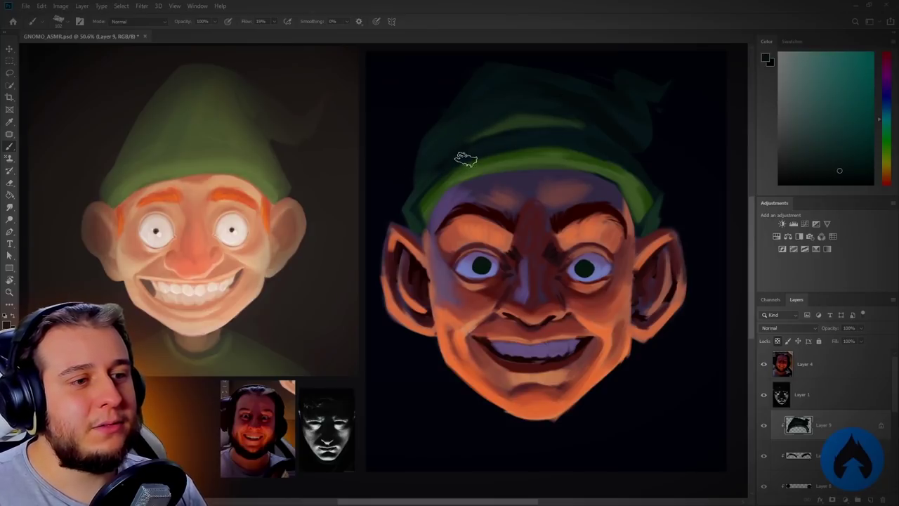
left_click(835, 167)
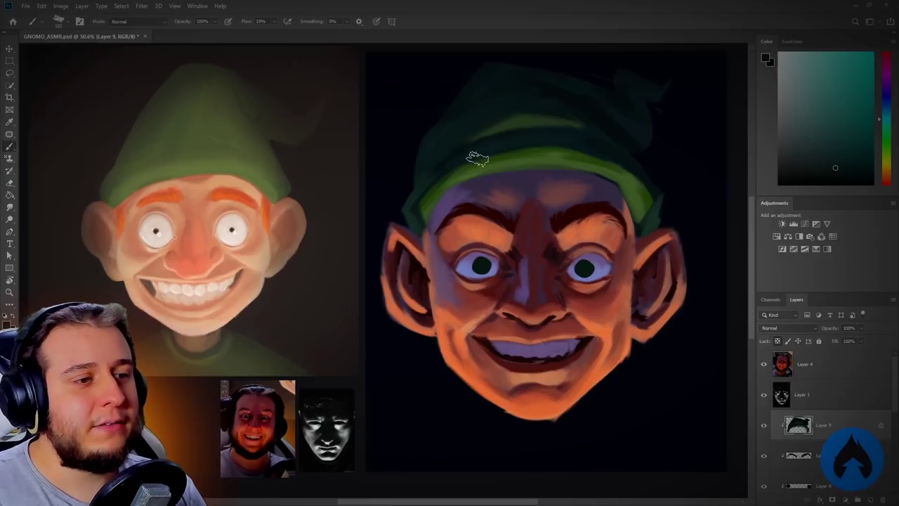
left_click(460, 179, "alt")
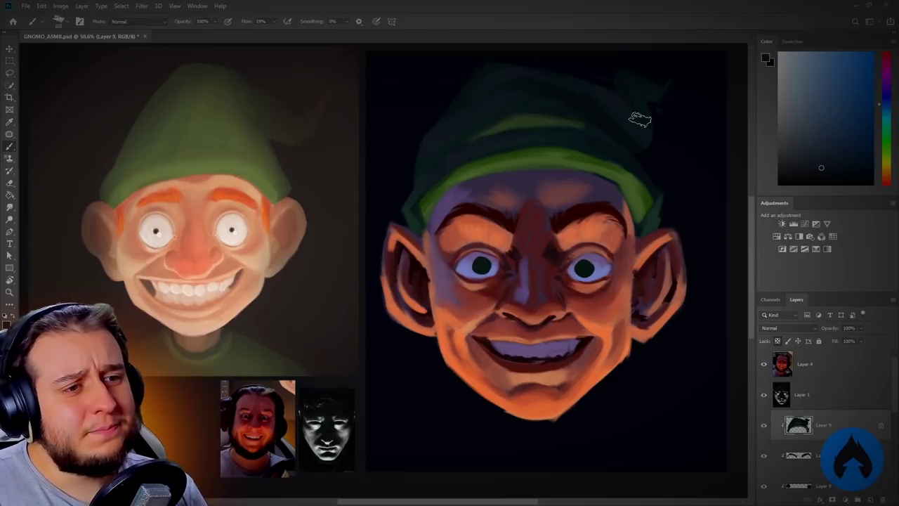
key("ctrl+s")
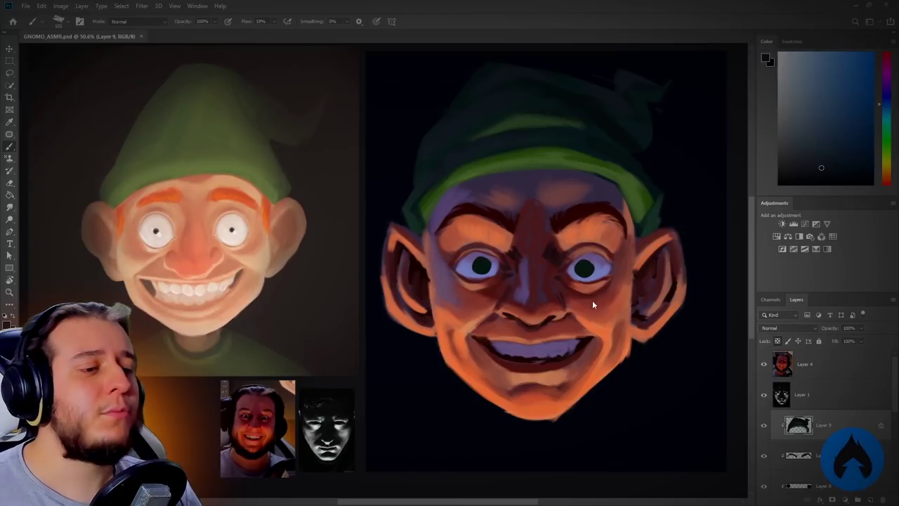
Refine the shading around the eyes and temples on Layer 6 with sampled skin and shadow tones, and save the document
key(".")
key("]")
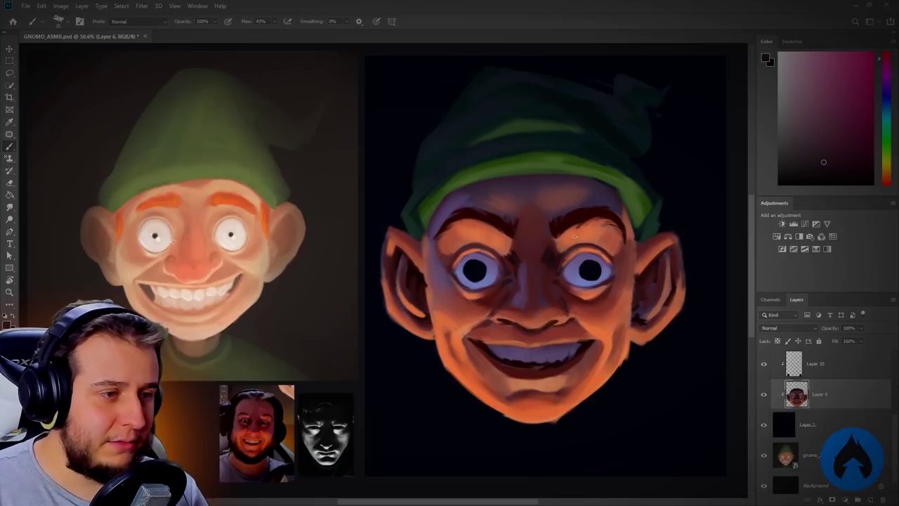
left_click(620, 251, "alt")
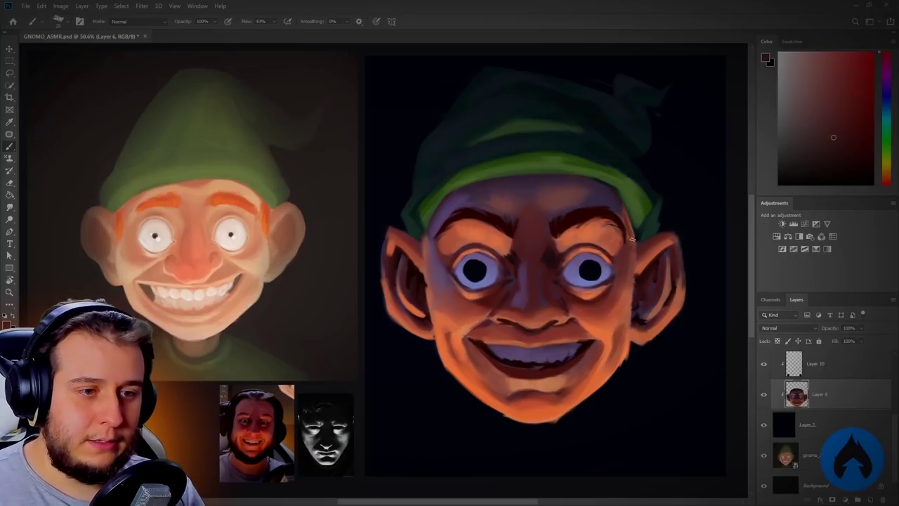
left_click(421, 271, "alt")
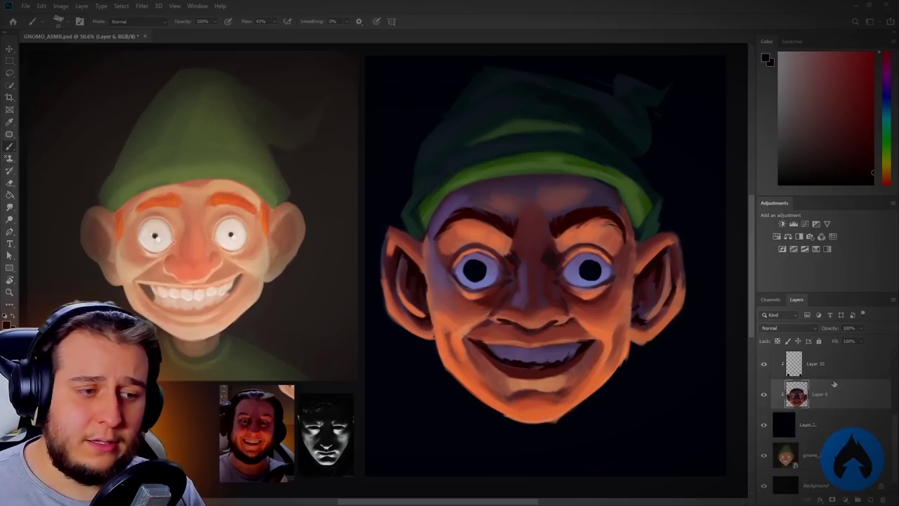
key("ctrl+s")
Add a new clipped layer directly above Layer 7, below the hat layer
scroll(841, 410, "up", 3)
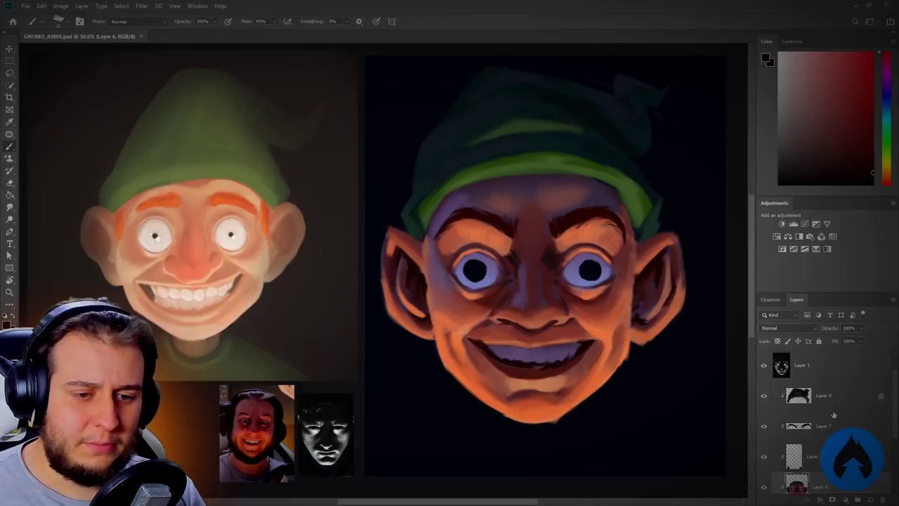
left_click(834, 406)
left_click(870, 499)
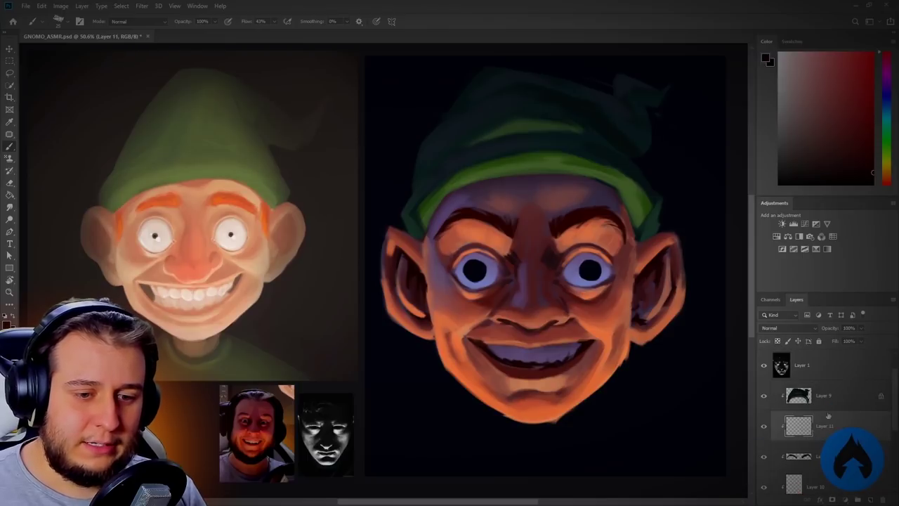
Move Layer 11 above the hat layer and paint a dark red-brown sideburn between the hat brim and the ear on the portrait's left side
left_click_drag(426, 229, 419, 244)
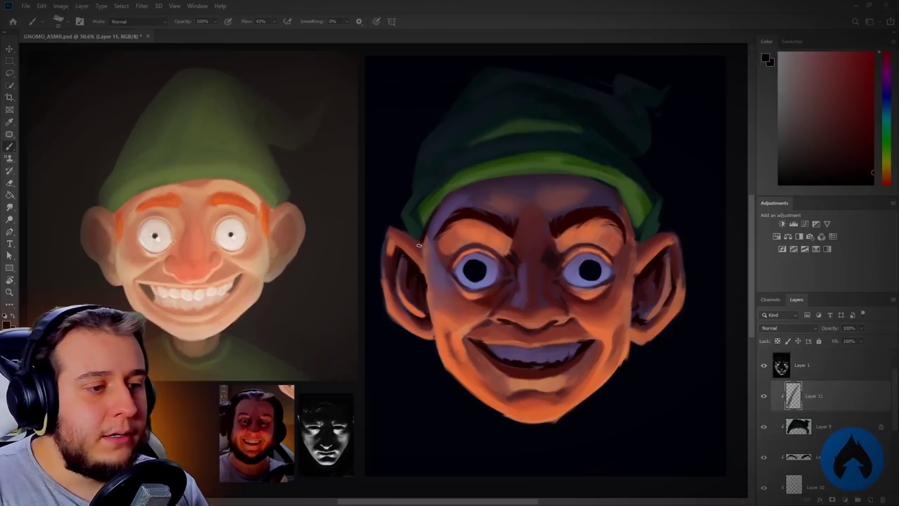
left_click_drag(620, 196, 636, 239)
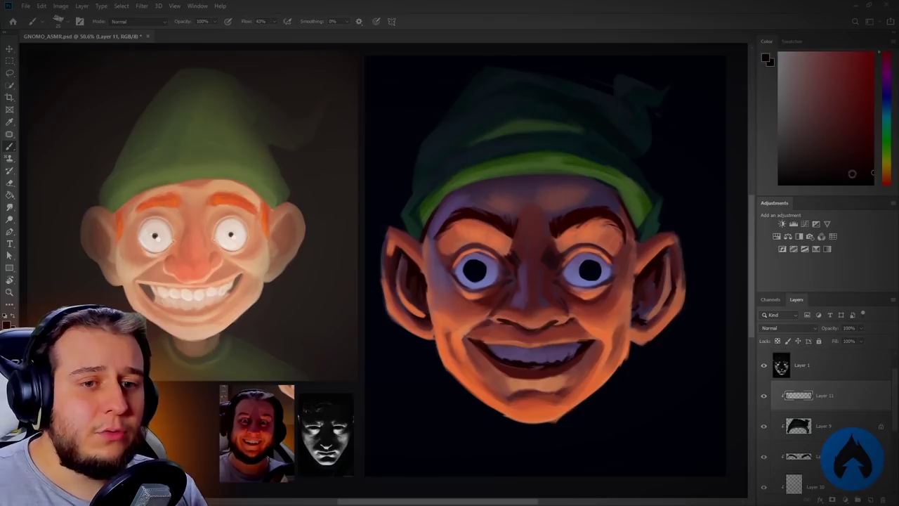
mouse_move(421, 247)
left_mouse_down()
mouse_move(428, 268)
mouse_move(424, 239)
mouse_move(428, 284)
mouse_move(425, 231)
mouse_move(429, 256)
left_mouse_up()
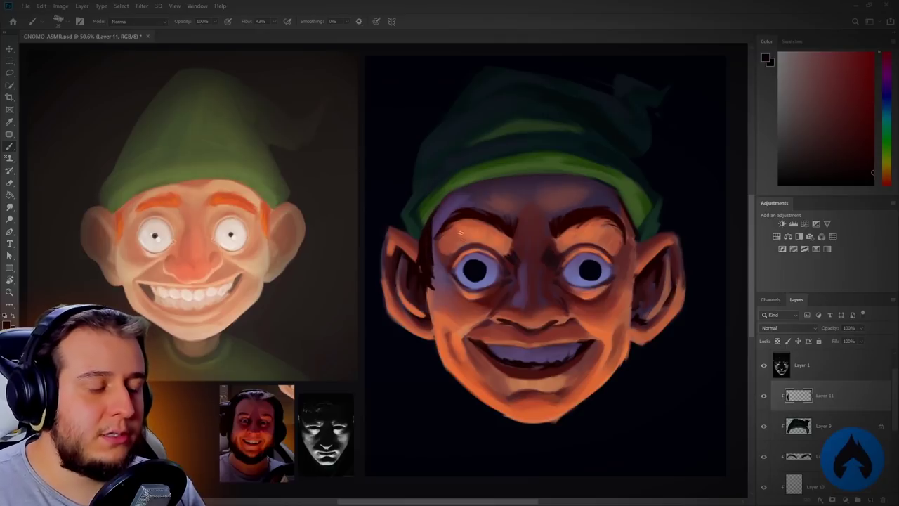
key("e")
key("b")
mouse_move(421, 291)
left_mouse_down()
mouse_move(428, 265)
mouse_move(417, 273)
mouse_move(430, 281)
left_mouse_up()
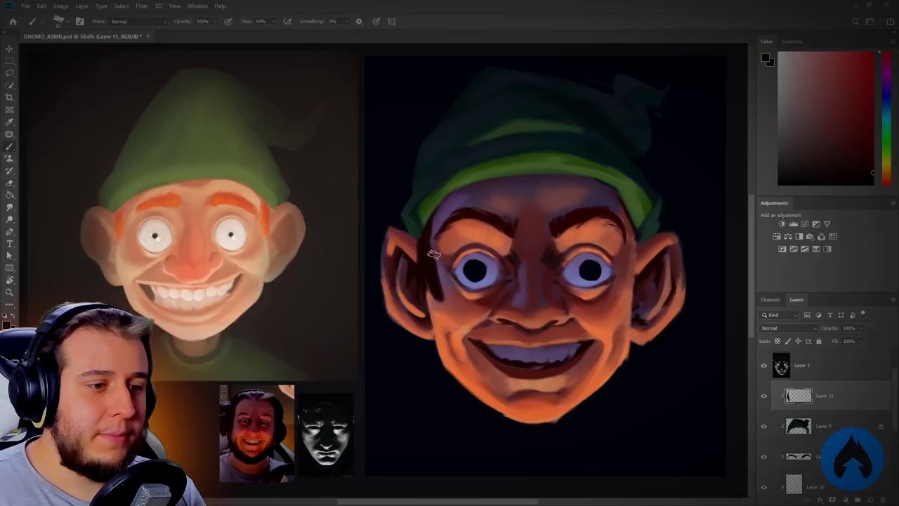
key("e")
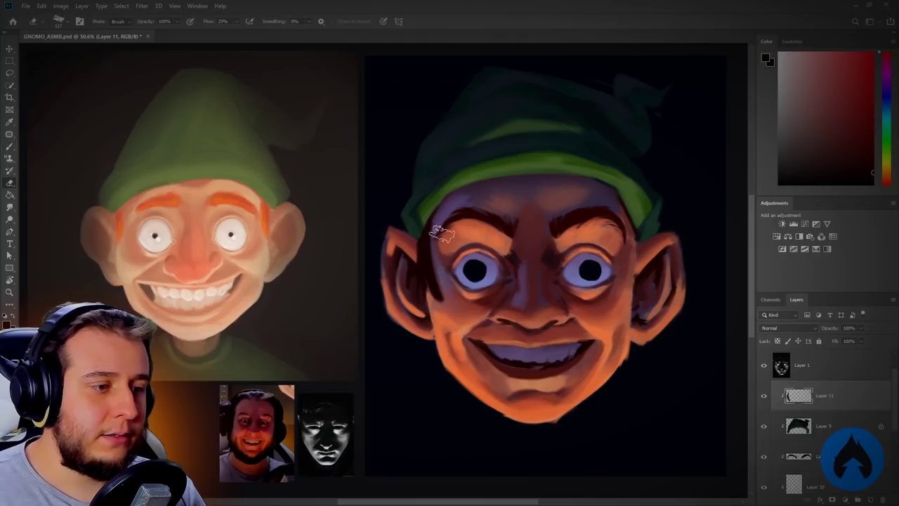
key("b")
mouse_move(420, 236)
left_mouse_down()
mouse_move(427, 287)
mouse_move(430, 278)
left_mouse_up()
Thin the left-side sideburn on Layer 11 by erasing its inner edge and repainting narrow hair strokes down the temple
key("e")
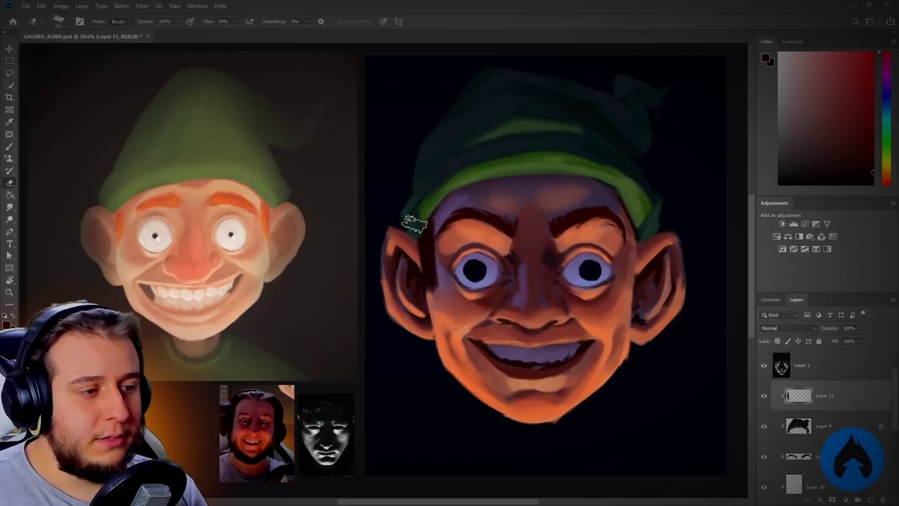
left_click_drag(442, 223, 441, 260)
left_click_drag(443, 220, 442, 278)
left_click_drag(443, 313, 442, 242)
key("b")
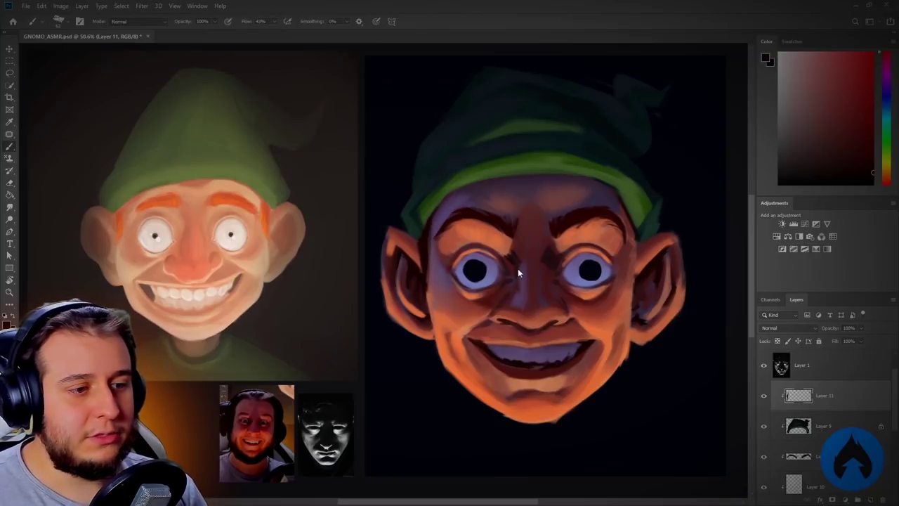
key("e")
key("b")
left_click_drag(424, 246, 430, 293)
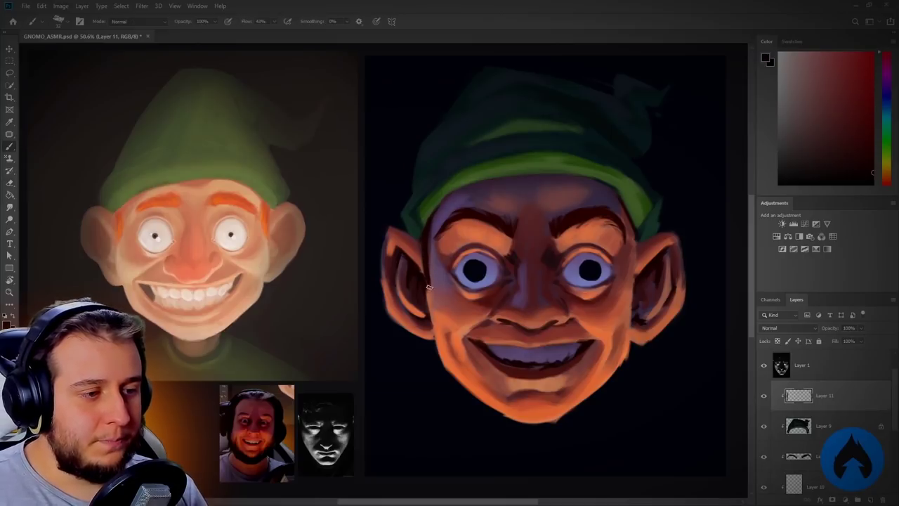
mouse_move(427, 232)
left_mouse_down()
mouse_move(430, 304)
mouse_move(446, 248)
left_mouse_up()
key("e")
key("b")
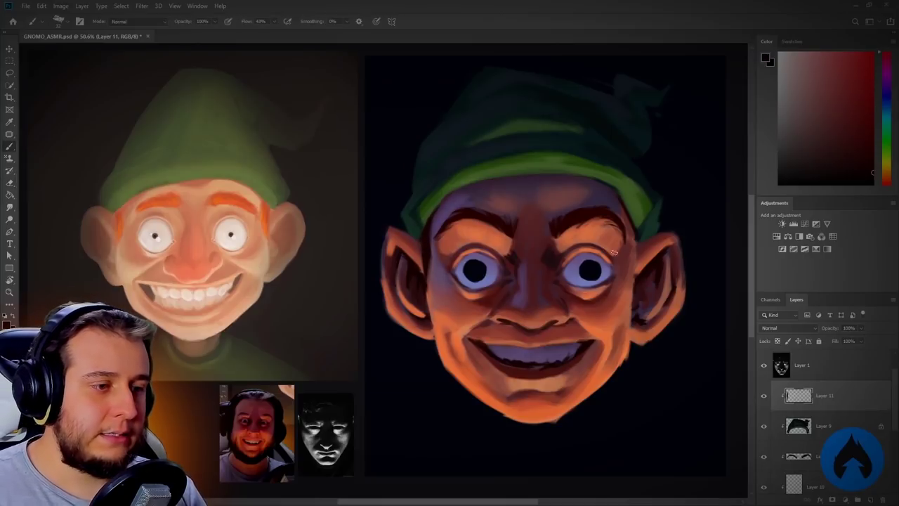
Paint a matching dark sideburn beside the ear on the portrait's right side and refine its edges with brush and eraser
left_click_drag(631, 226, 635, 287)
key("e")
key("b")
left_click_drag(635, 255, 632, 286)
key("e")
key("b")
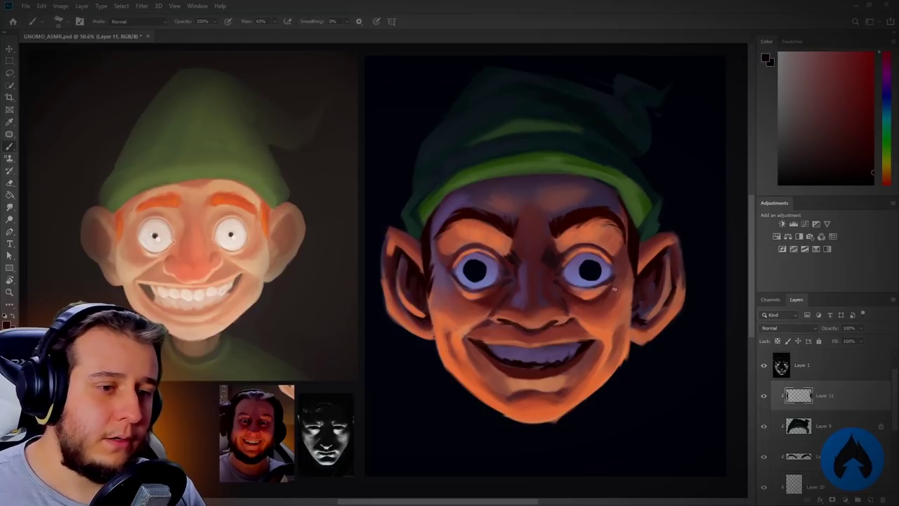
key("e")
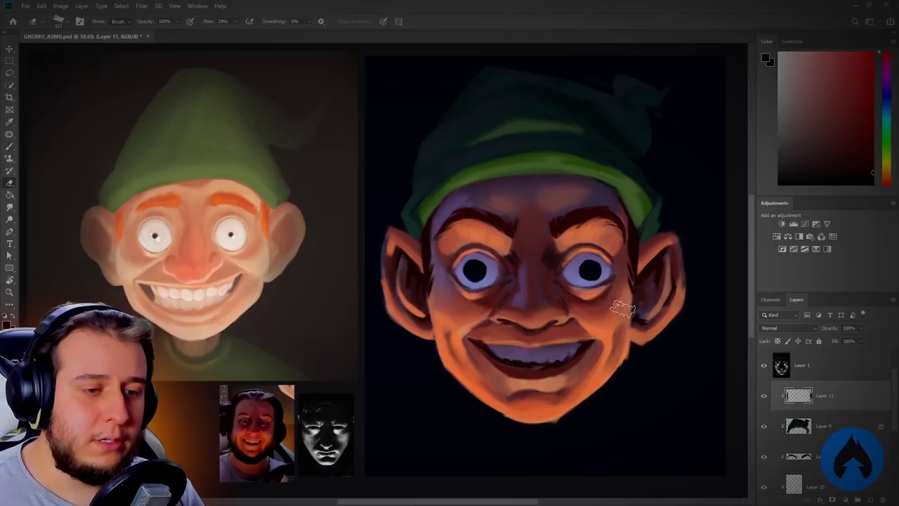
key("b")
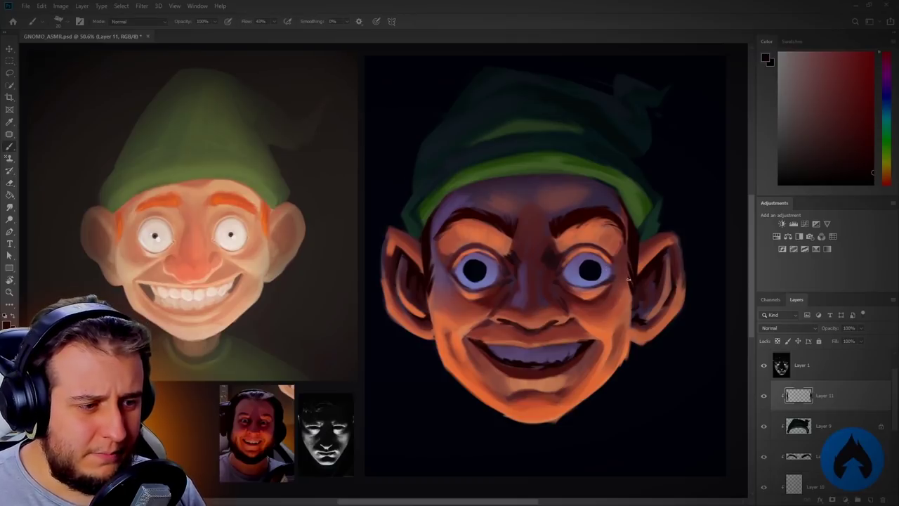
key("e")
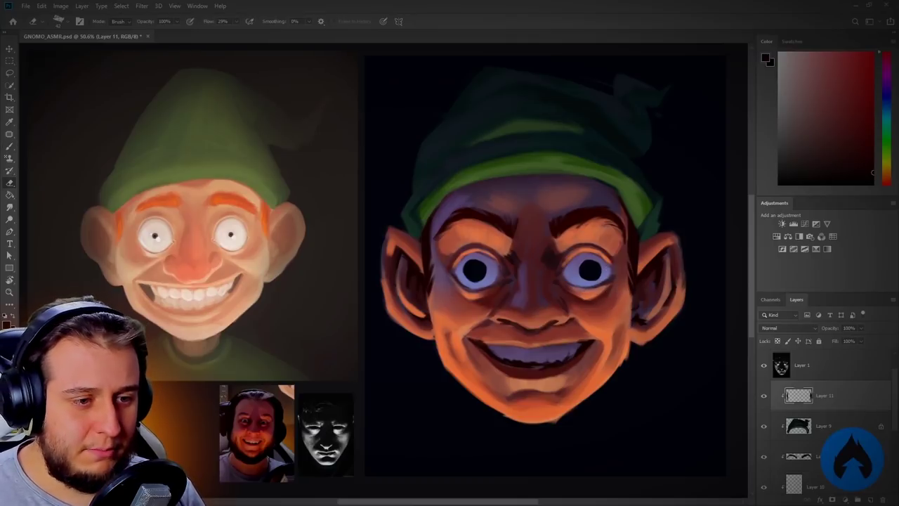
key("b")
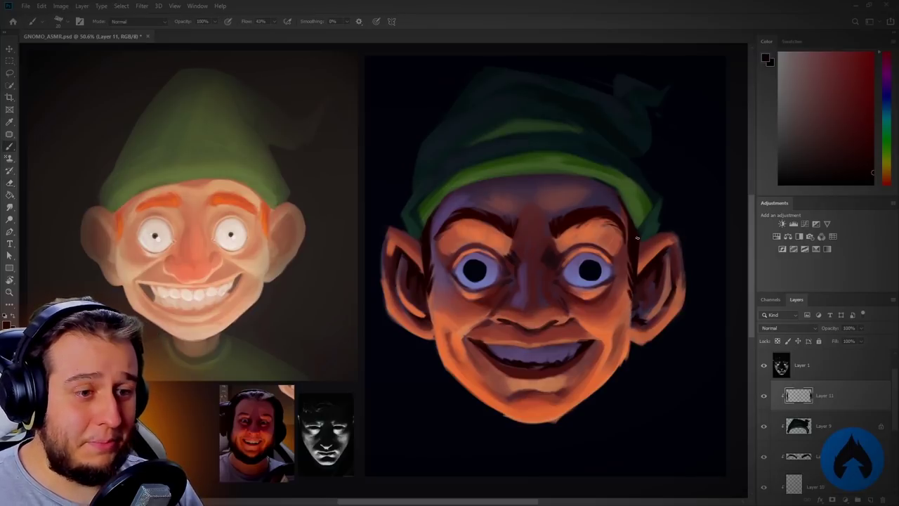
Shade the nose bridge and the areas around the eyes on Layer 6 with sampled dark skin tones
left_click(545, 253, "alt")
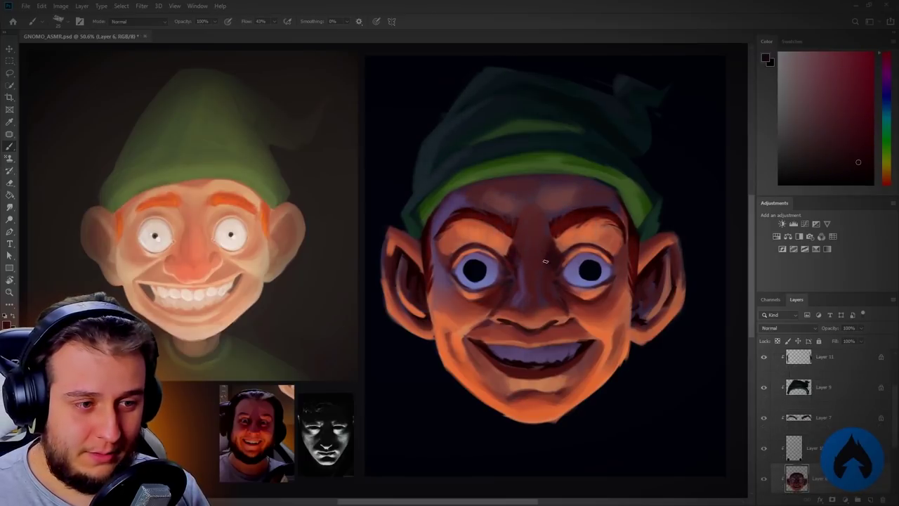
left_click(564, 264, "alt")
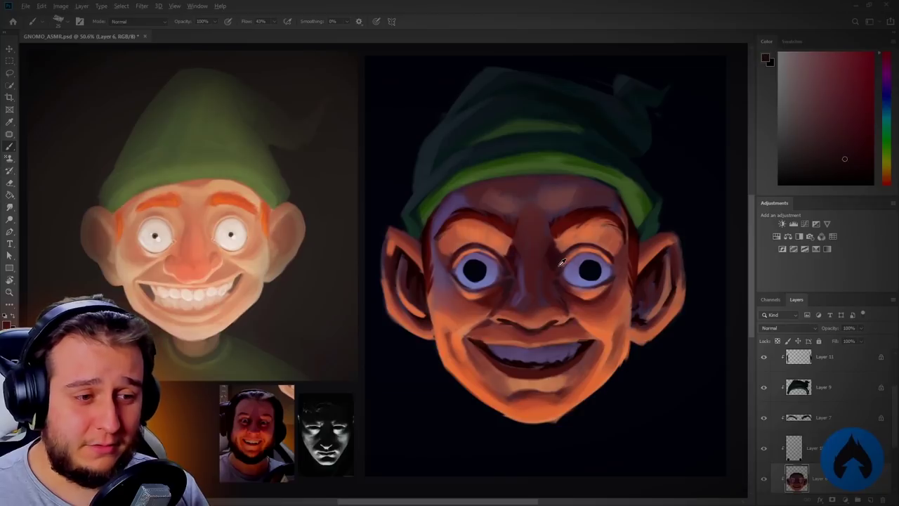
left_click(591, 246, "alt")
Return to Layer 11 and blend the forehead and nose shadows with sampled dark skin tones at 11% brush flow
key("alt+bracketright")
key("alt+bracketright")
key("alt+bracketright")
key("alt+bracketright")
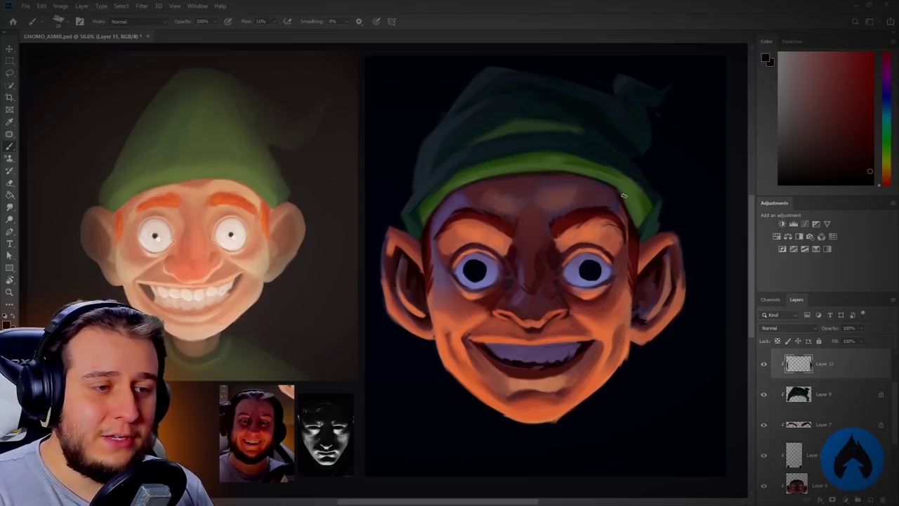
left_click(546, 213, "alt")
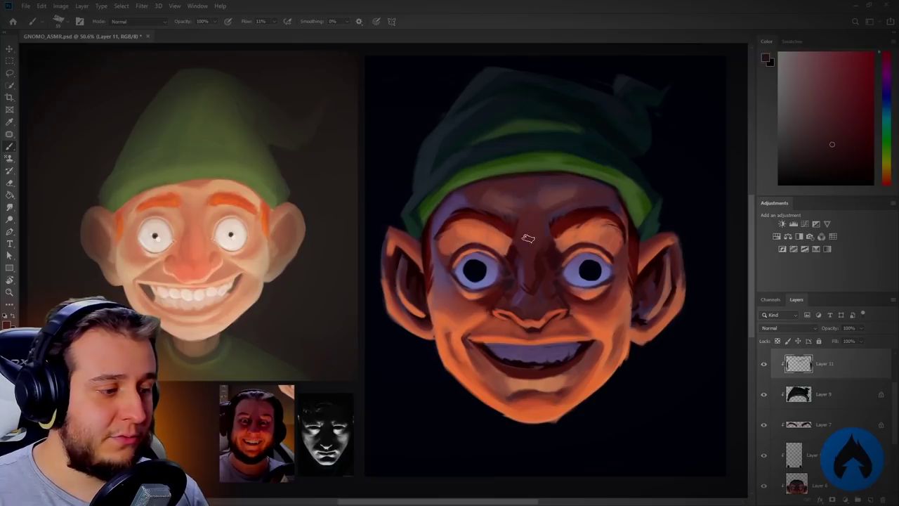
left_click(526, 276, "alt")
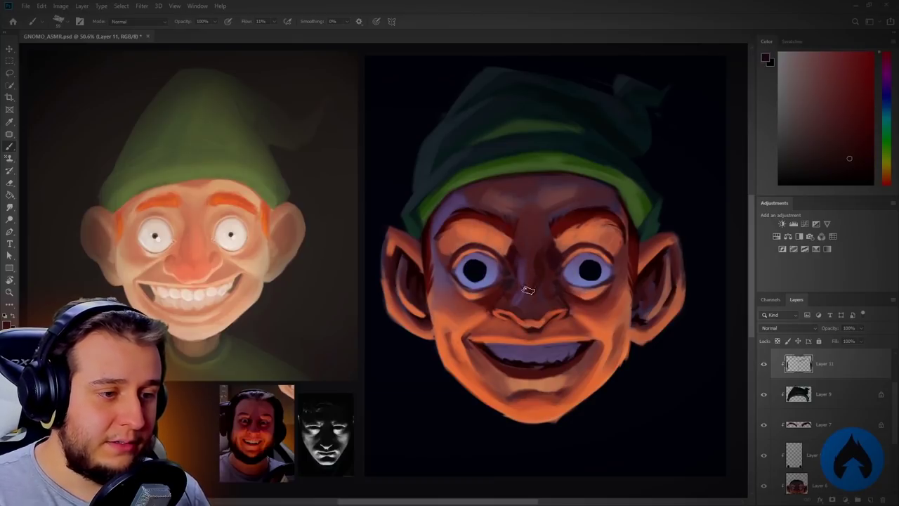
left_click(537, 296, "alt")
left_click(543, 279, "alt")
left_click(525, 286, "alt")
left_click(517, 297, "alt")
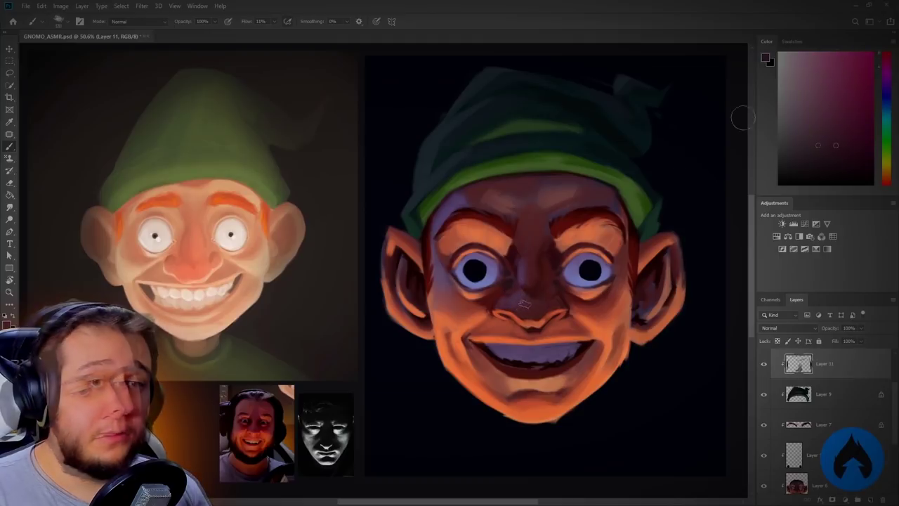
Glaze saturated red over the nose, cheeks and chin on Layer 11 with a soft brush at 11% flow
left_click(858, 84)
left_click(886, 180)
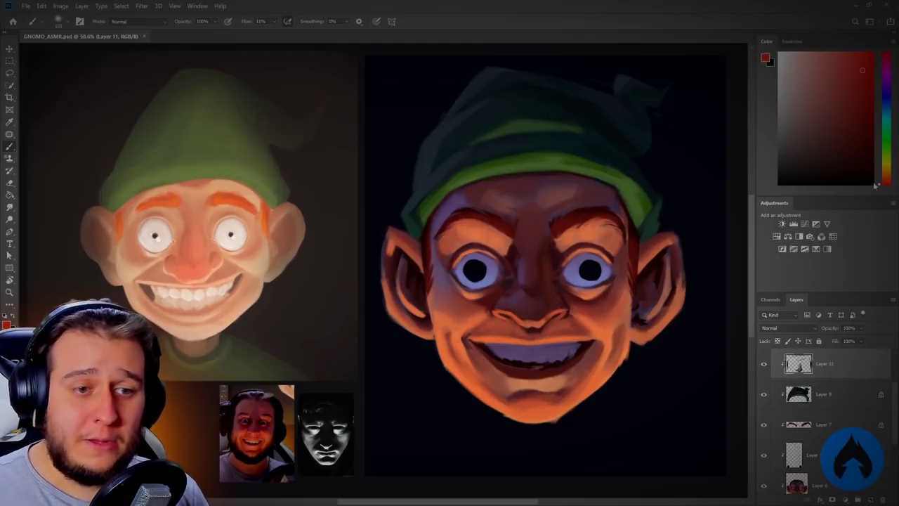
mouse_move(491, 310)
left_mouse_down()
mouse_move(532, 313)
mouse_move(525, 320)
mouse_move(569, 307)
mouse_move(529, 323)
mouse_move(495, 309)
left_mouse_up()
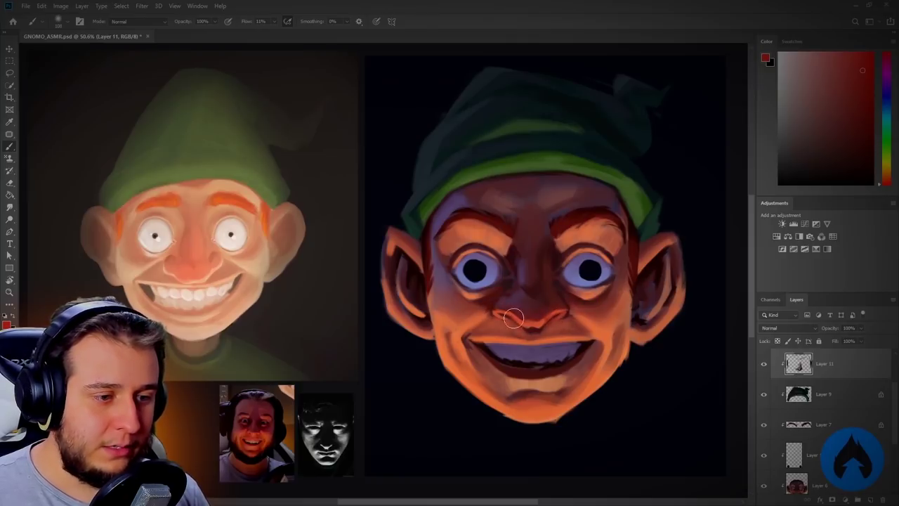
left_click(858, 90)
left_click(860, 93)
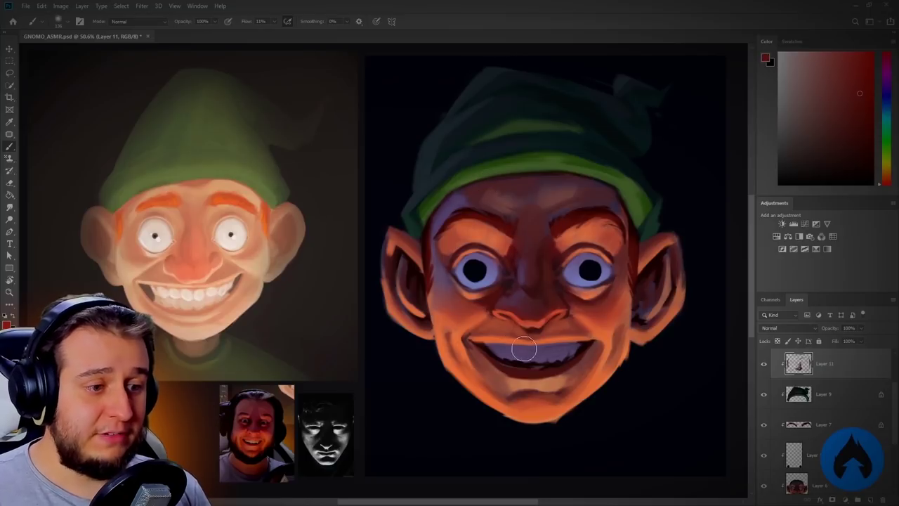
left_click_drag(508, 398, 516, 400)
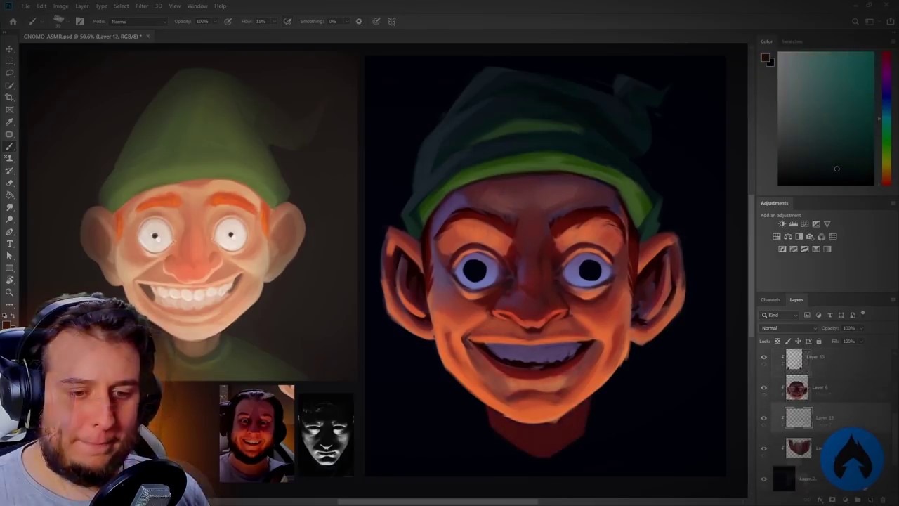
Move Layer 13 below the neck's Layer 12 and paint shoulders behind the neck with a dark teal sampled from the hat
left_click_drag(817, 419, 818, 450)
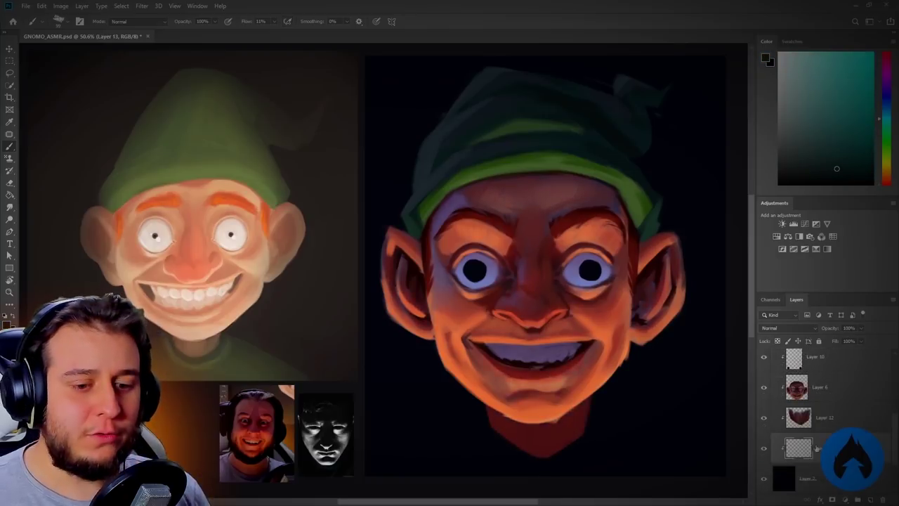
mouse_move(483, 421)
left_mouse_down()
mouse_move(414, 459)
mouse_move(414, 475)
mouse_move(477, 444)
mouse_move(508, 445)
left_mouse_up()
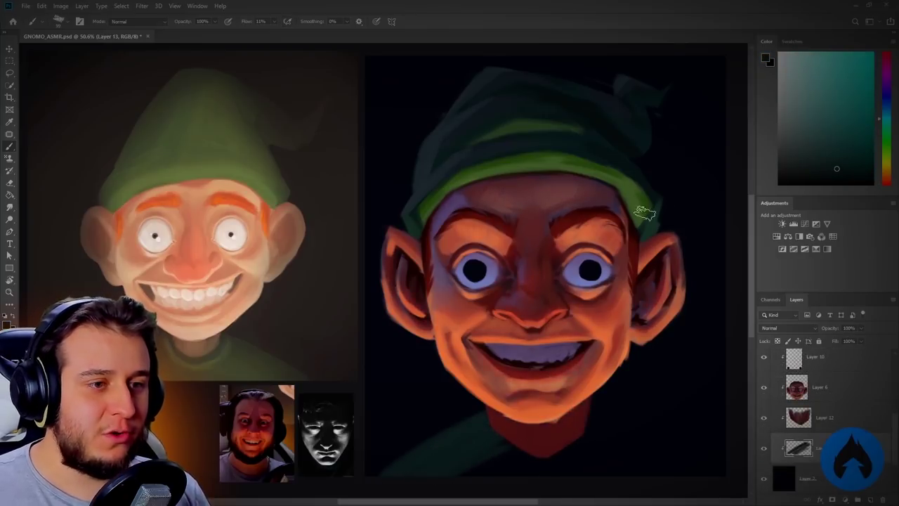
left_click(632, 148, "alt")
mouse_move(482, 415)
left_mouse_down()
mouse_move(385, 487)
mouse_move(438, 482)
mouse_move(532, 438)
left_mouse_up()
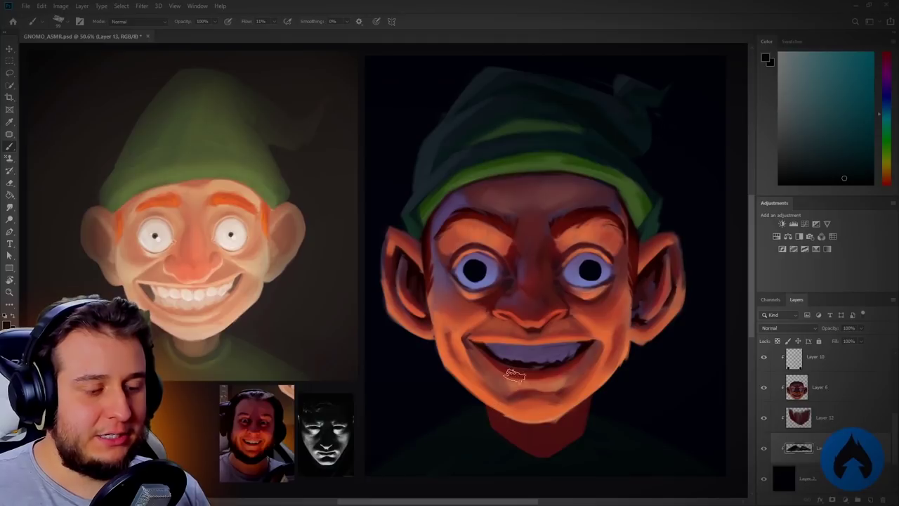
Reshape the outline of the dark shoulders on Layer 13 by alternately erasing and repainting their edges
key("e")
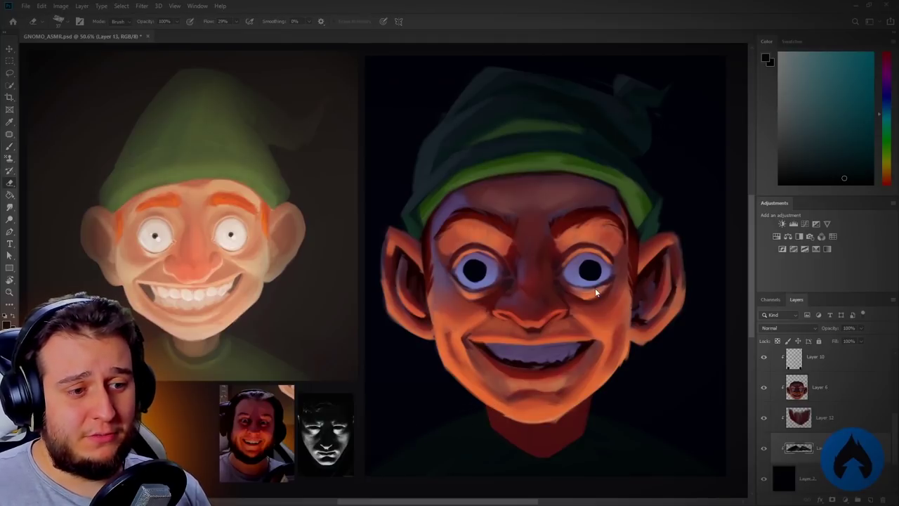
key("b")
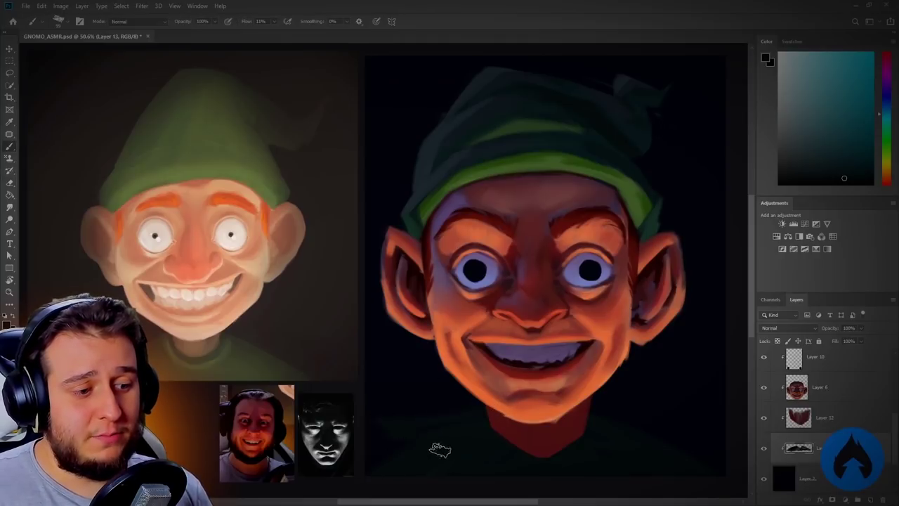
key("e")
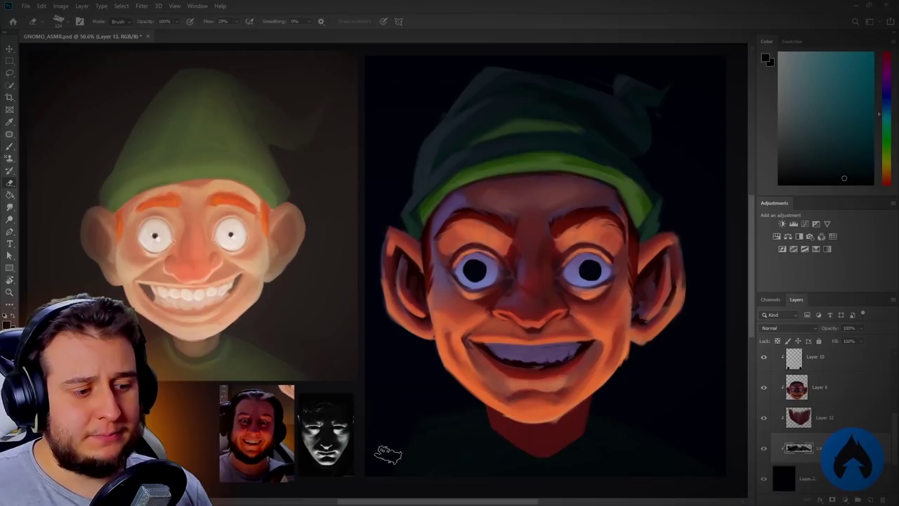
key("b")
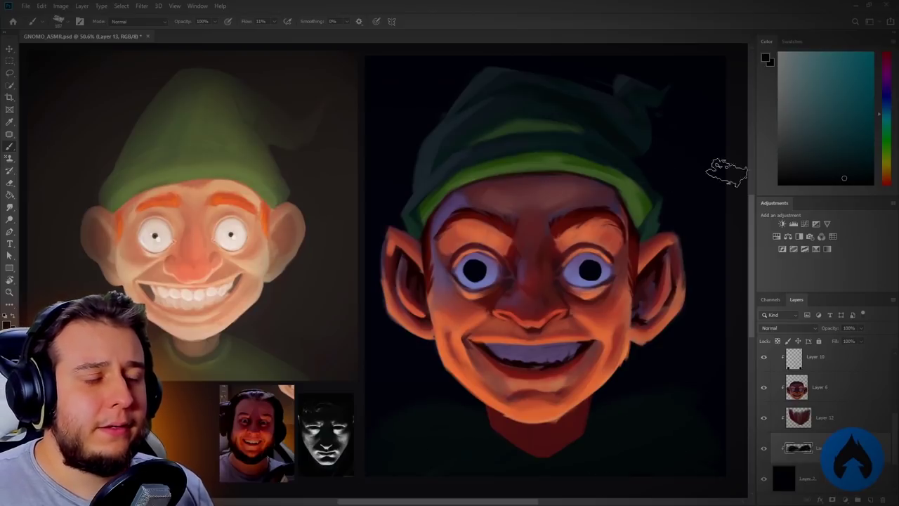
Refine the shoulder shapes on Layer 13 with sampled dark blue and teal tones at 11% flow, erasing where needed
left_click(454, 165, "alt")
left_click(431, 187, "alt")
left_click(422, 412, "alt")
key("e")
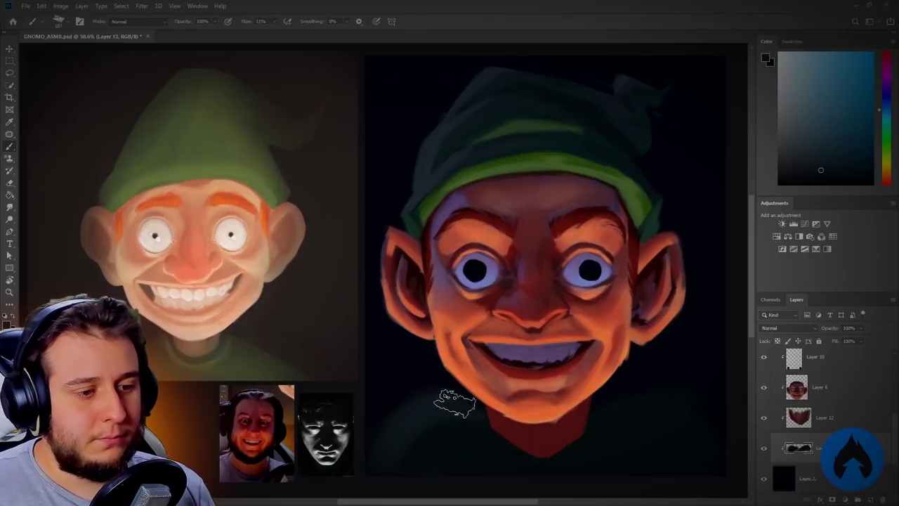
key("b")
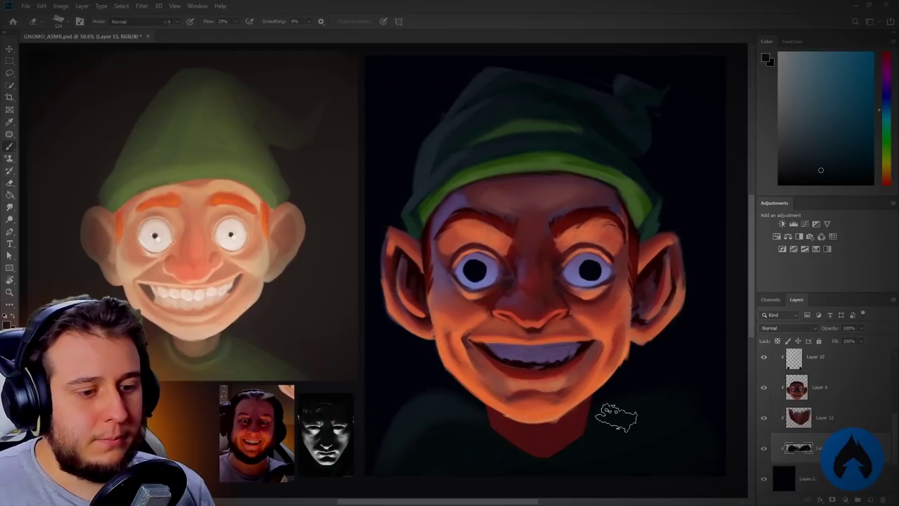
left_click(660, 398, "alt")
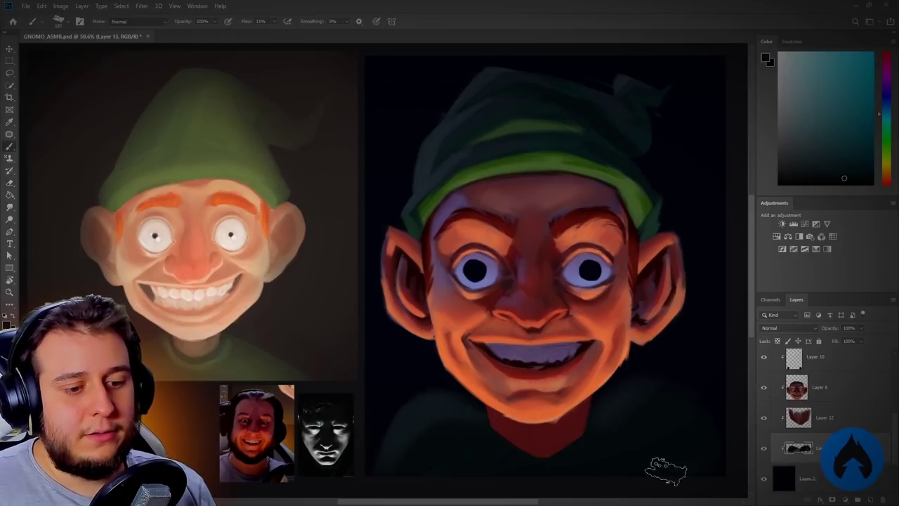
Paint subtle fabric folds across the dark shirt on Layer 13 with a smaller brush and sampled blue and teal shades
left_click(632, 150, "alt")
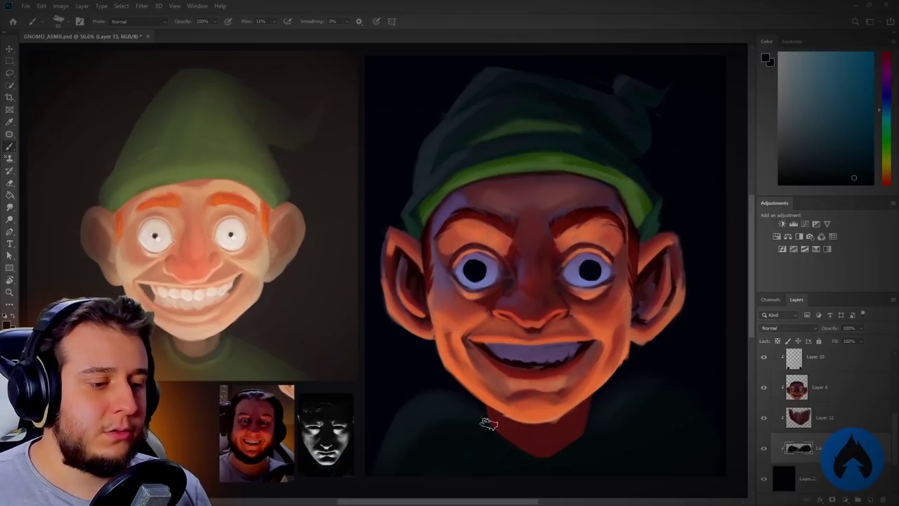
left_click(673, 360, "alt")
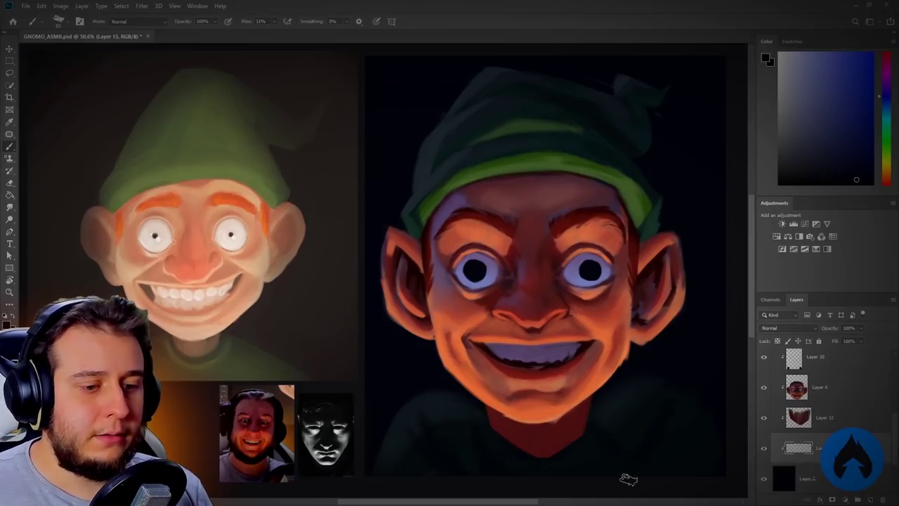
left_click(649, 415, "alt")
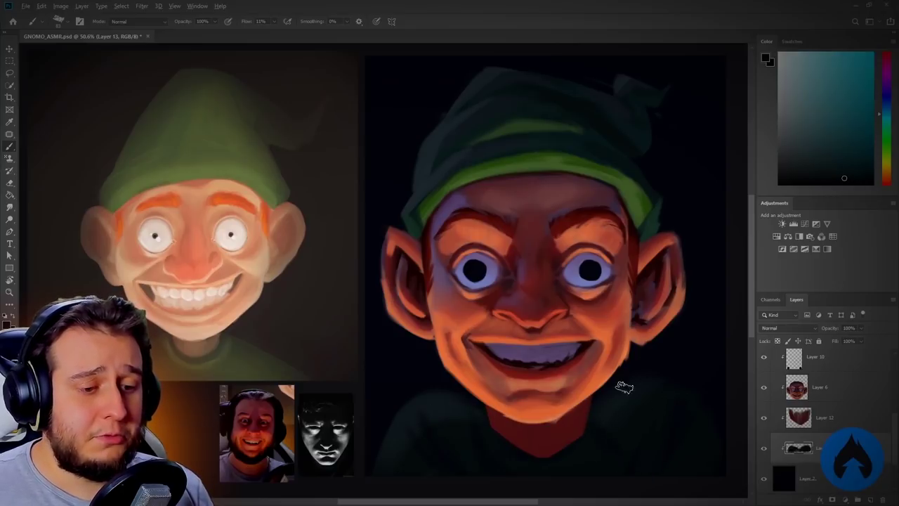
Shape the shirt's collar around the neck on Layer 13 with a small brush and sampled dark shirt colours
left_click(465, 391, "alt")
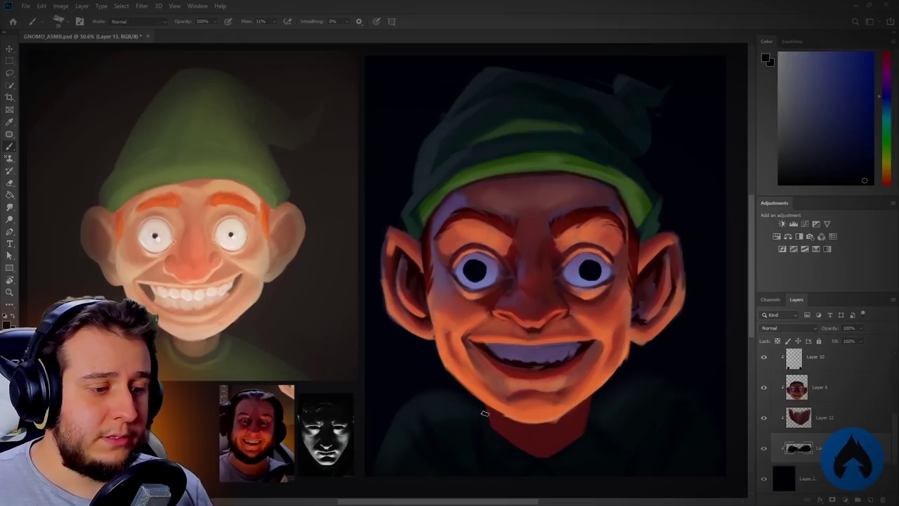
left_click(485, 458, "alt")
left_click(471, 426, "alt")
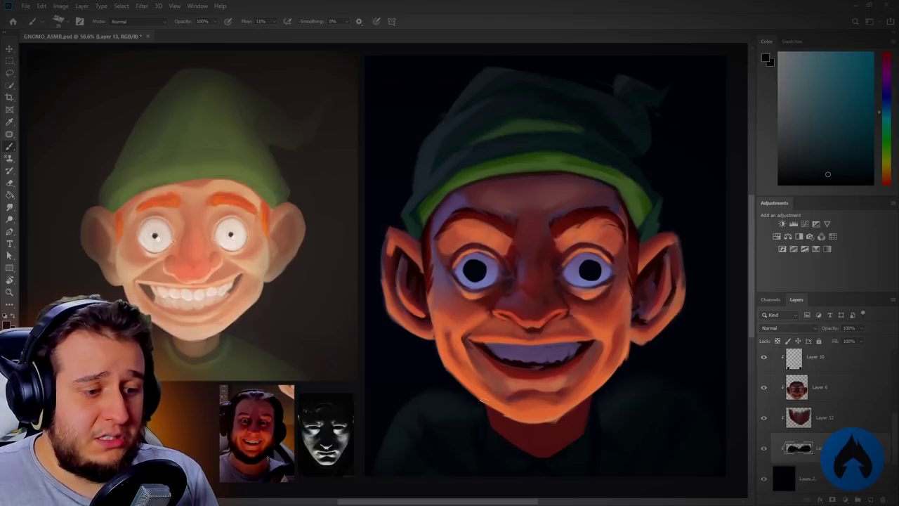
left_click(559, 455, "alt")
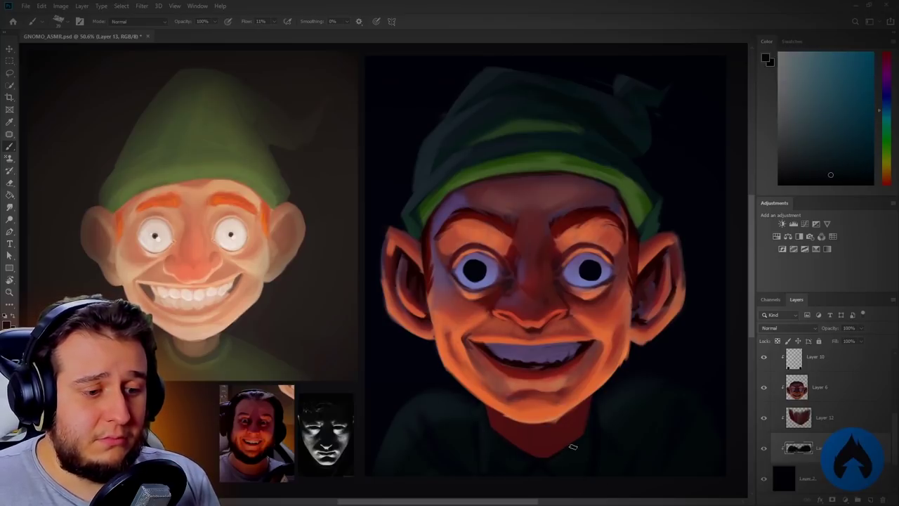
left_click(512, 426, "alt")
left_click(491, 431, "alt")
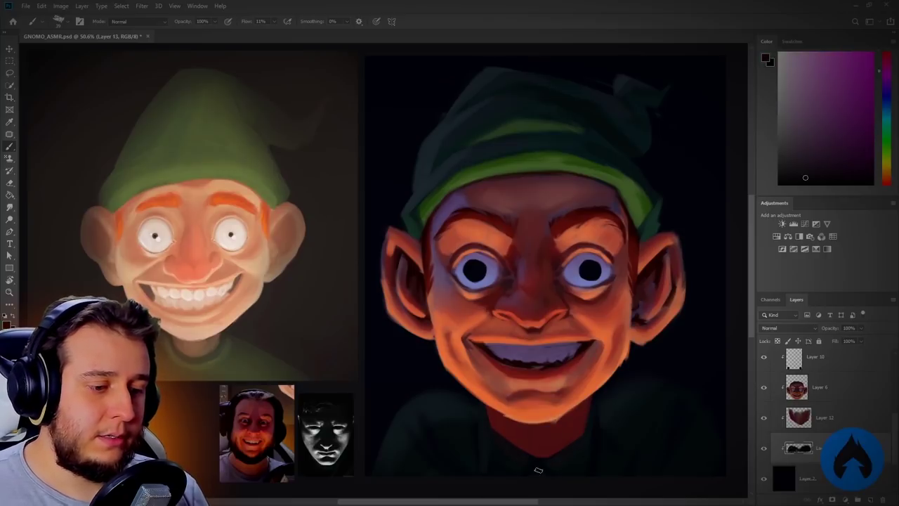
Set the brush flow to 33% and sharpen the jaw and chin edges on Layer 16 with a sampled dark red
left_click(584, 344, "alt")
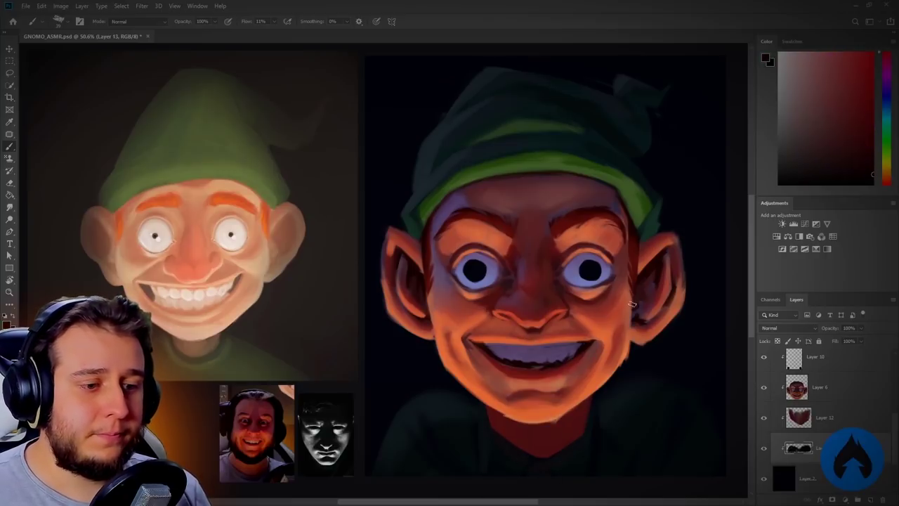
key("shift+3")
key("shift+3")
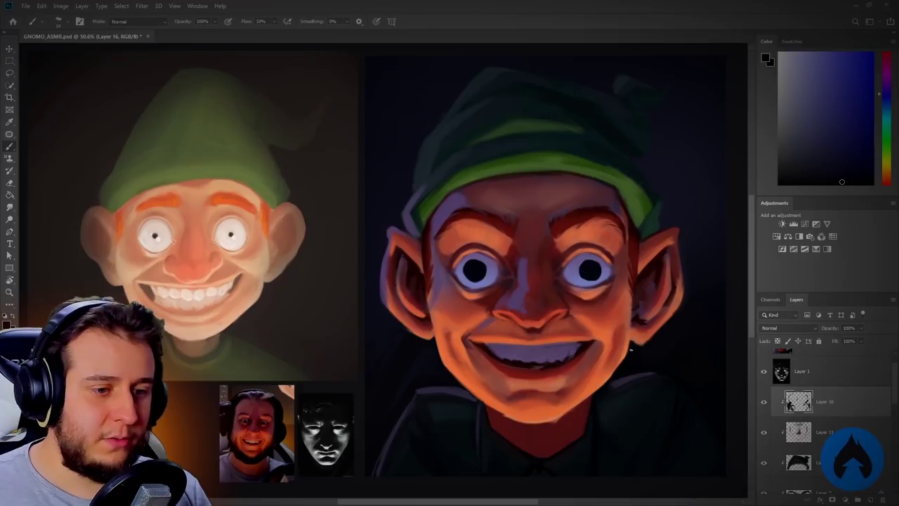
left_click(578, 410, "alt")
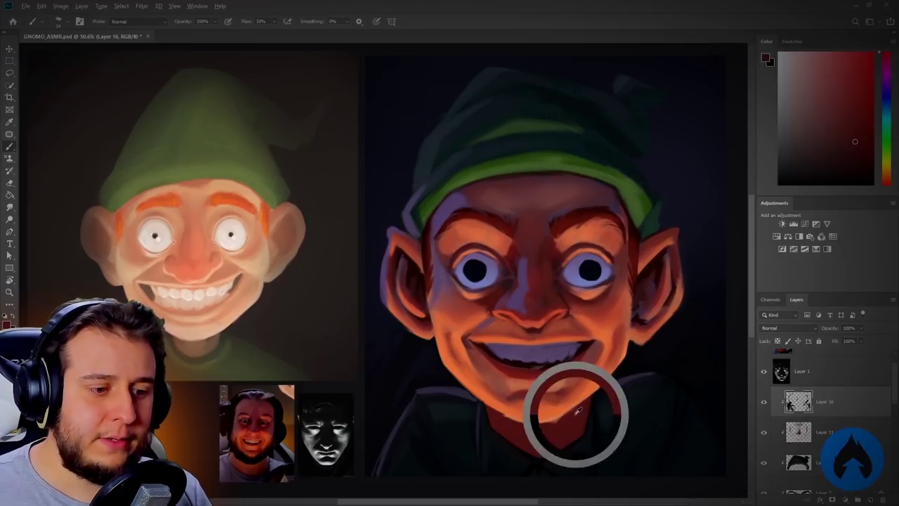
left_click_drag(590, 392, 612, 373)
left_click_drag(498, 413, 552, 420)
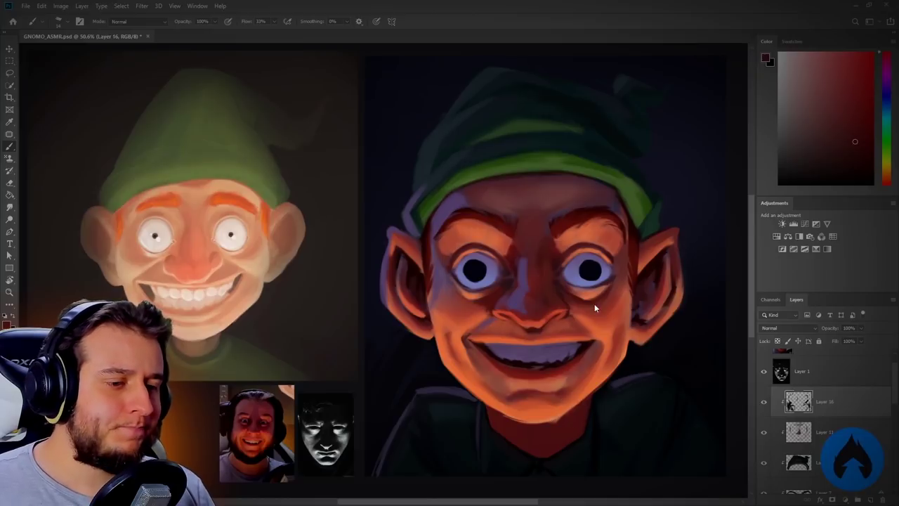
Shade the neck below the chin on Layer 16 with sampled orange and red skin tones at 11% flow
left_click(478, 387, "alt")
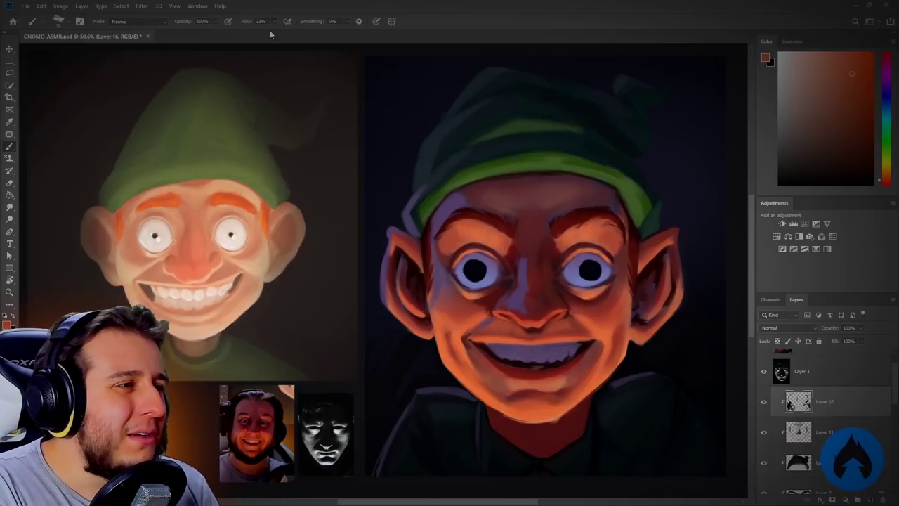
left_click_drag(532, 443, 540, 436)
left_click(539, 436, "alt")
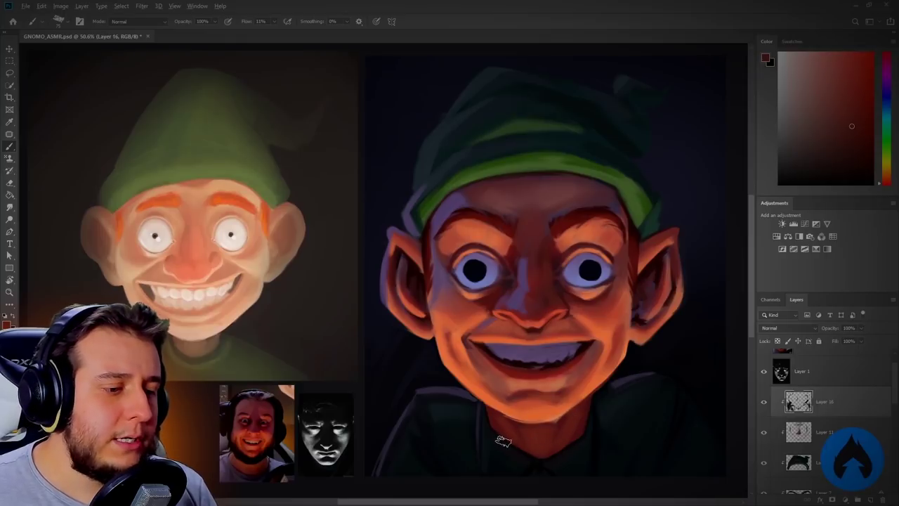
key("x")
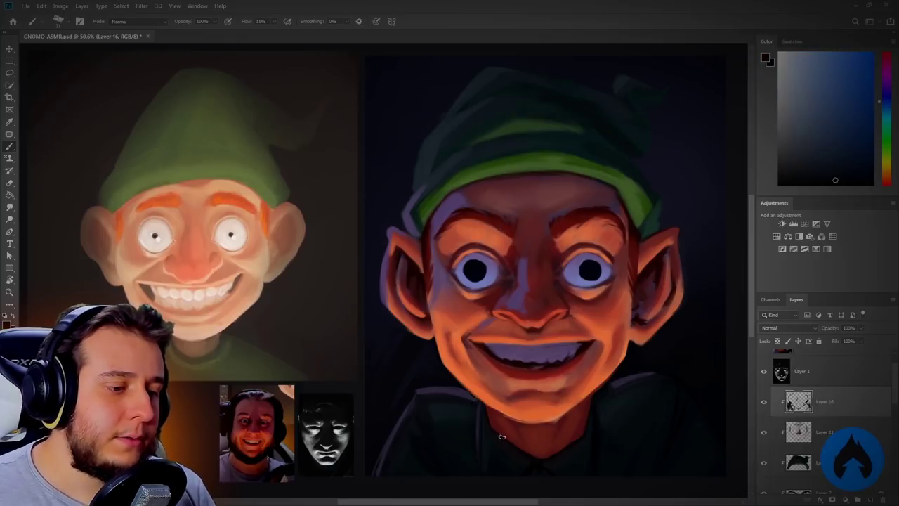
Define the V-shaped neckline on Layer 16 by painting dark sampled shirt colours along both sides of the neck
left_click(506, 448, "alt")
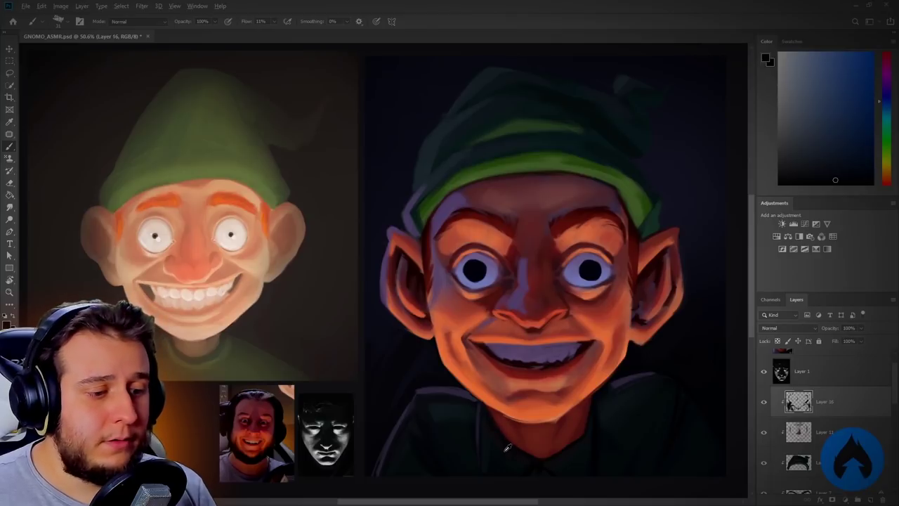
left_click(676, 399, "alt")
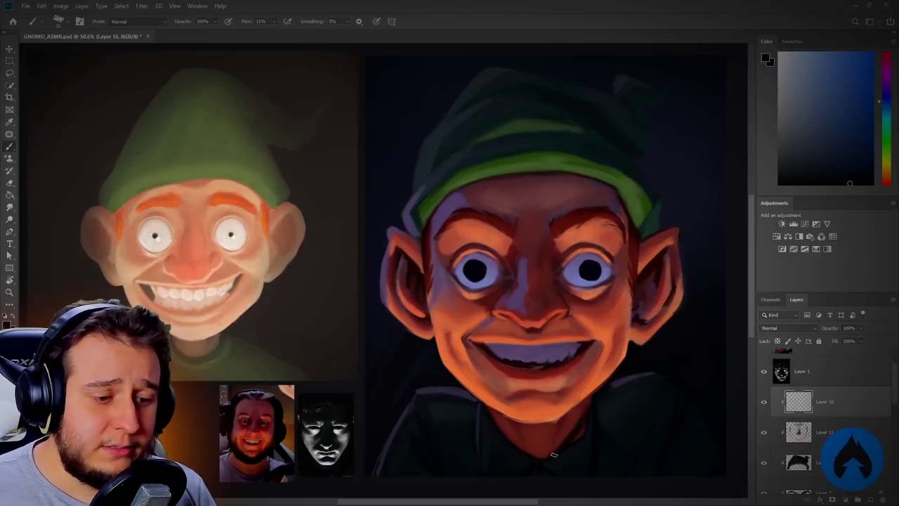
left_click(583, 438, "alt")
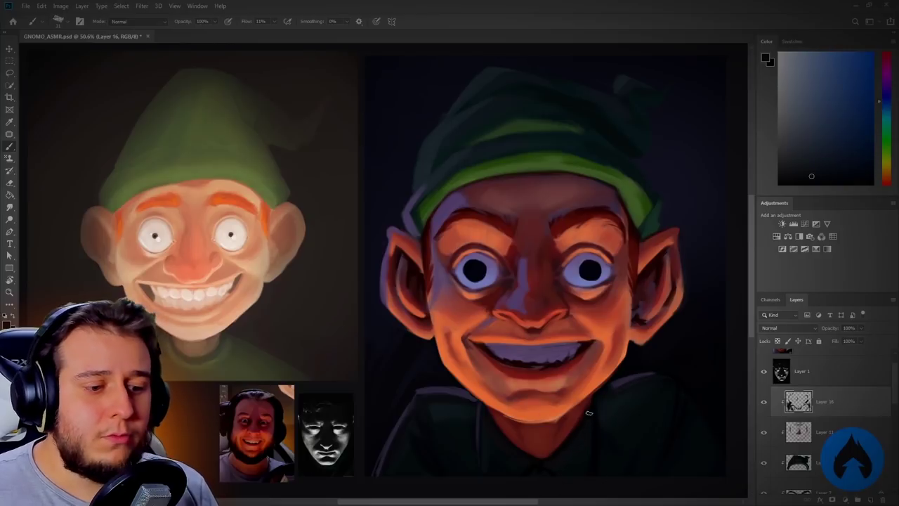
left_click(582, 448, "alt")
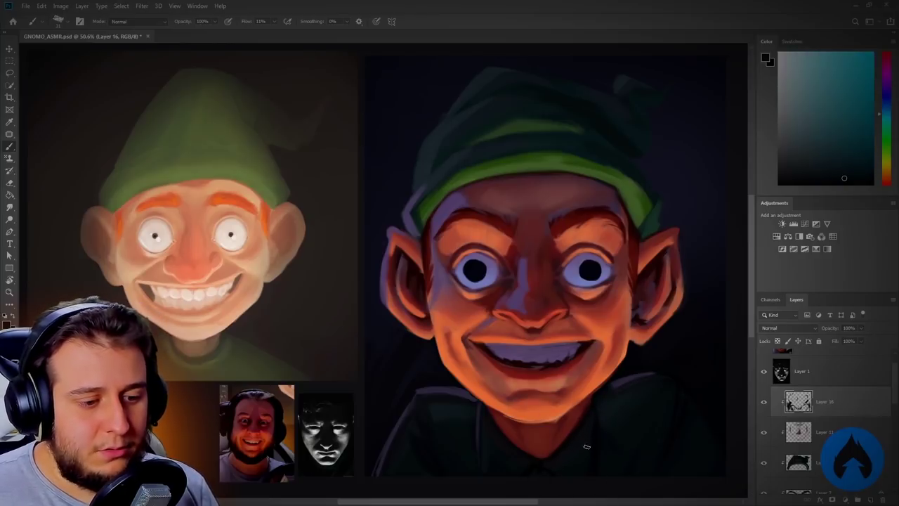
left_click(542, 465, "alt")
left_click(552, 470, "alt")
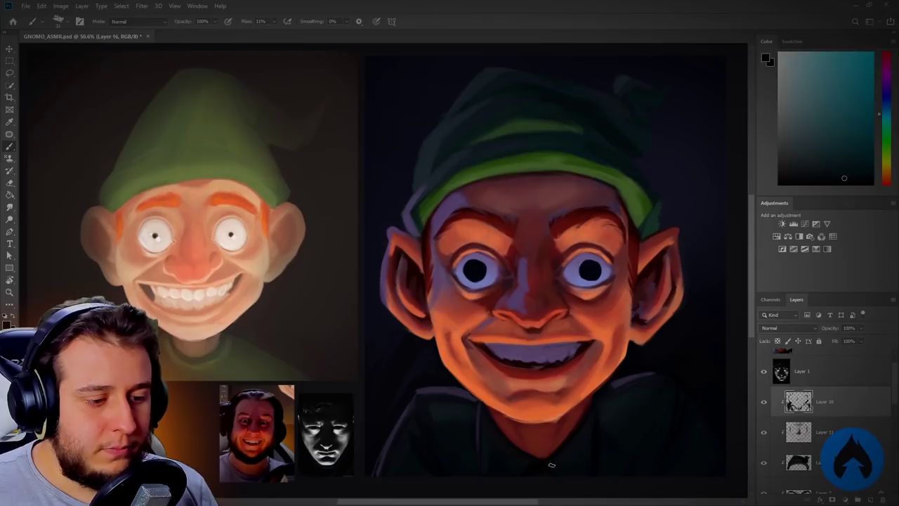
Clean up the point where the collar meets the neck on Layer 16, alternating sampled shirt darks and neck reds
left_click(538, 465, "alt")
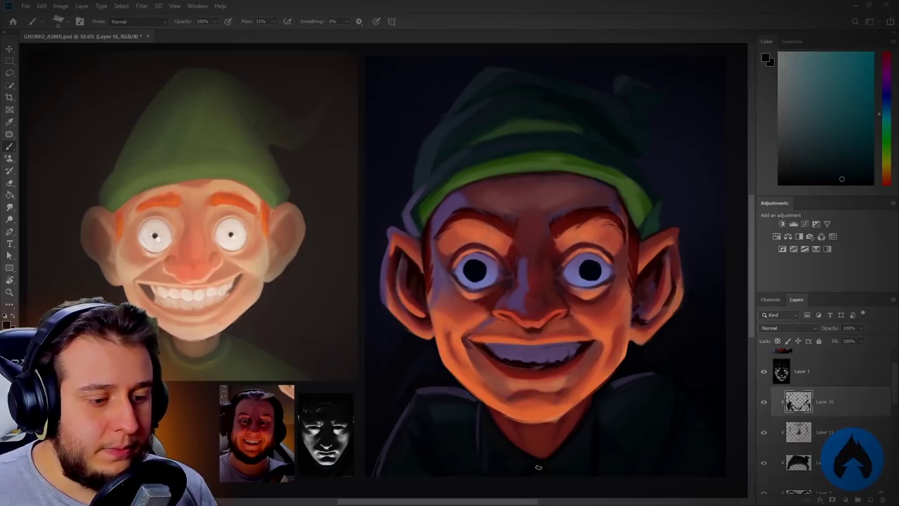
left_click(534, 469, "alt")
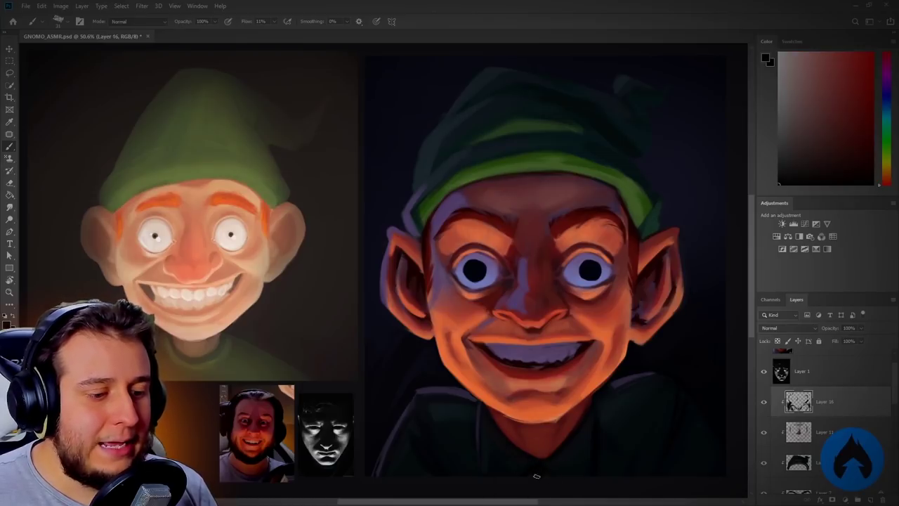
left_click(536, 467, "alt")
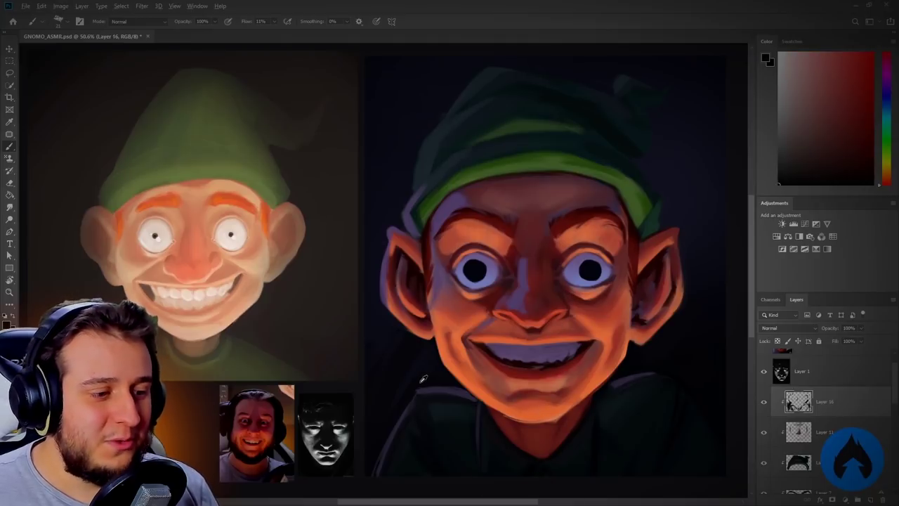
left_click(531, 443, "alt")
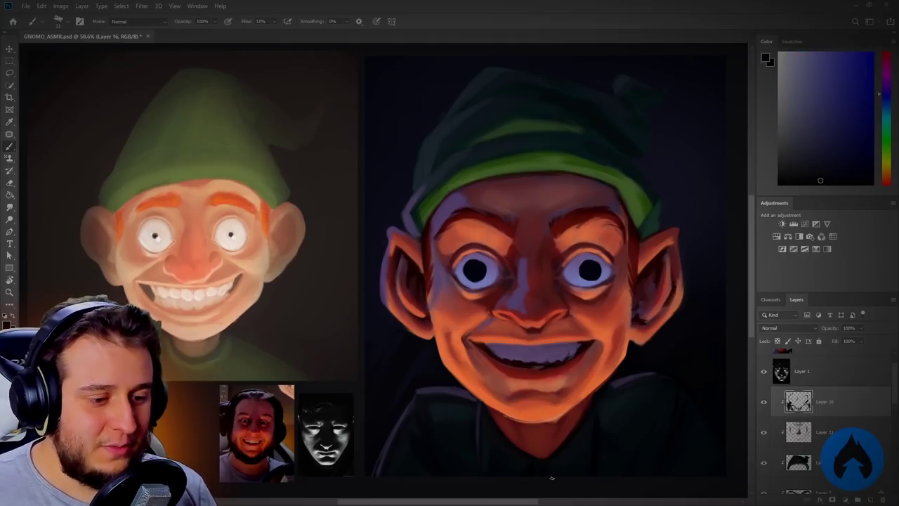
left_click(538, 453, "alt")
left_click(538, 455, "alt")
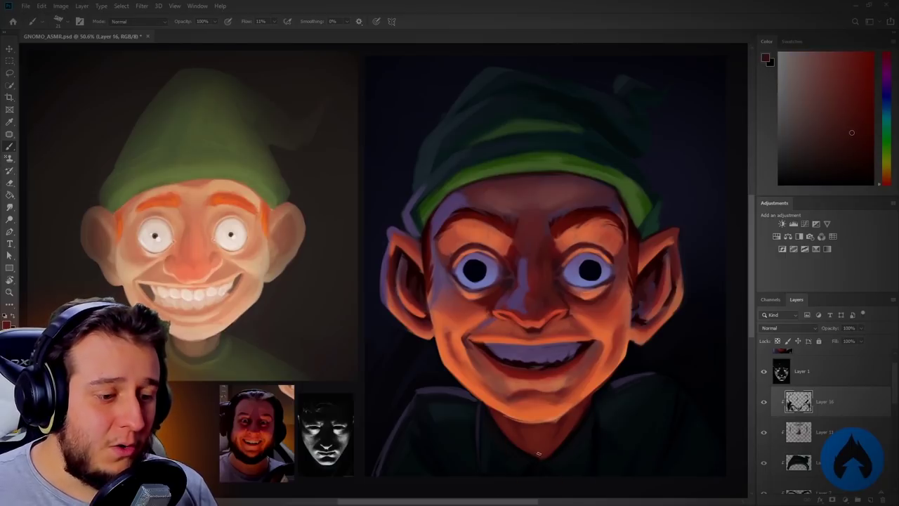
left_click(551, 450, "alt")
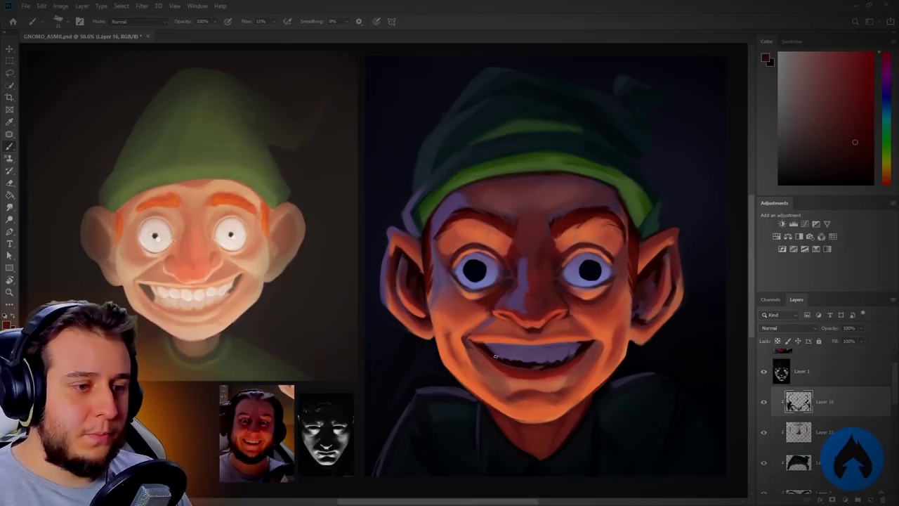
Save the document and touch up the corner of the mouth on Layer 16 with a sampled near-black red
left_click(428, 231, "alt")
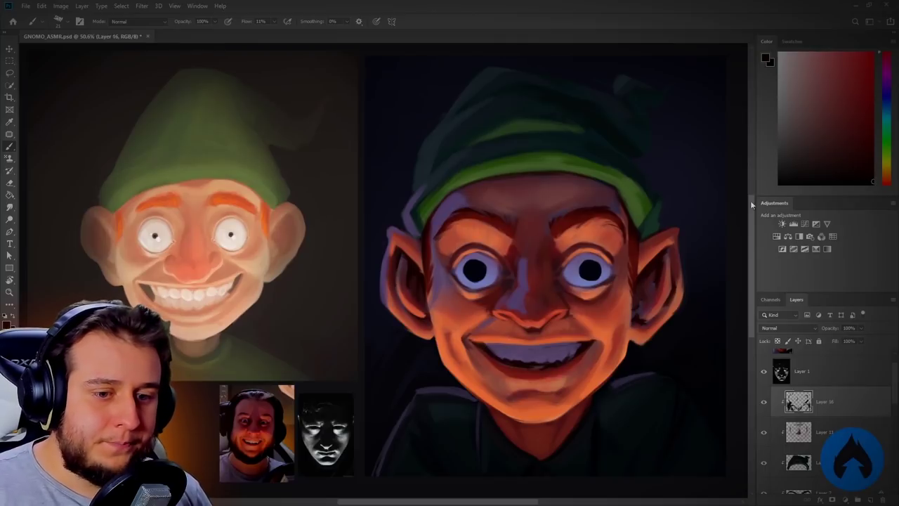
key("ctrl+s")
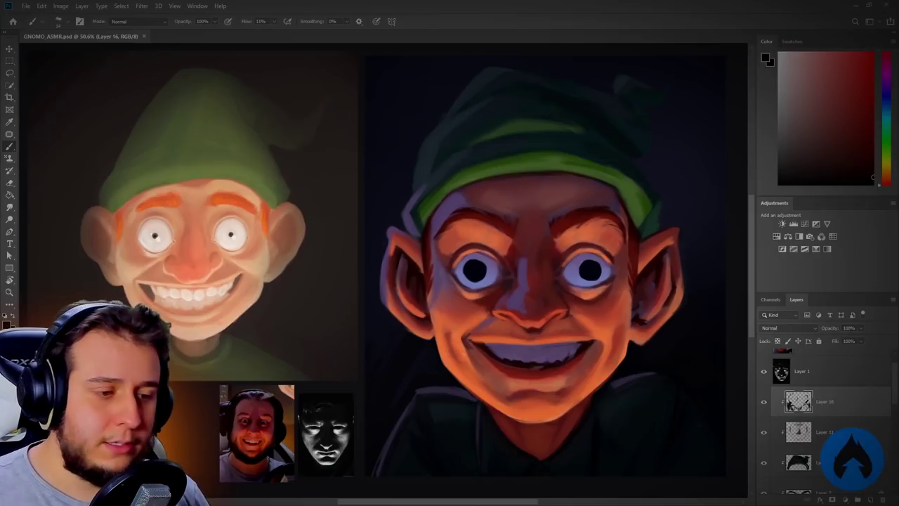
left_click_drag(477, 341, 471, 340)
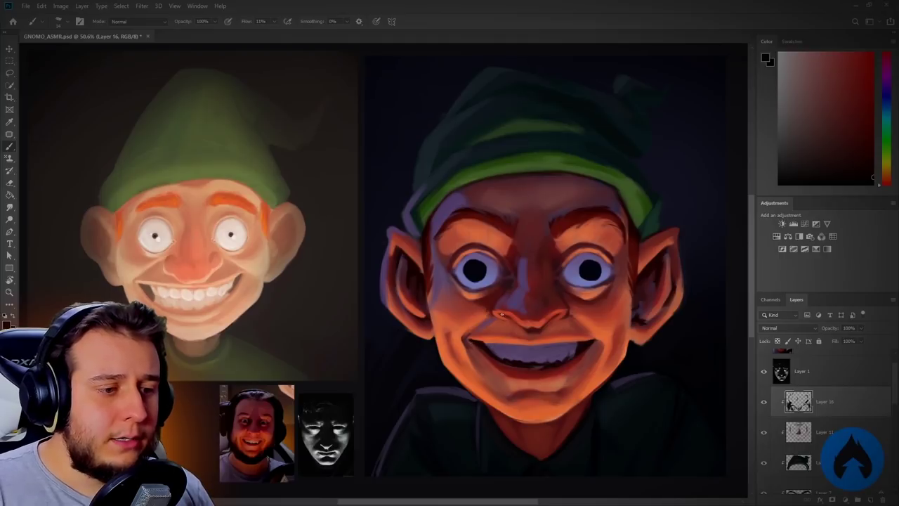
Refine the nose edges and the shadows beside the eyes on Layer 16 with sampled red skin tones at 11% flow
left_click(500, 316, "alt")
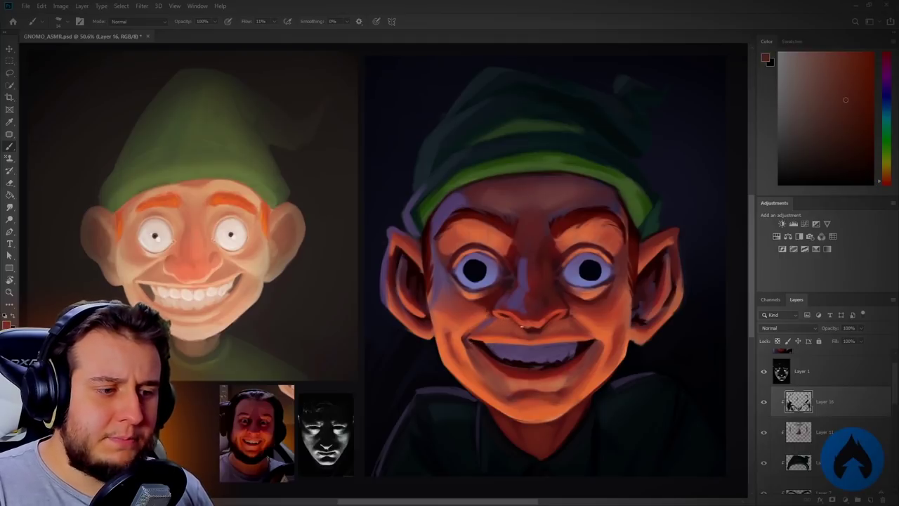
left_click(533, 329, "alt")
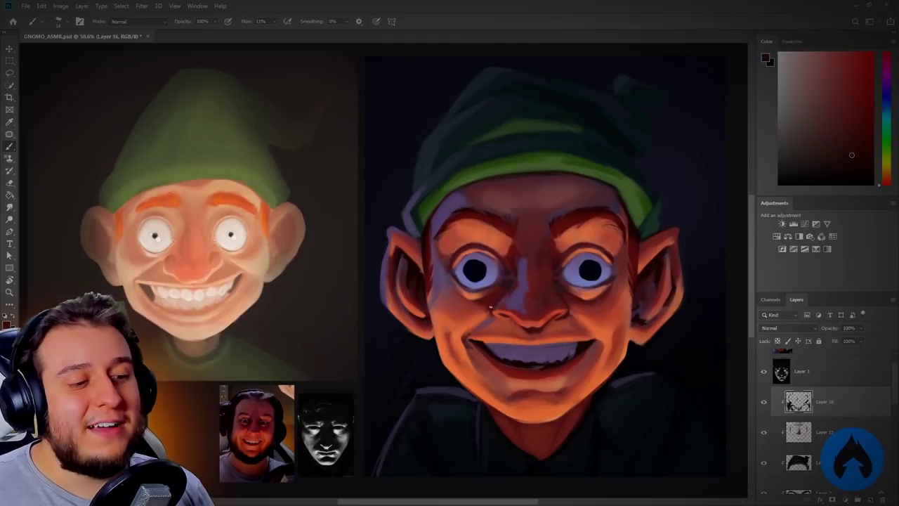
left_click(500, 291, "alt")
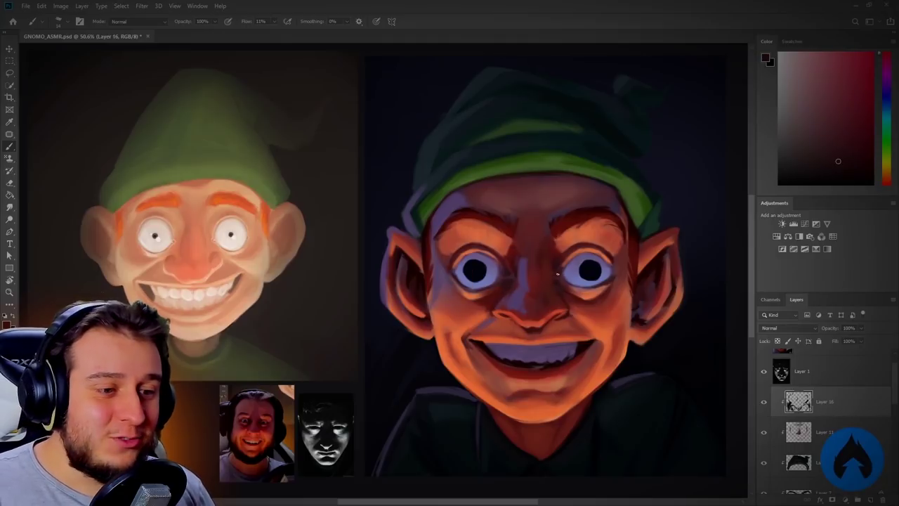
left_click(580, 260, "alt")
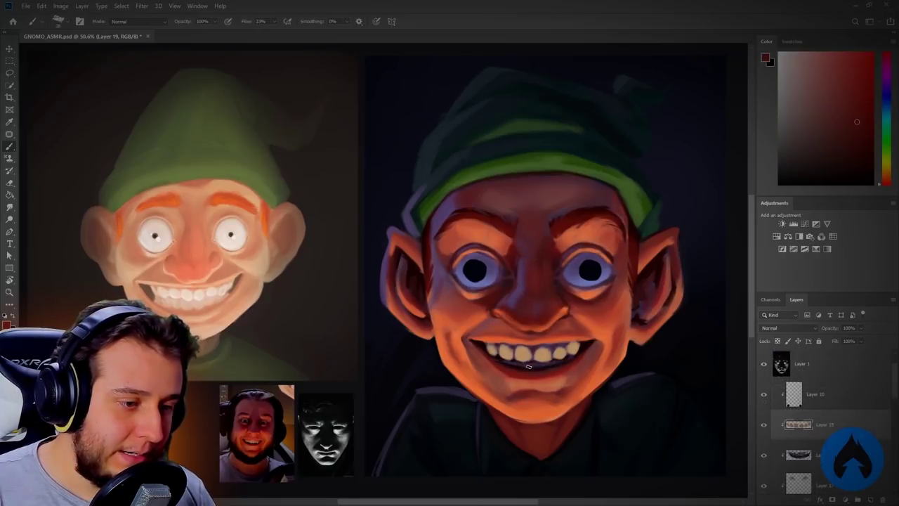
Refine the edges of the teeth against both lips on Layer 19 with sampled dark reds and orange
left_click(525, 363, "alt")
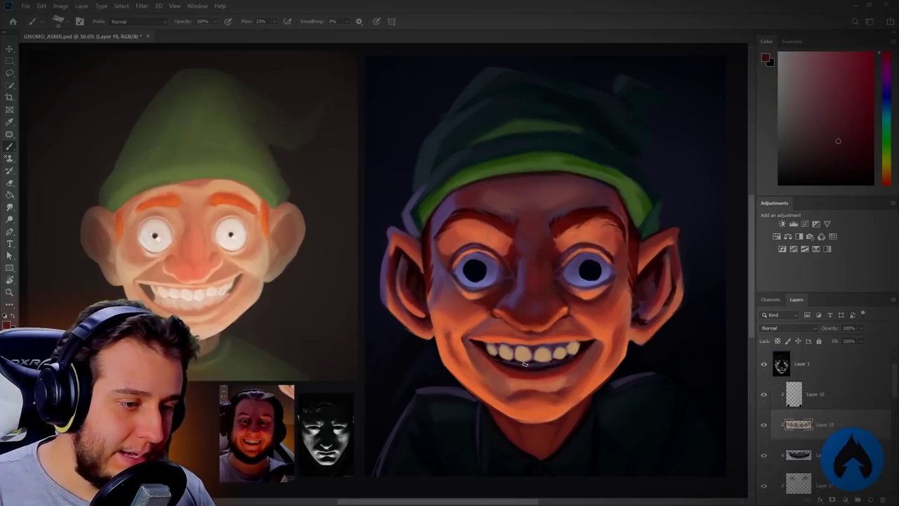
left_click_drag(535, 365, 536, 367)
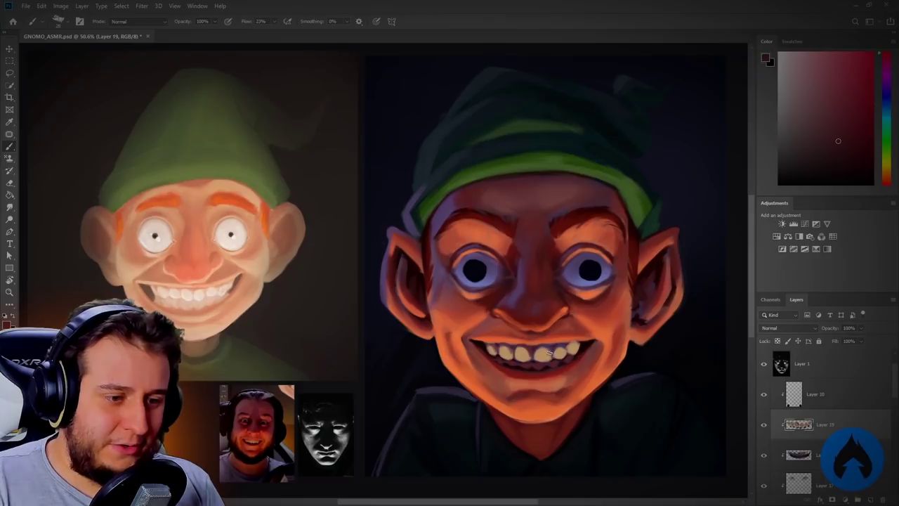
key("r")
mouse_move(571, 347)
left_mouse_down()
mouse_move(534, 401)
mouse_move(431, 447)
mouse_move(312, 426)
mouse_move(275, 406)
left_mouse_up()
left_click_drag(357, 414, 466, 286)
key("e")
key("b")
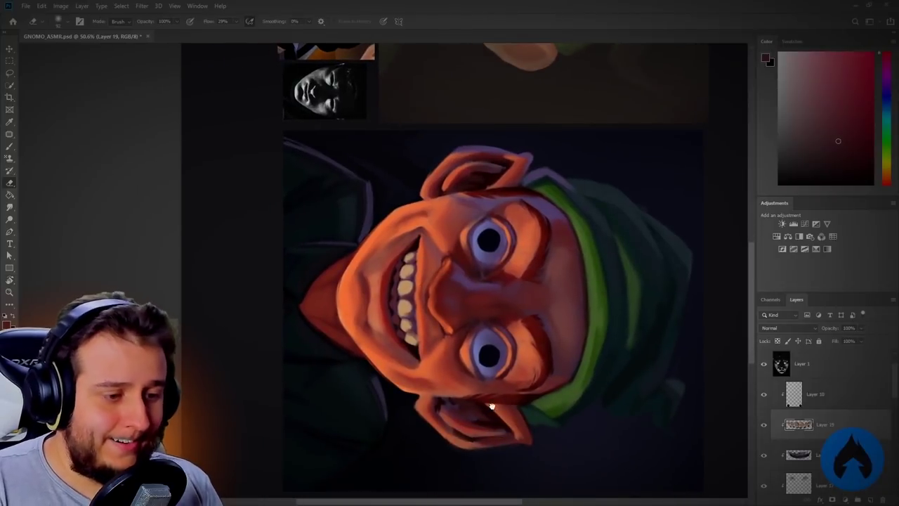
key("b")
left_click(426, 268, "alt")
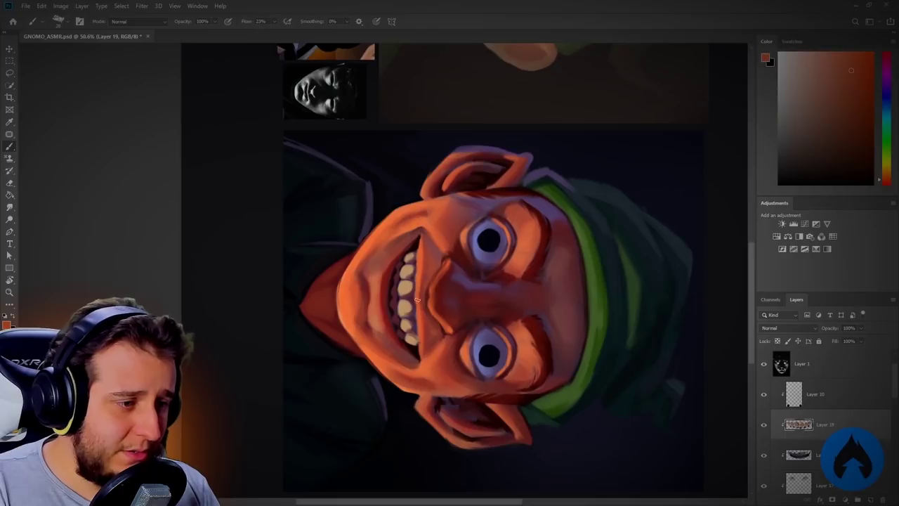
left_click(438, 288, "alt")
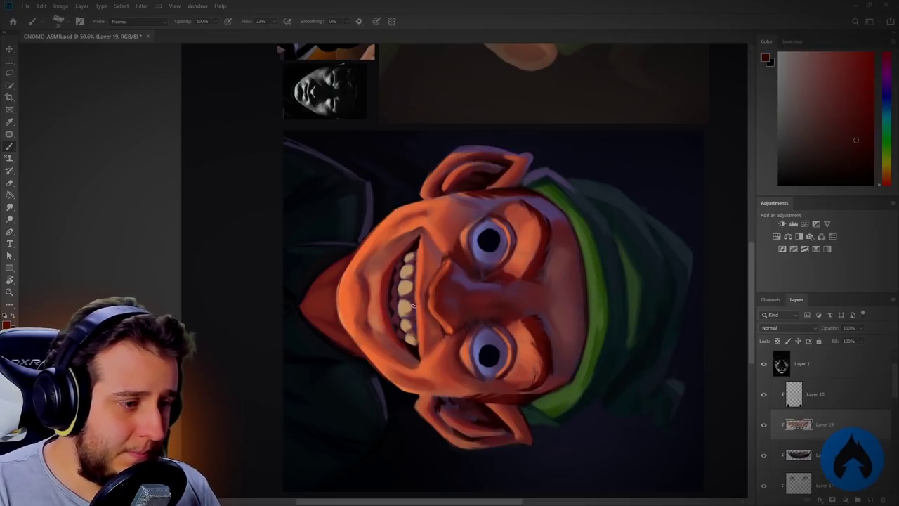
key("r")
left_click_drag(416, 341, 483, 374)
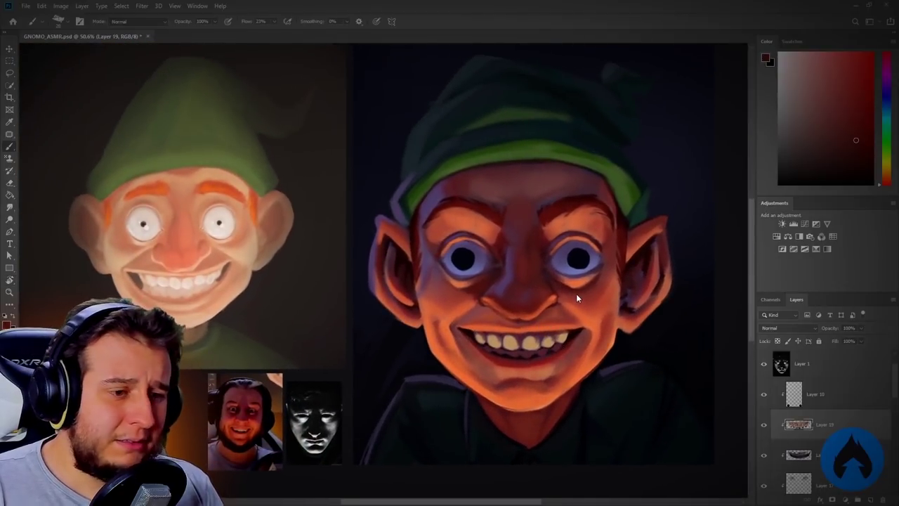
Reshape the front teeth on Layer 19 with sampled tooth browns and reddish orange, using a smaller brush
left_click(516, 335, "alt")
left_click(518, 339, "alt")
left_click(513, 341, "alt")
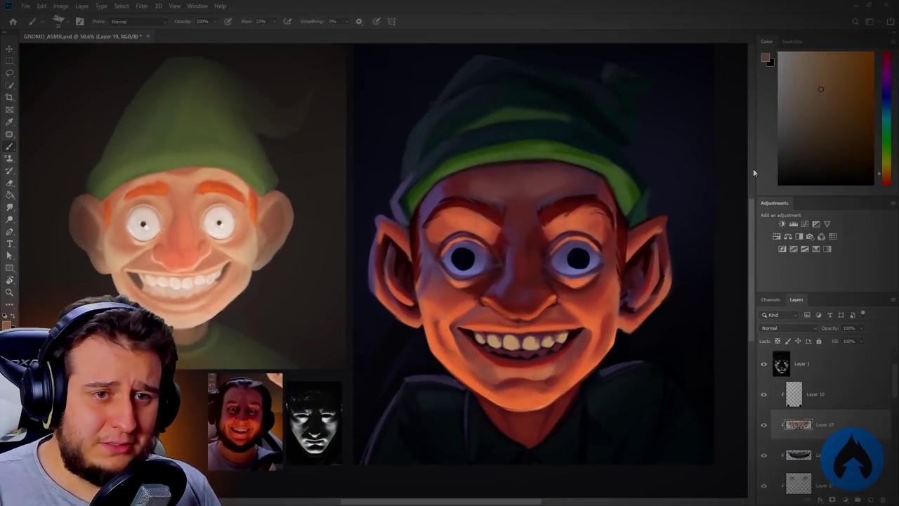
left_click_drag(880, 171, 880, 180)
key("[")
key("[")
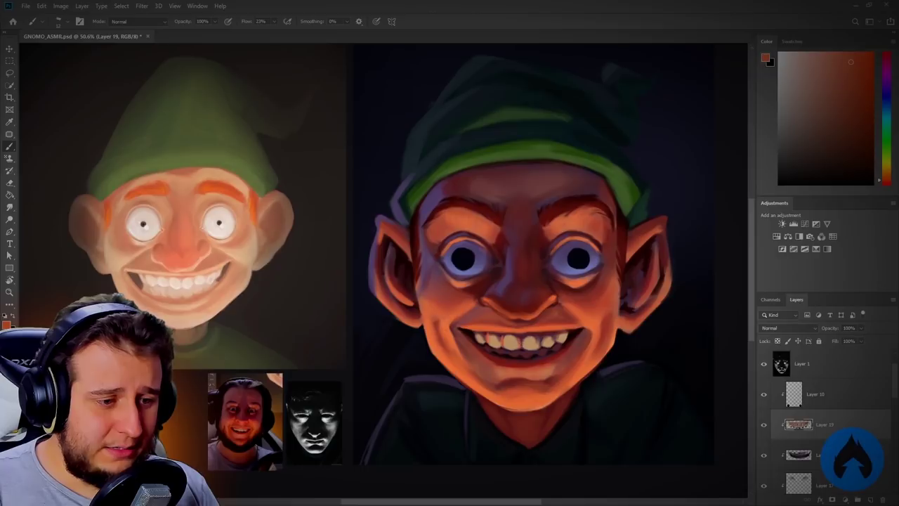
left_click(527, 341, "alt")
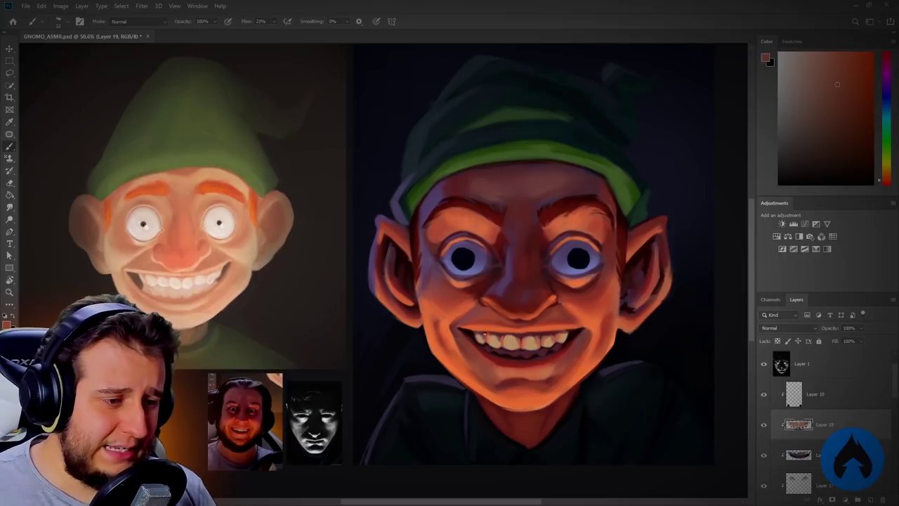
Darken the left mouth corner and the gaps below the front teeth on Layer 19 with sampled near-black reds
left_click(496, 340, "alt")
left_click(472, 330, "alt")
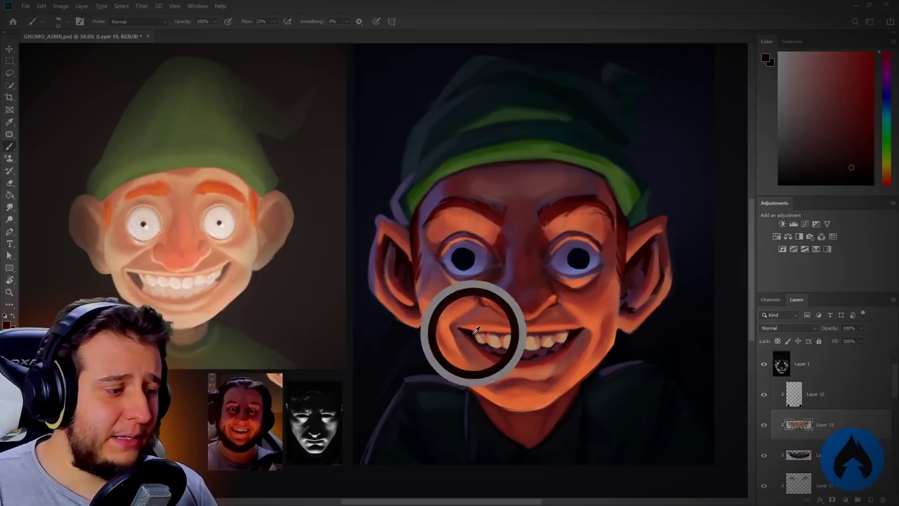
left_click_drag(477, 340, 501, 347)
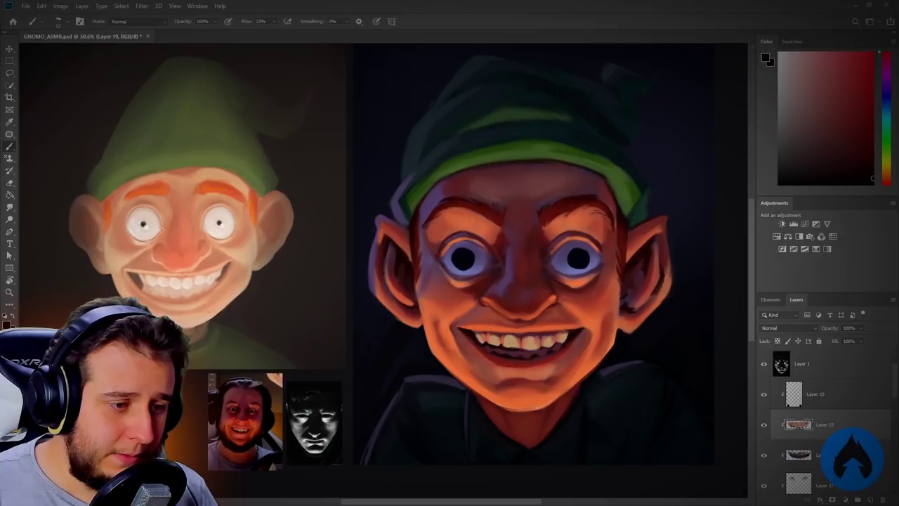
key("ctrl+z")
left_click(511, 347, "alt")
mouse_move(515, 348)
left_mouse_down()
mouse_move(504, 347)
mouse_move(522, 349)
left_mouse_up()
left_click(504, 347, "alt")
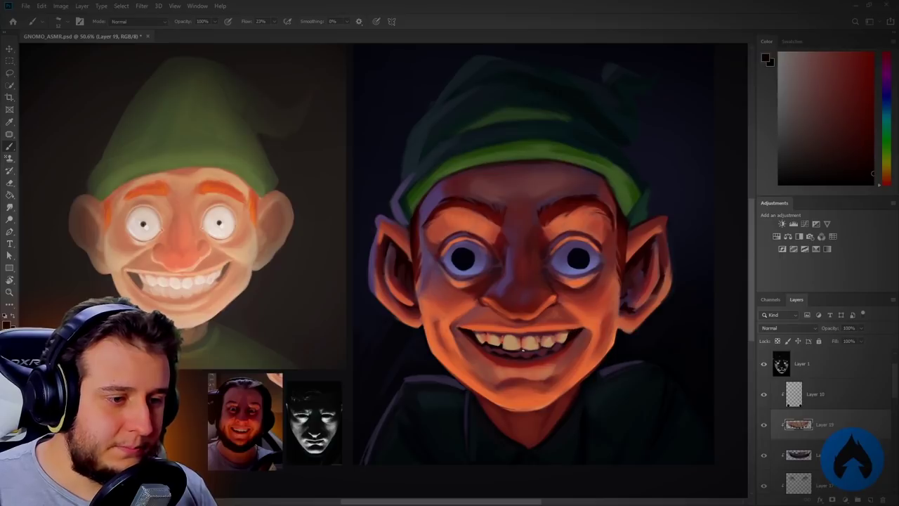
Define the remaining teeth towards the mouth corner on Layer 19, alternating a sampled tooth brown and near-black
left_click(536, 340, "alt")
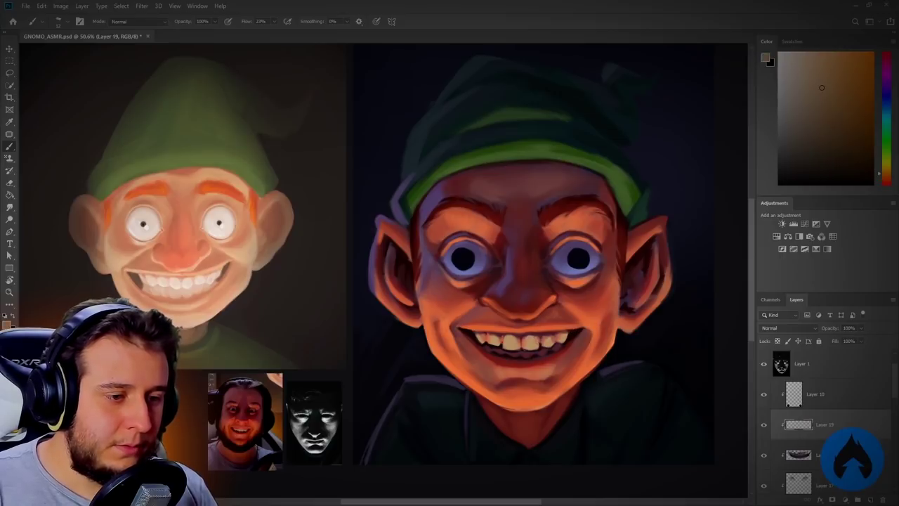
left_click(563, 333, "alt")
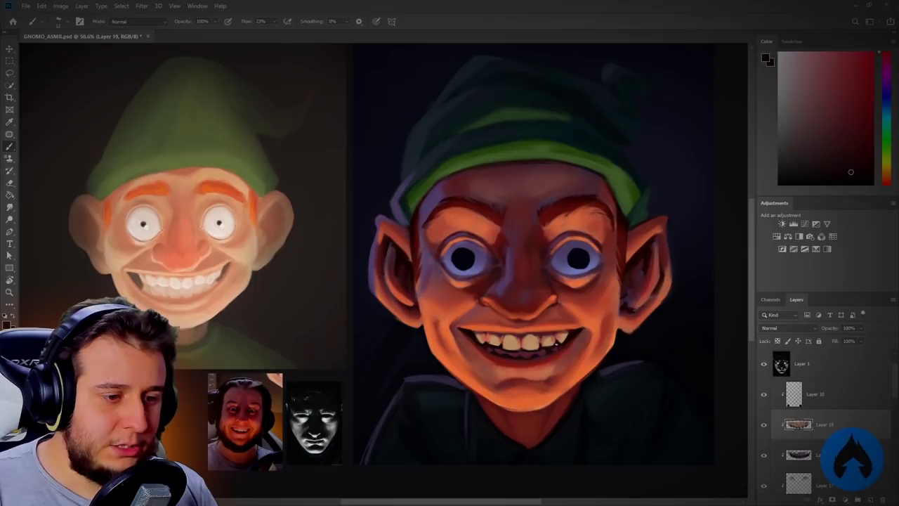
key("r")
mouse_move(517, 395)
left_mouse_down()
mouse_move(482, 459)
mouse_move(310, 375)
left_mouse_up()
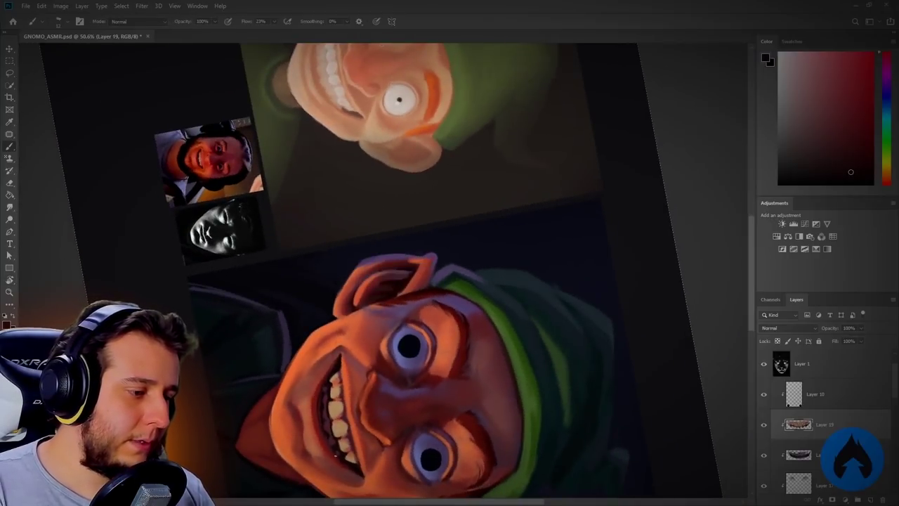
left_click(345, 460, "alt")
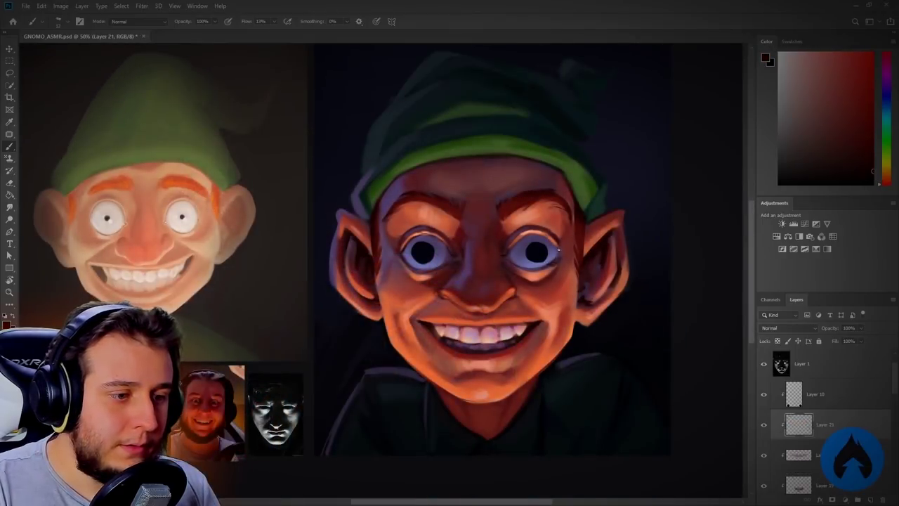
Add a new layer and paint soft reflections over the lower part of both eyes with a sampled pale pink
left_click(487, 340, "alt")
key("r")
left_click_drag(487, 340, 477, 420)
left_click(872, 498)
left_click_drag(541, 437, 415, 485)
key("b")
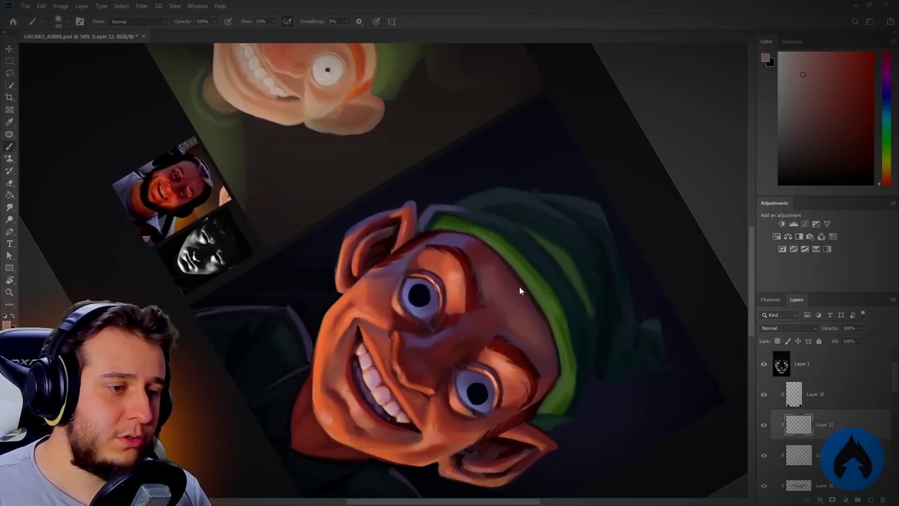
left_click_drag(423, 314, 417, 312)
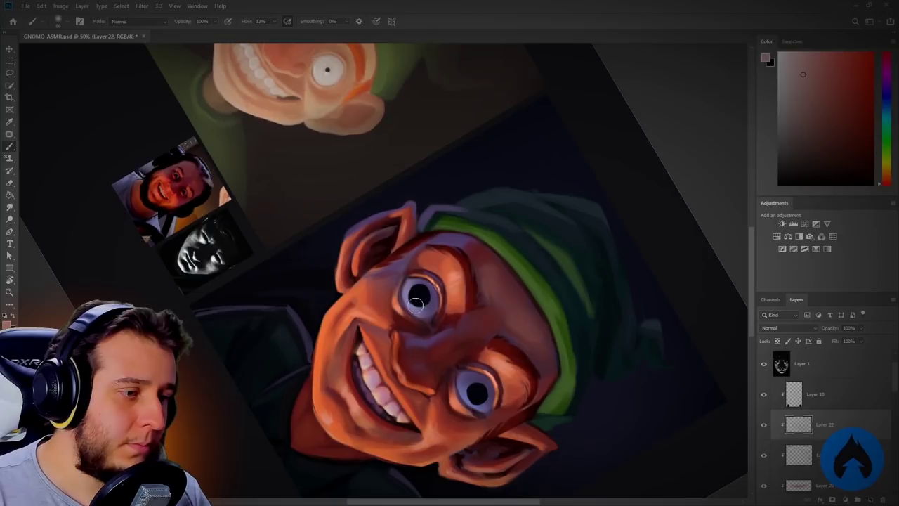
left_click_drag(475, 405, 597, 265)
Touch up the eye reflections on Layer 22 with the eraser and brush, and save the document
key("r")
key("e")
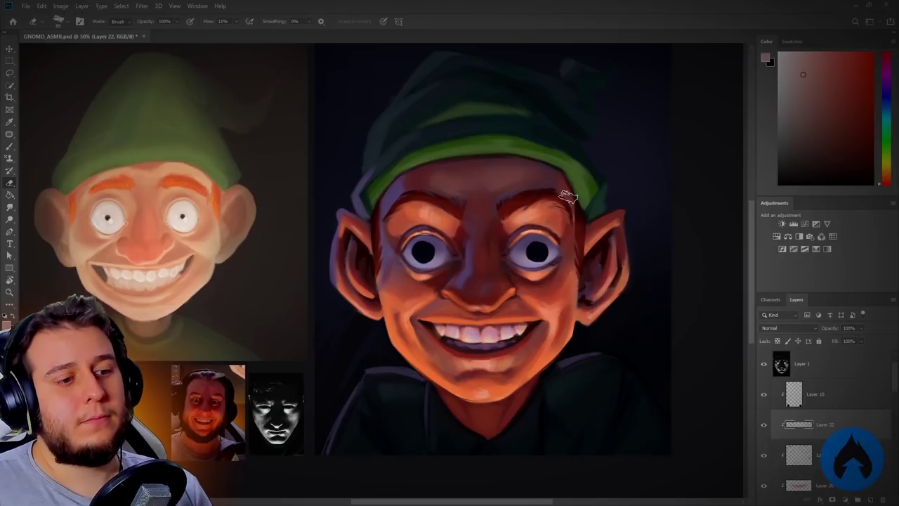
key("b")
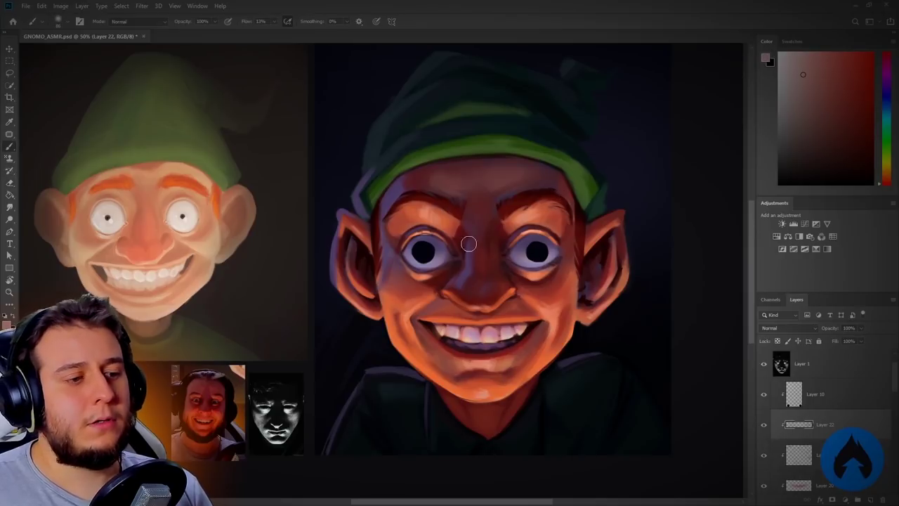
key("e")
key("b")
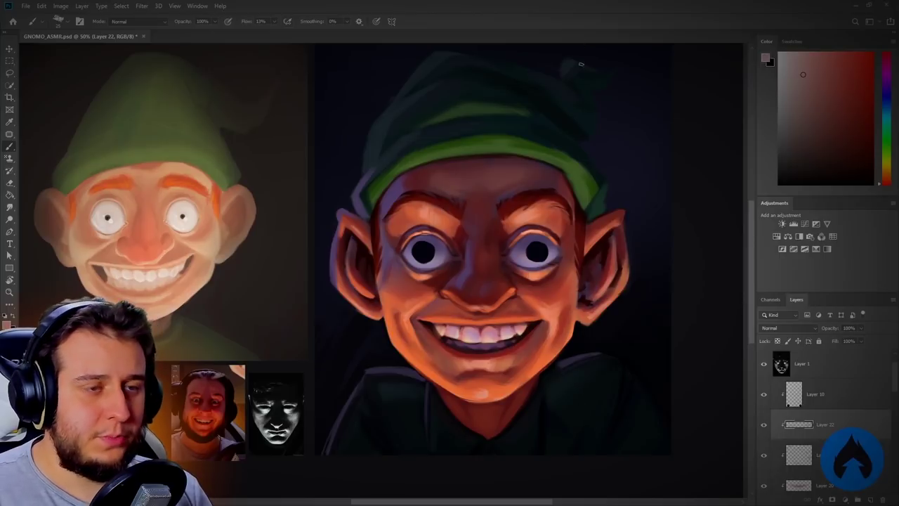
key("ctrl+minus")
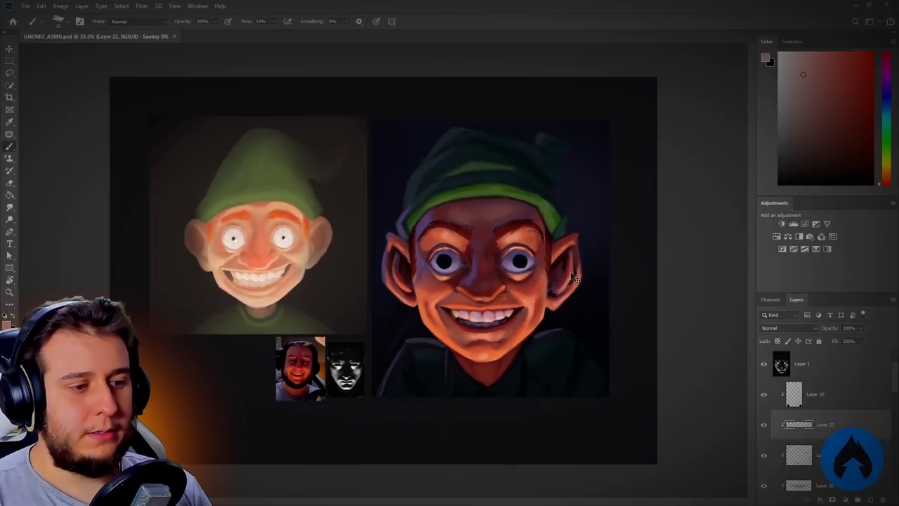
Select Layer 18 and deepen the corner of the mouth with a sampled near-black red
key("ctrl+plus")
key("r")
left_click_drag(604, 388, 604, 392)
key("b")
left_click(513, 348, "ctrl")
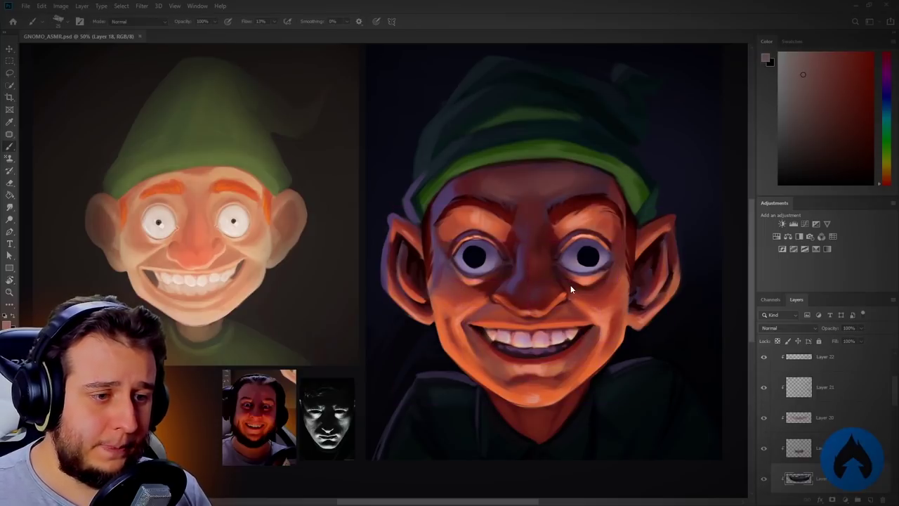
left_click(430, 333, "alt")
left_click(417, 261, "alt")
left_click(417, 250, "alt")
left_click_drag(874, 177, 873, 178)
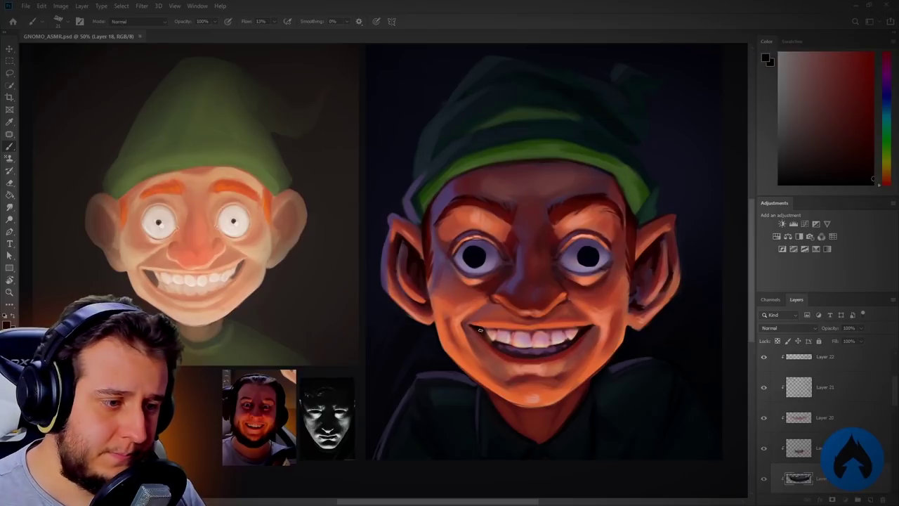
Sharpen the separations between the teeth on Layer 22 with near-black and a sampled dark purple
left_click(818, 390)
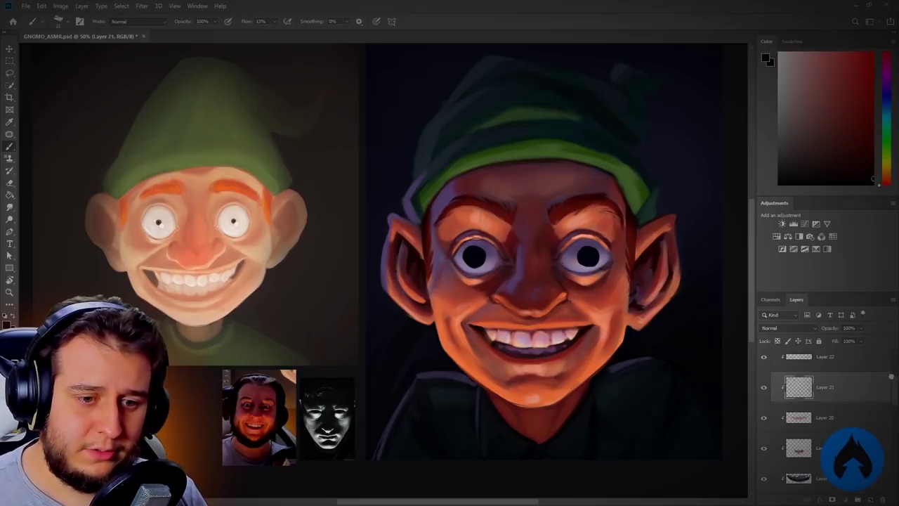
scroll(897, 387, "up", 1)
left_click(825, 407)
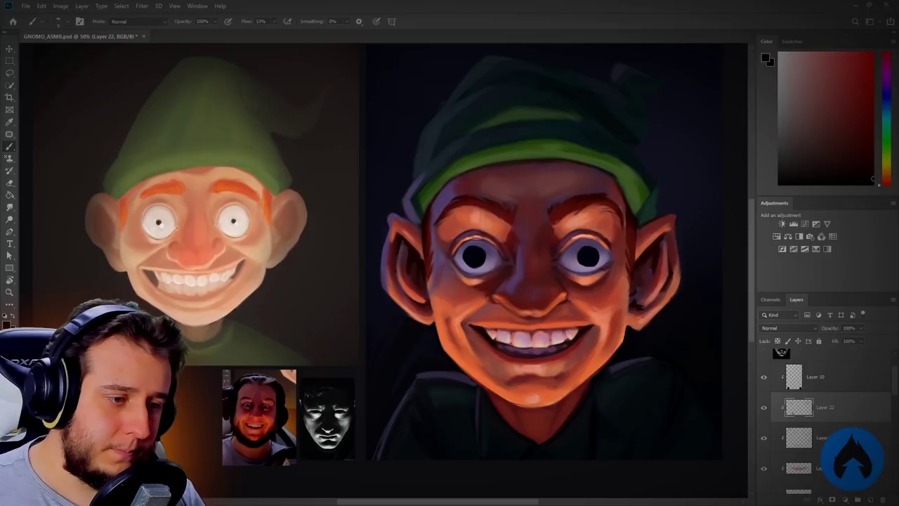
key("r")
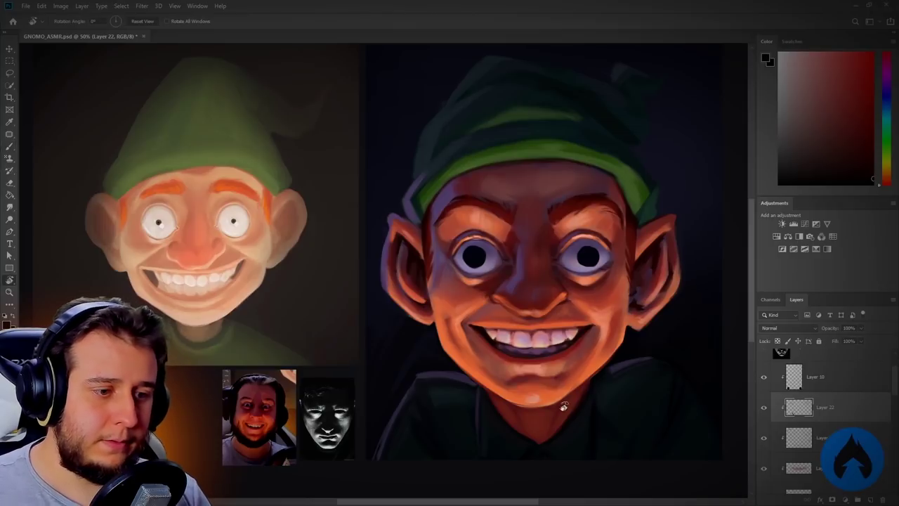
left_click_drag(560, 401, 387, 490)
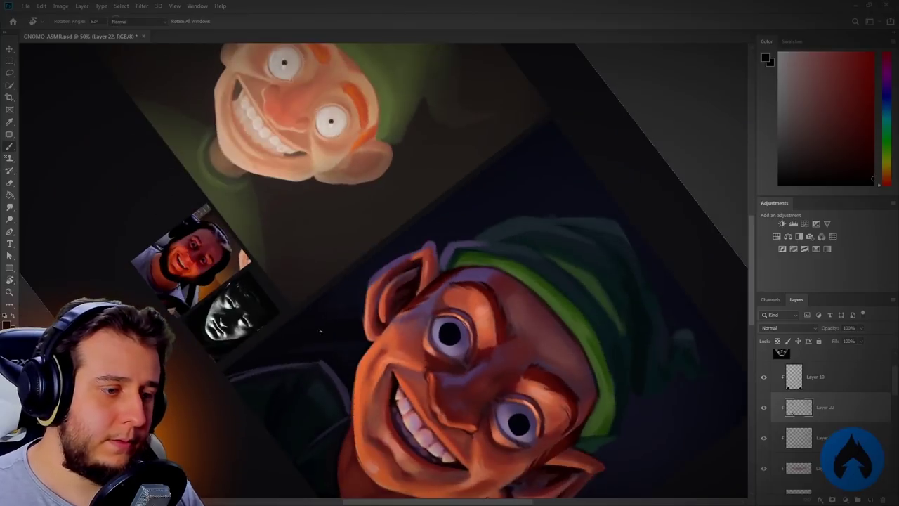
left_click(409, 428, "alt")
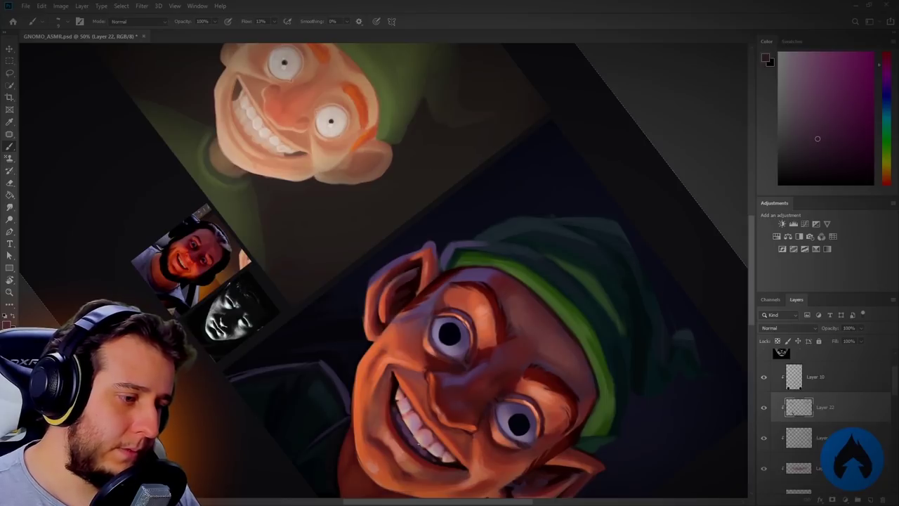
key("r")
mouse_move(437, 459)
left_mouse_down()
mouse_move(578, 320)
mouse_move(572, 341)
left_mouse_up()
left_click(572, 331, "alt")
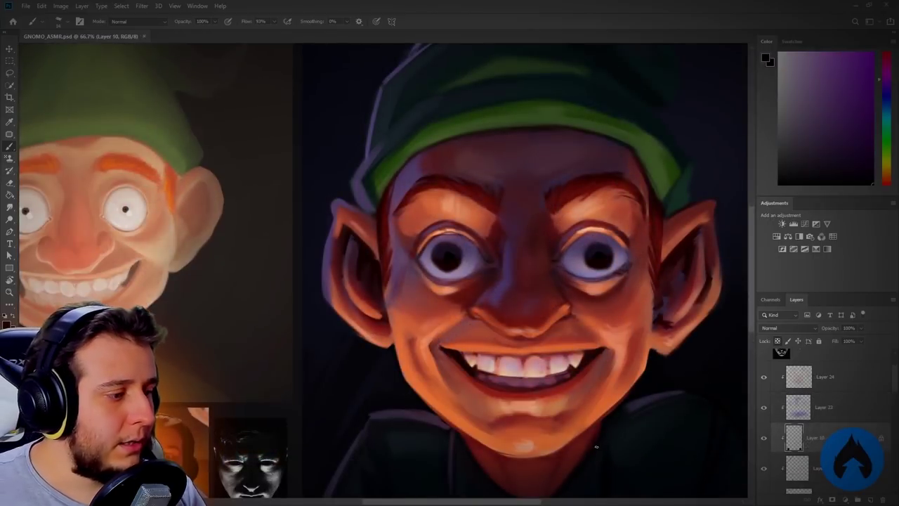
Add a new layer, paint small pale warm highlight dots in both pupils, and save the document
left_click(540, 372, "alt")
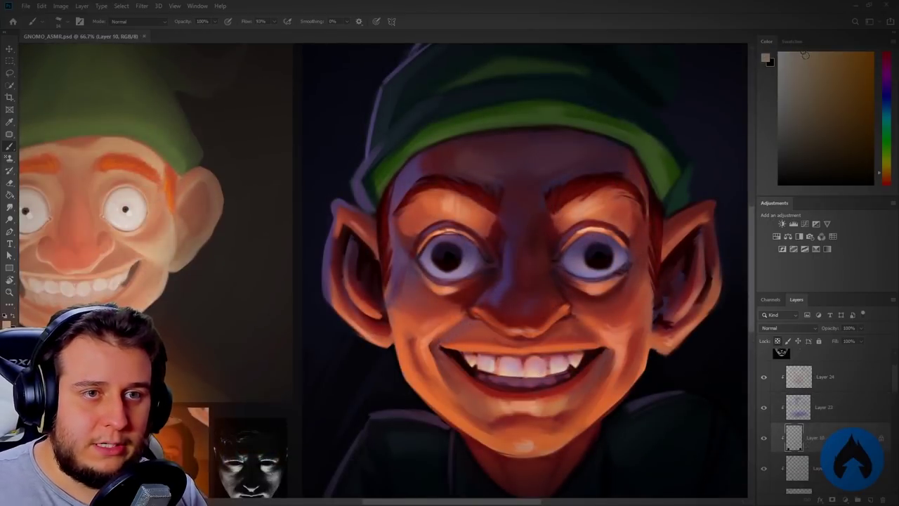
left_click(870, 496)
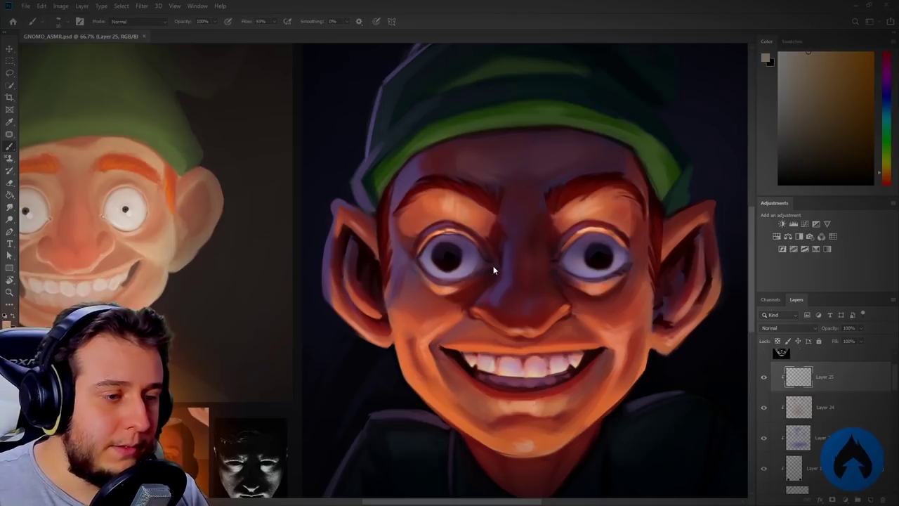
left_click(456, 266)
key("ctrl+z")
left_click(450, 260)
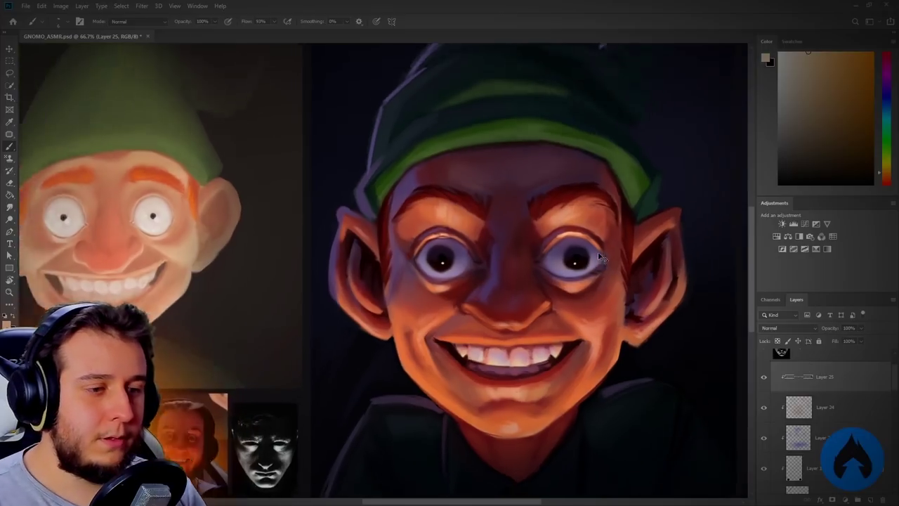
key("ctrl+minus")
key("ctrl+minus")
key("ctrl+s")
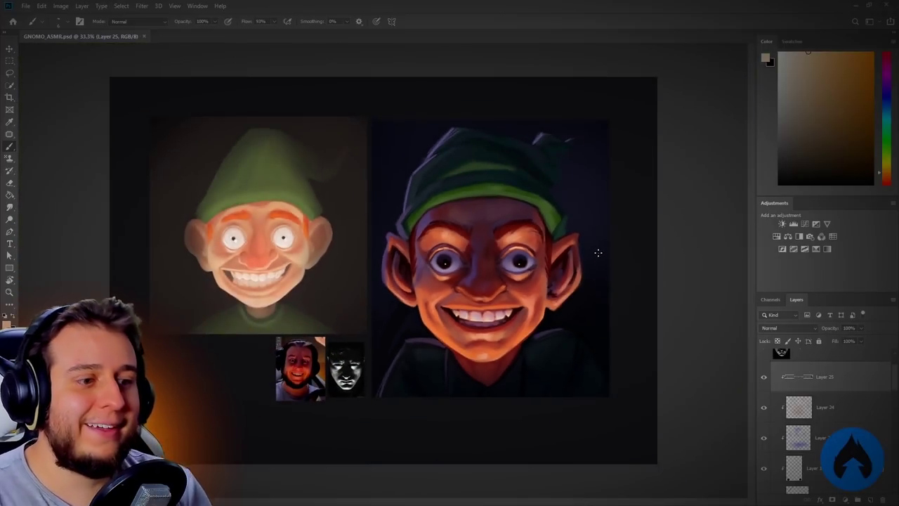
key("ctrl+plus")
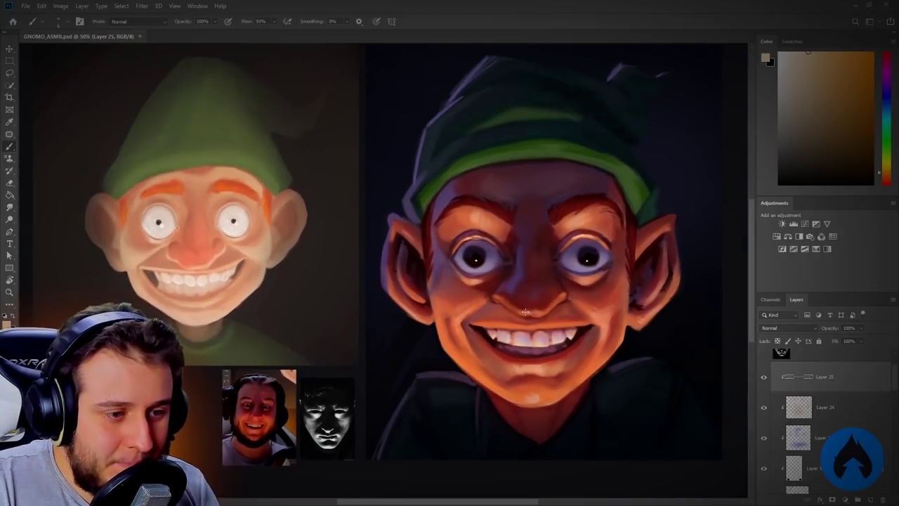
Paint a small pale warm highlight on the tip of the nose, redoing it with a textured brush at 56% flow
left_click(527, 311)
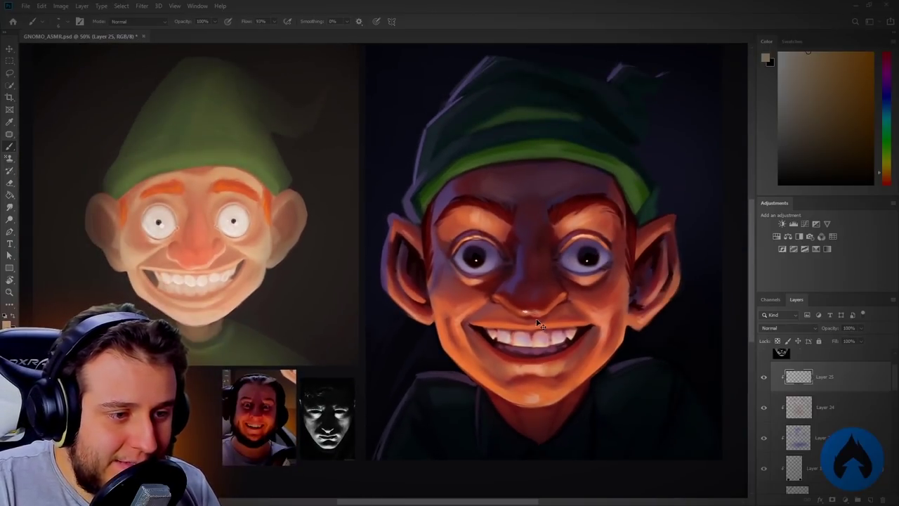
key("ctrl+z")
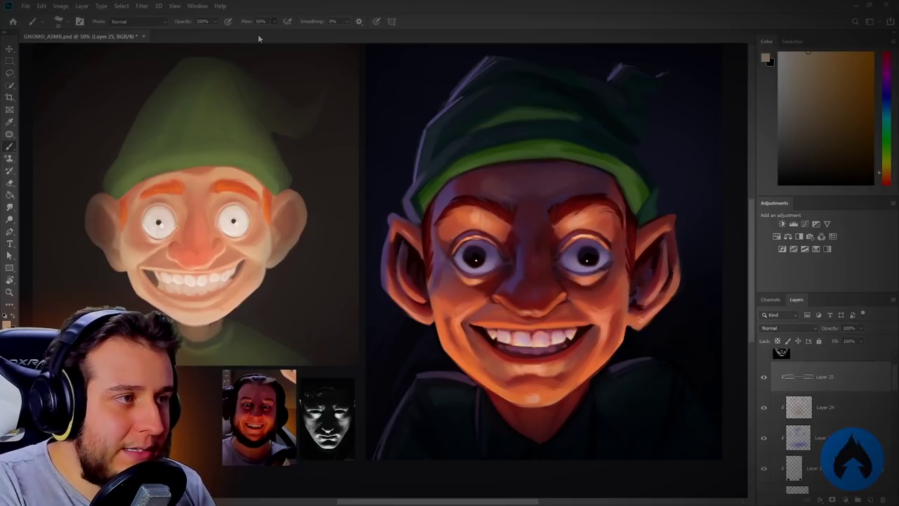
left_click_drag(524, 311, 537, 311)
Add small pale warm highlights on the lower lip and the chin on Layer 25
key("r")
mouse_move(528, 400)
left_mouse_down()
mouse_move(476, 441)
mouse_move(373, 464)
left_mouse_up()
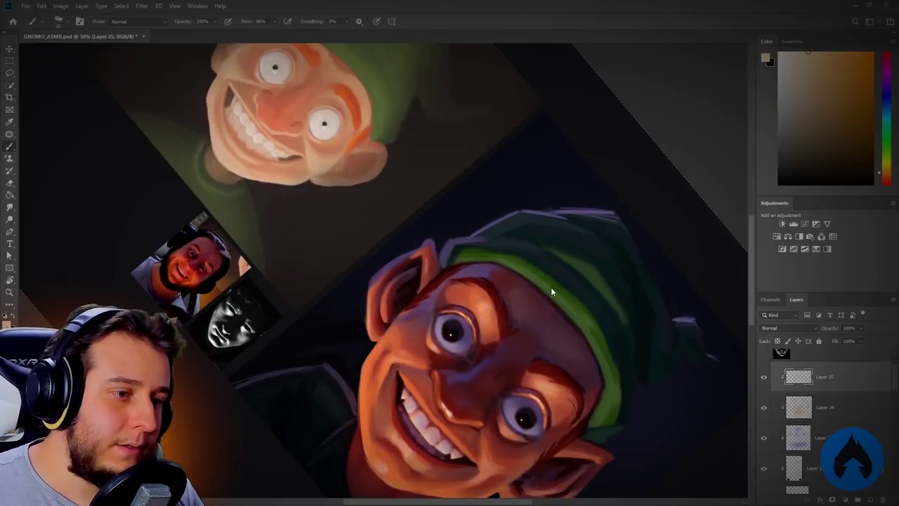
left_click(415, 422)
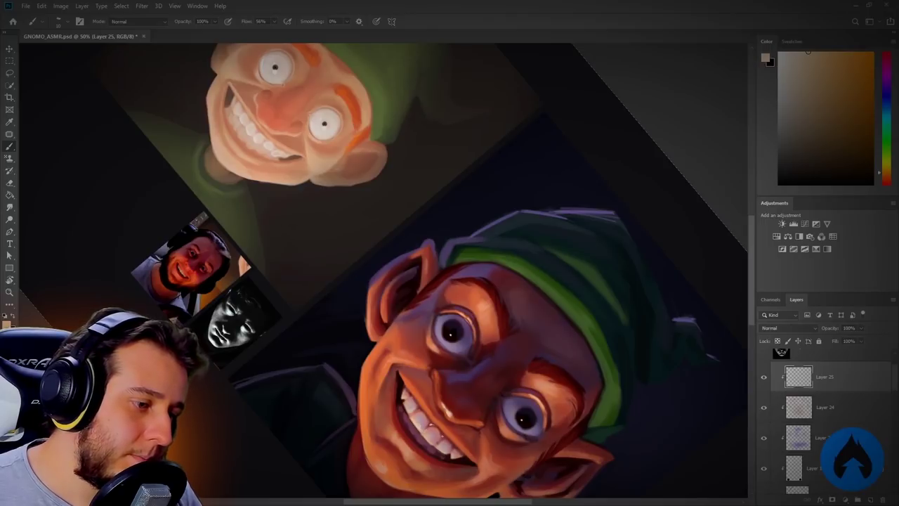
key("r")
left_click_drag(441, 434, 523, 224)
key("b")
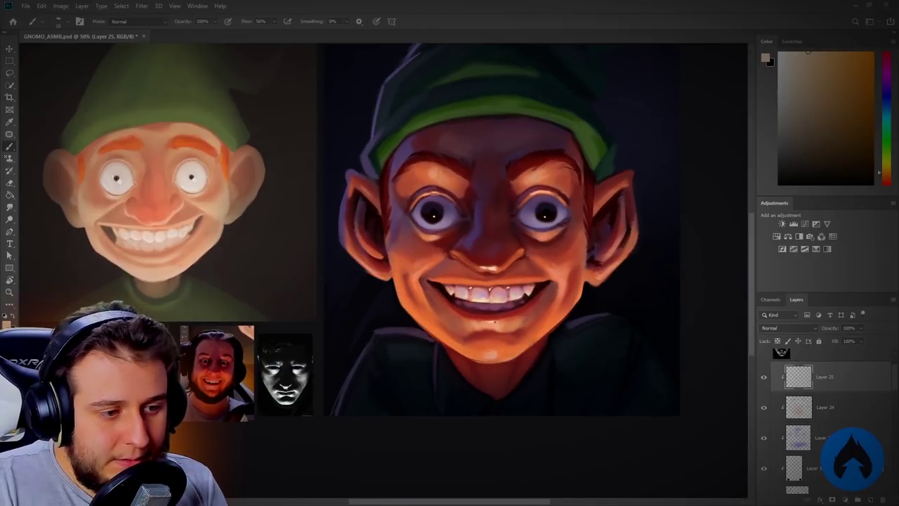
left_click_drag(493, 354, 496, 354)
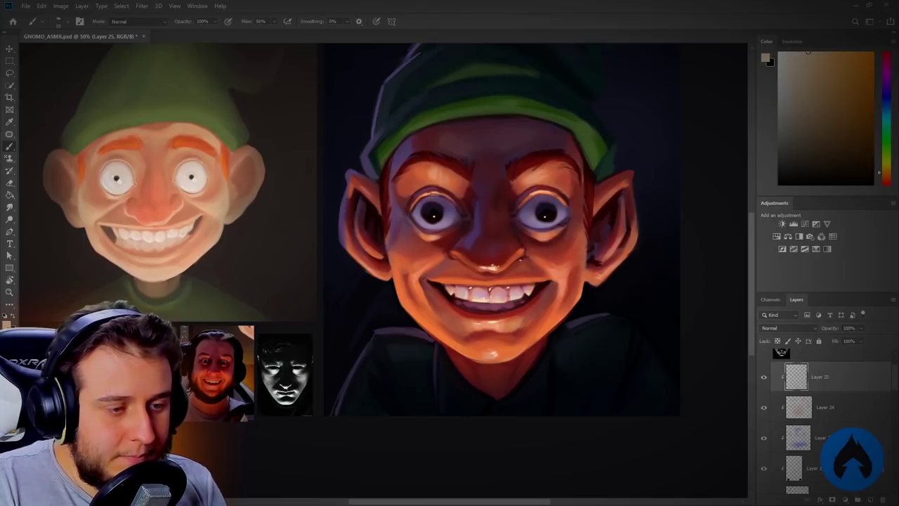
Paint thin pale highlights along the upper eyelids of both eyes on Layer 25
key("r")
key("b")
left_click(606, 206)
key("r")
left_click_drag(374, 168, 455, 196)
key("b")
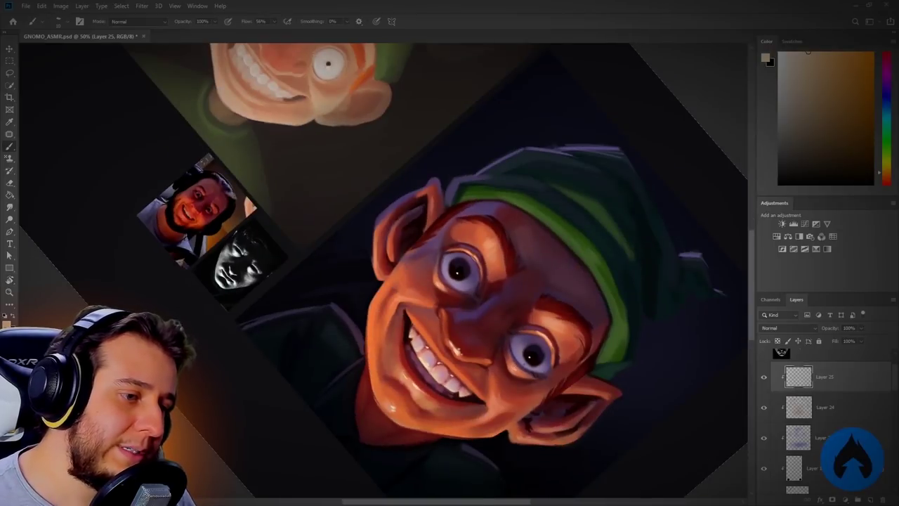
left_click_drag(547, 338, 552, 351)
key("r")
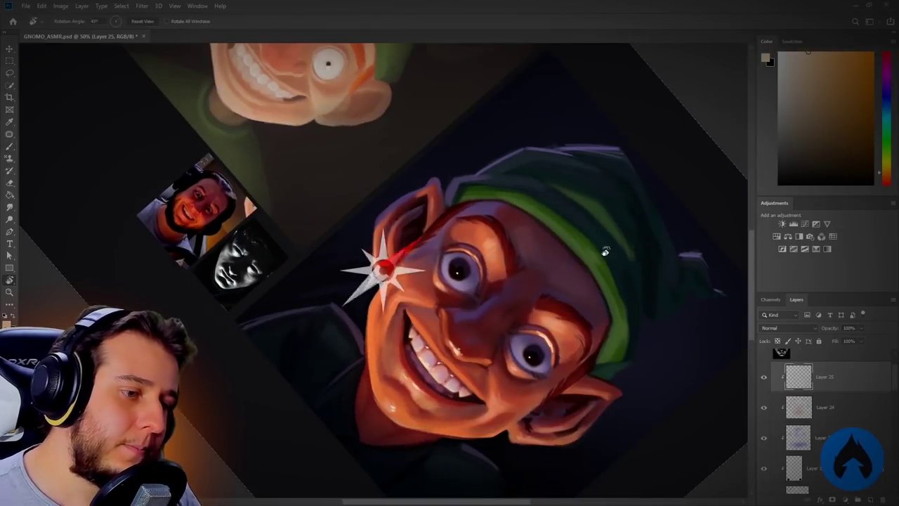
left_click_drag(608, 269, 358, 56)
key("b")
key("[")
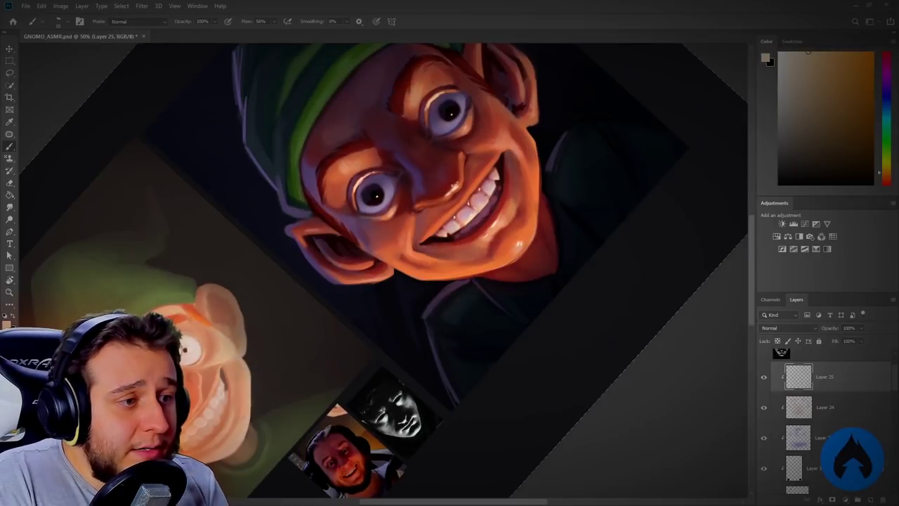
key("r")
left_click_drag(481, 338, 415, 373)
mouse_move(518, 343)
left_mouse_down()
mouse_move(481, 415)
mouse_move(435, 442)
left_mouse_up()
key("b")
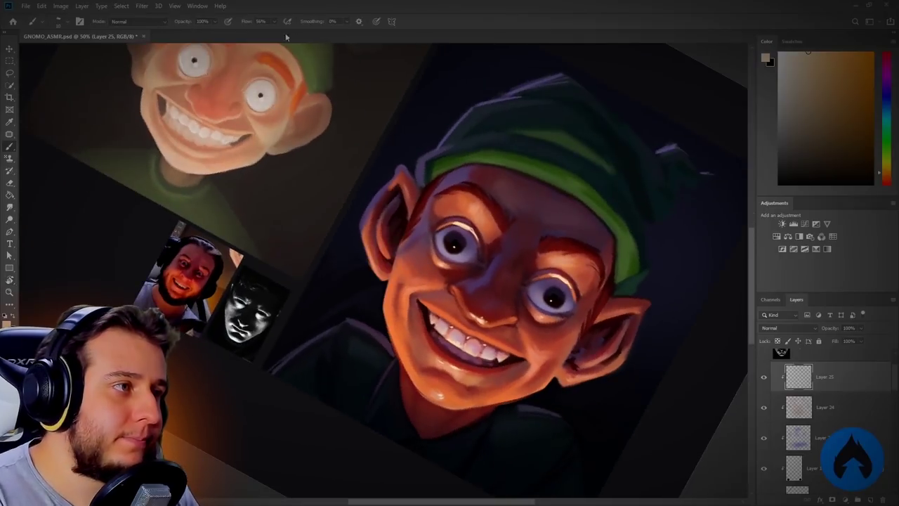
Lower the brush flow to 11% and build soft pale highlights on the brow skin and smile folds
left_click(273, 23)
left_click(266, 37)
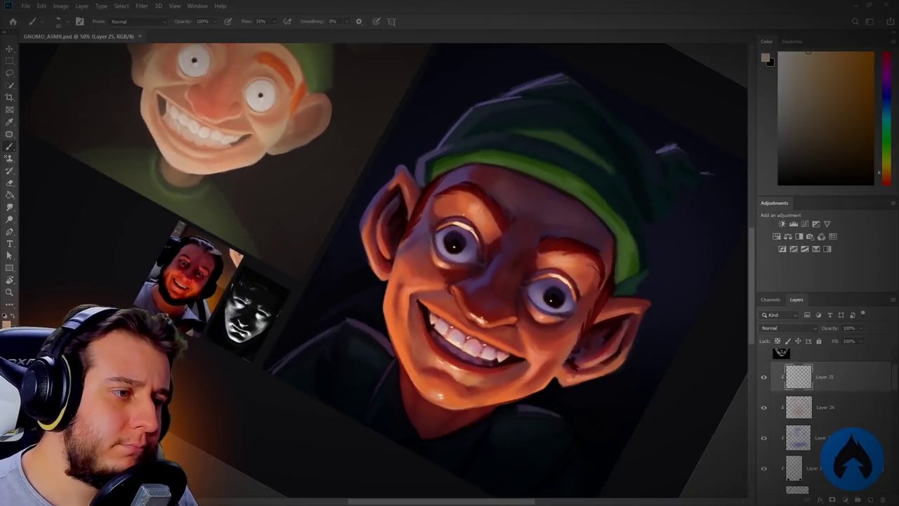
key("r")
left_click_drag(578, 292, 573, 318)
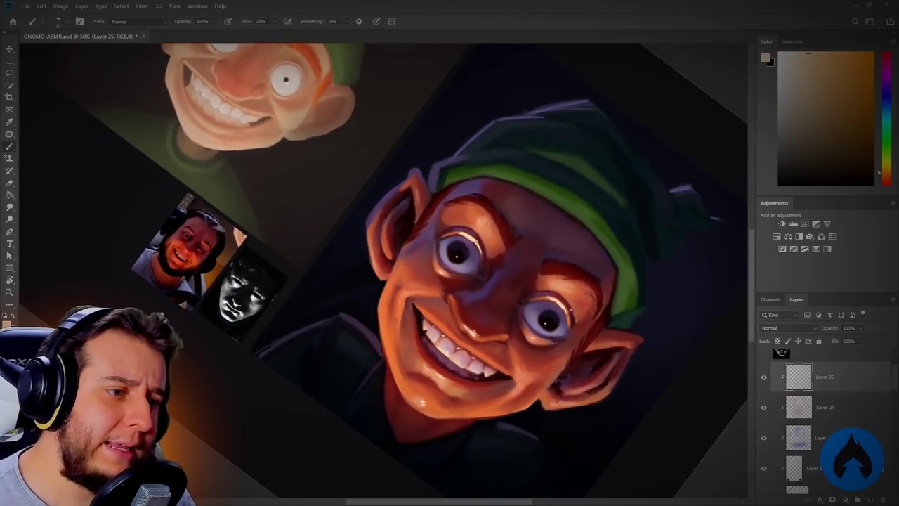
key("r")
left_click_drag(494, 265, 475, 209)
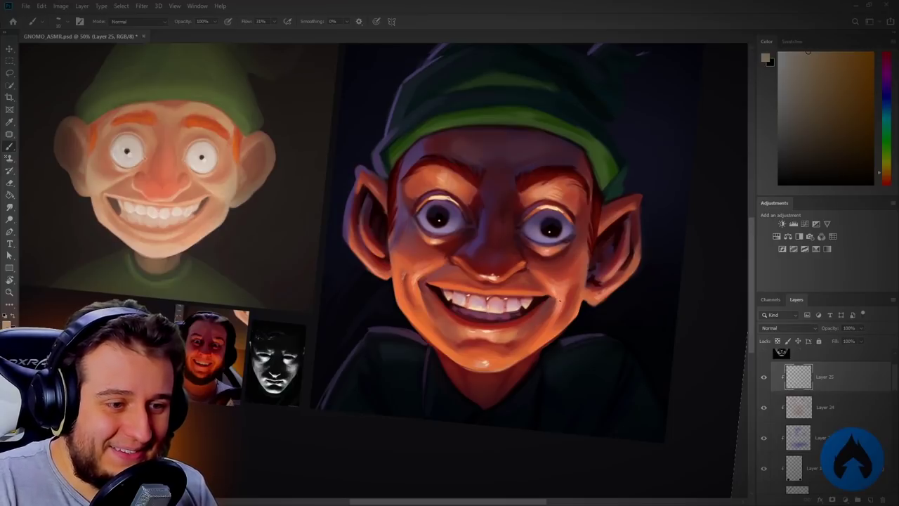
key("r")
left_click_drag(570, 321, 591, 224)
key("e")
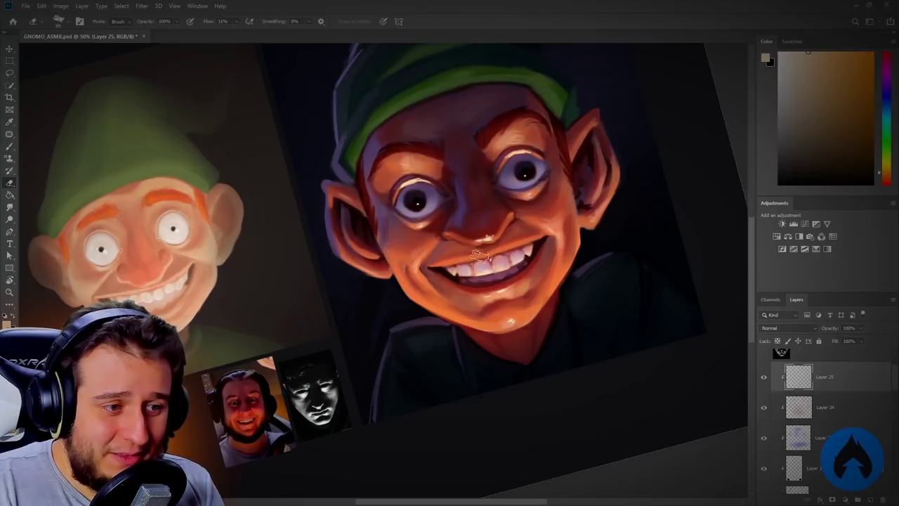
Deepen the shirt folds and redden the eyebrows and sideburns with dark and warm reds sampled from the mouth and brow
key("b")
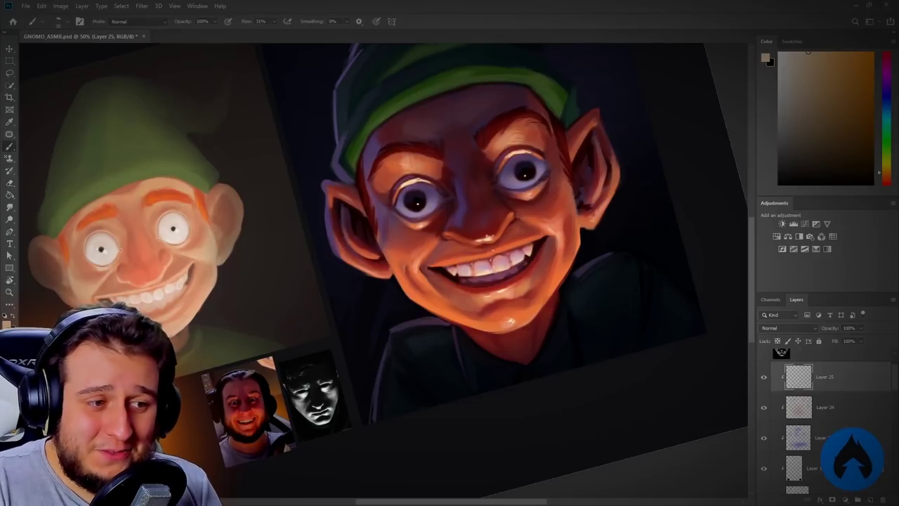
left_click(517, 267, "alt")
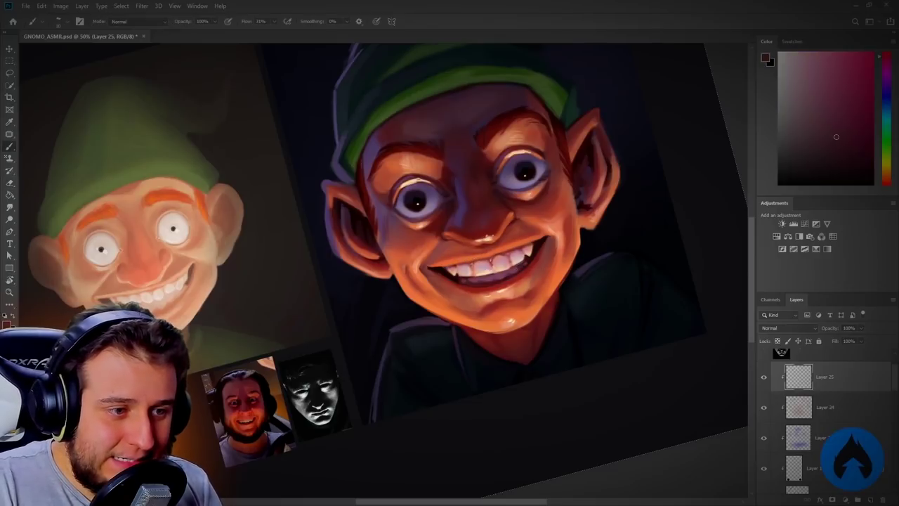
left_click_drag(866, 137, 862, 147)
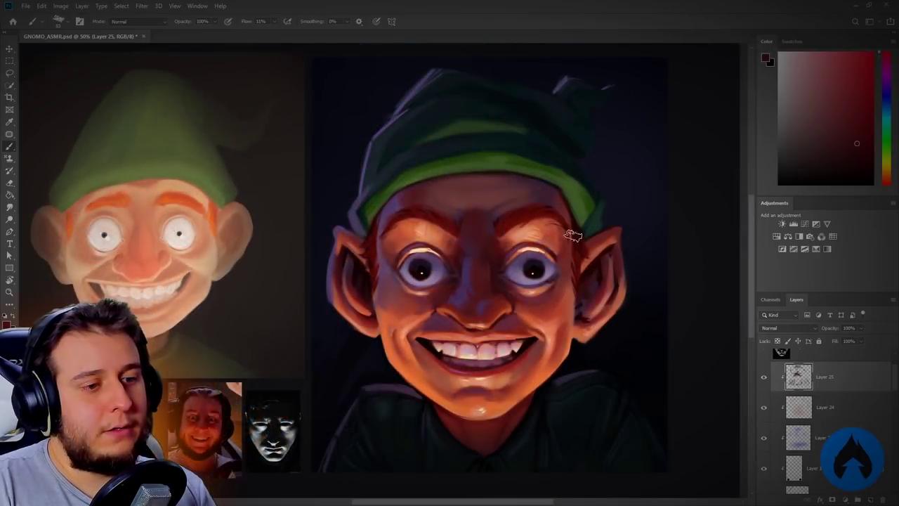
left_click(562, 240, "alt")
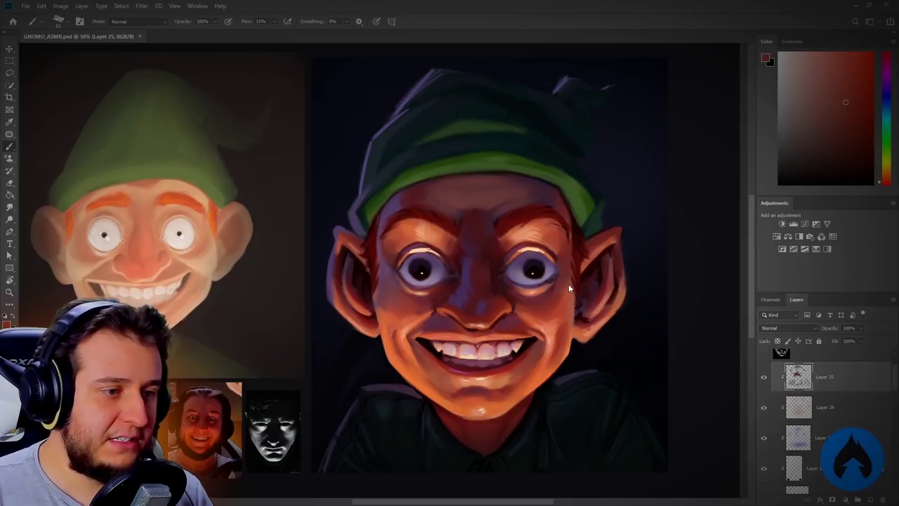
Sample the nose's purple, lighten it to a pale lavender, paint cool reflections on the nose, and save the document
left_click(495, 279, "alt")
left_click(795, 69)
key("r")
left_click_drag(723, 161, 667, 457)
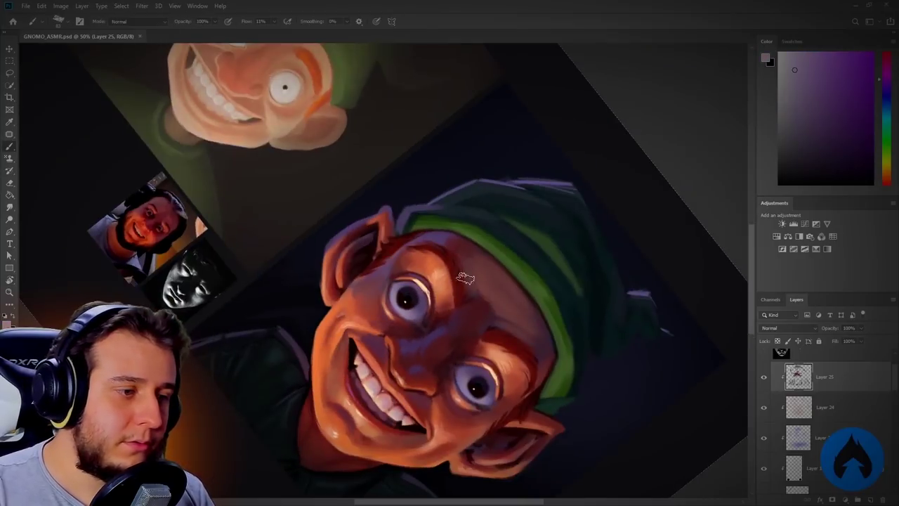
mouse_move(400, 310)
left_mouse_down()
mouse_move(392, 297)
mouse_move(406, 310)
left_mouse_up()
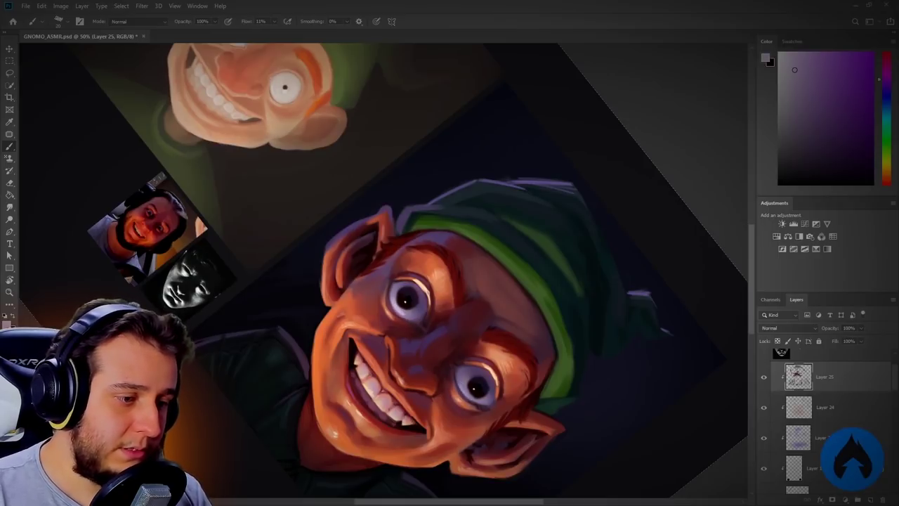
key("r")
mouse_move(470, 394)
left_mouse_down()
mouse_move(593, 272)
mouse_move(582, 188)
left_mouse_up()
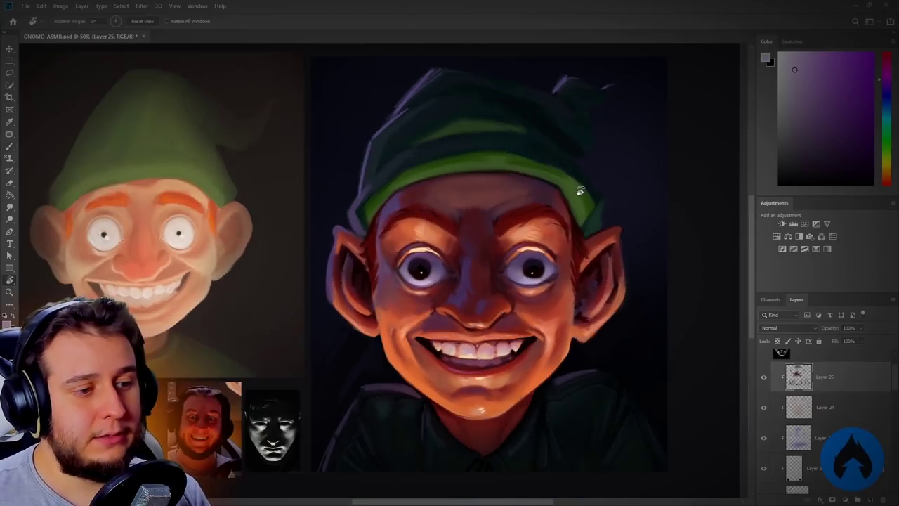
key("ctrl+s")
Refine the eyelid and teeth shading with a brown sampled above the eye and a muted red sampled from the teeth
left_click_drag(577, 319, 610, 282)
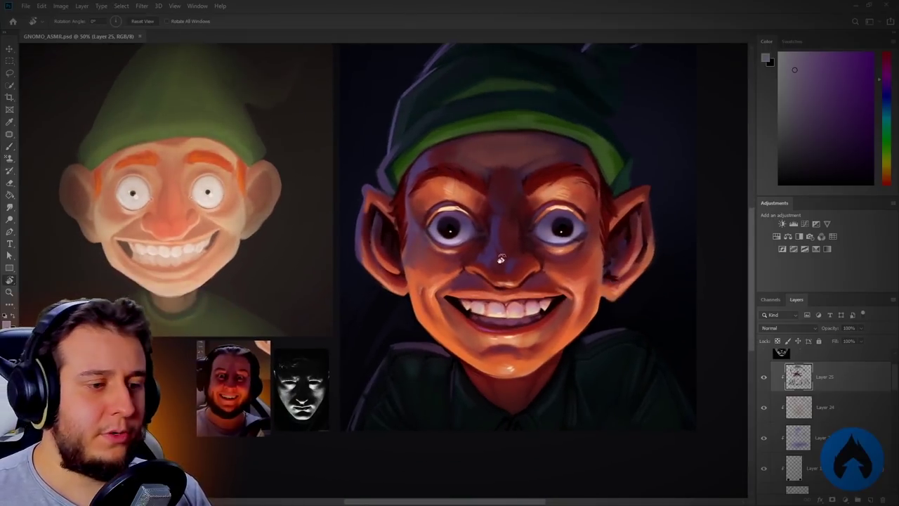
key("b")
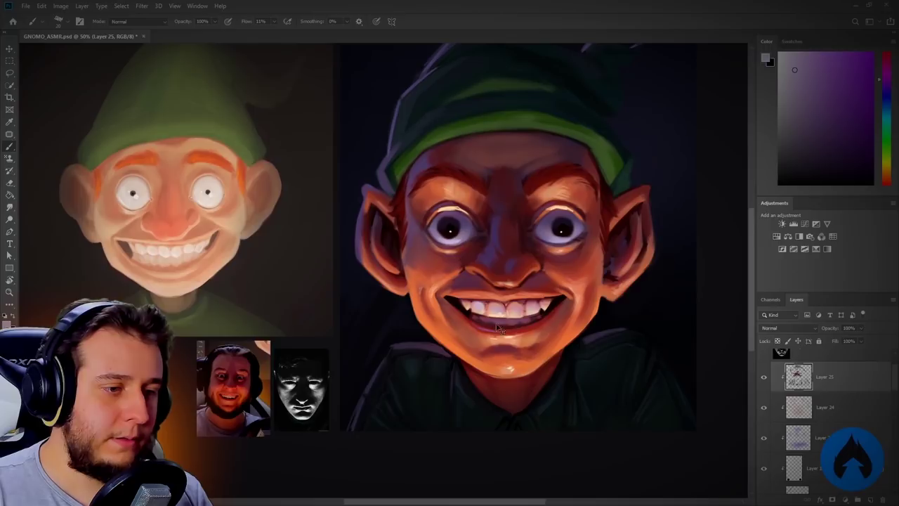
left_click(543, 207, "alt")
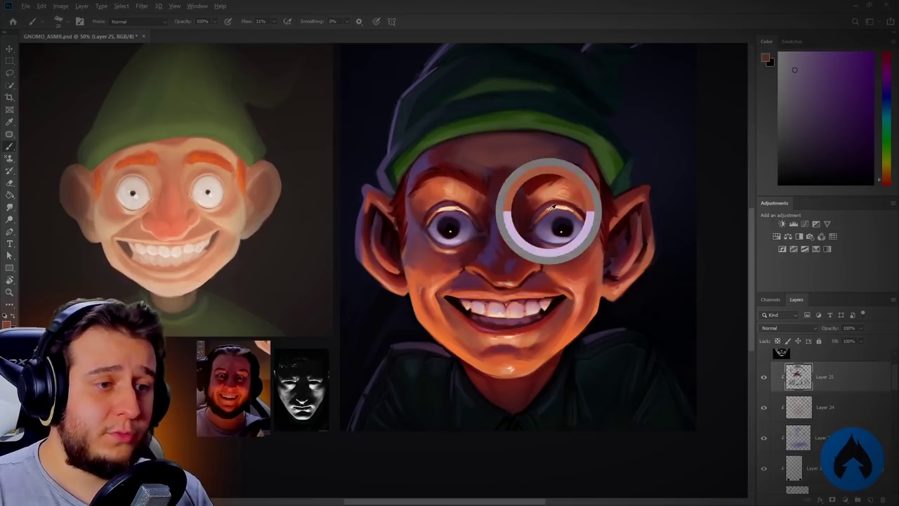
left_click(475, 307, "alt")
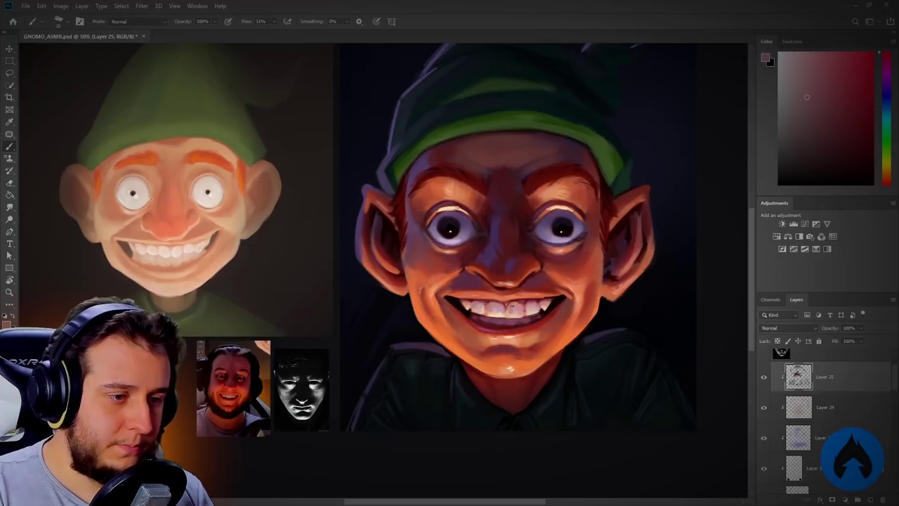
Darken both corners of the mouth beside the outer teeth with a sampled near-black and a sampled dark red
key("r")
left_click_drag(468, 227, 558, 303)
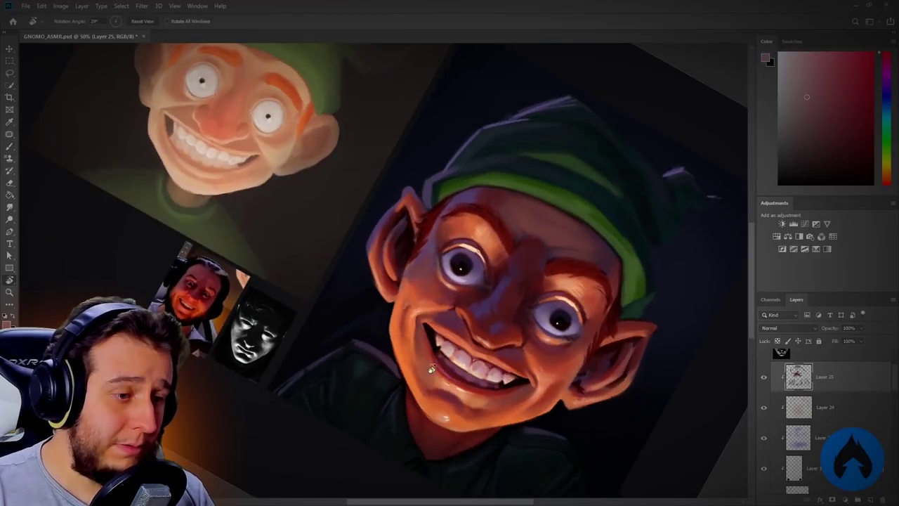
left_click(433, 326, "alt")
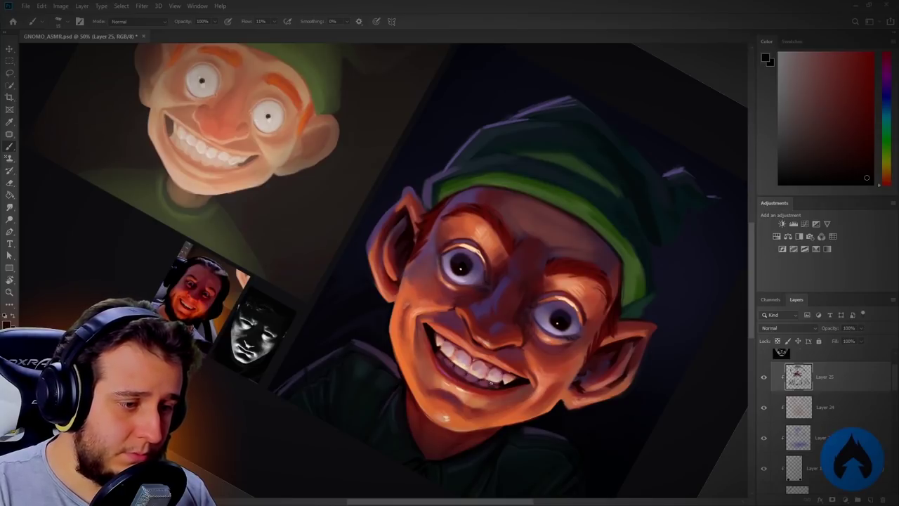
key("r")
left_click_drag(491, 382, 540, 274)
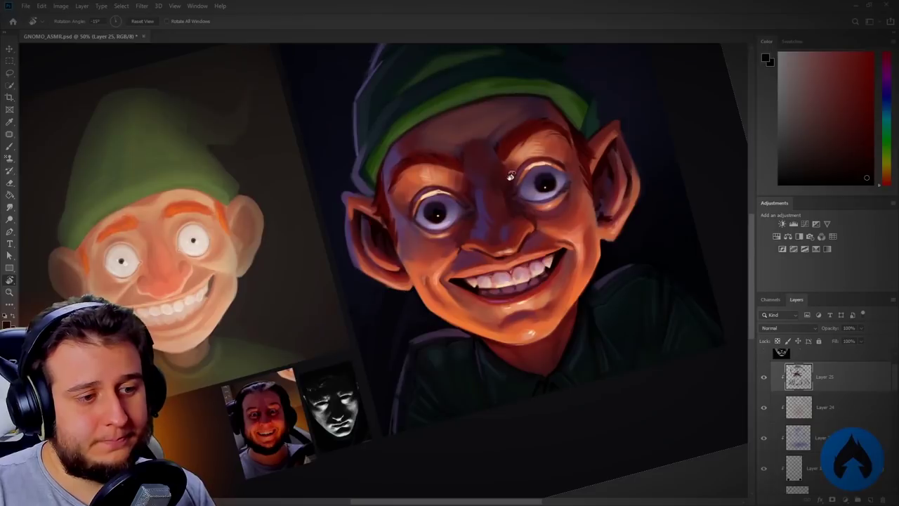
left_click(550, 268, "alt")
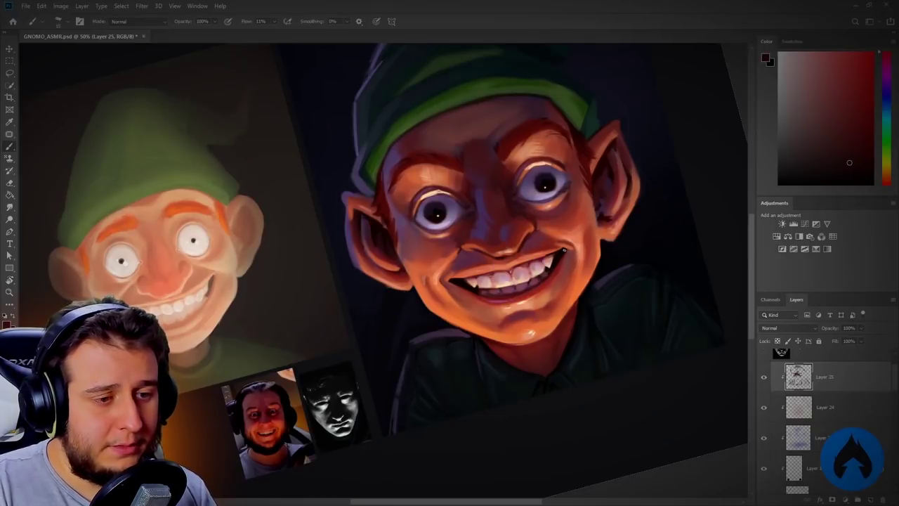
key("r")
key("r")
left_click_drag(427, 378, 460, 377)
key("b")
Refine the shading on the side of the nose with tones sampled around the nostril
left_click(483, 241, "alt")
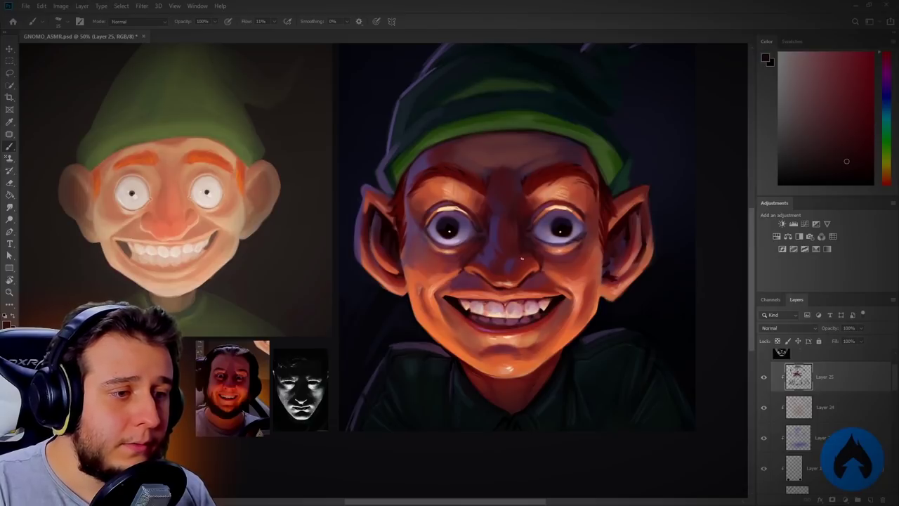
left_click(479, 254, "alt")
left_click(470, 257, "alt")
left_click(482, 258, "alt")
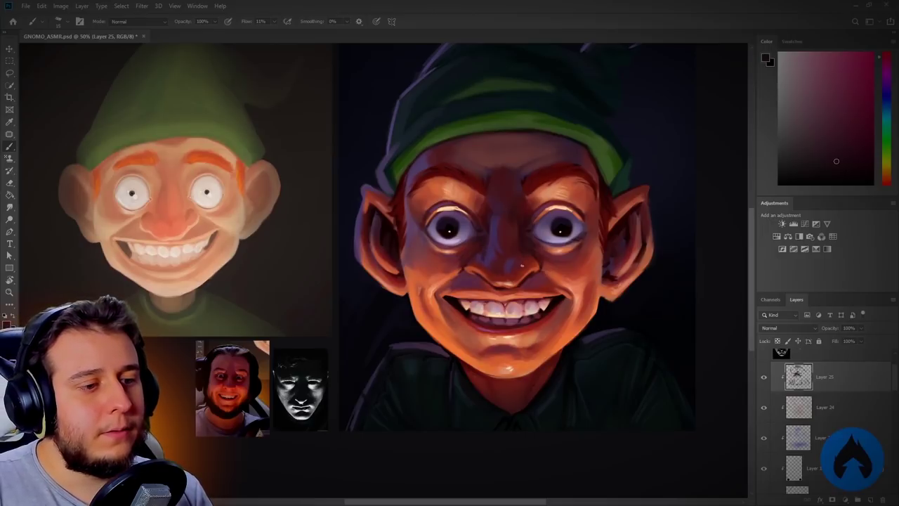
Switch to a round brush and blend an orange sampled from the chin into the skin below the lower lip
key("r")
mouse_move(554, 335)
left_mouse_down()
mouse_move(467, 338)
mouse_move(572, 281)
left_mouse_up()
key("r")
key(".")
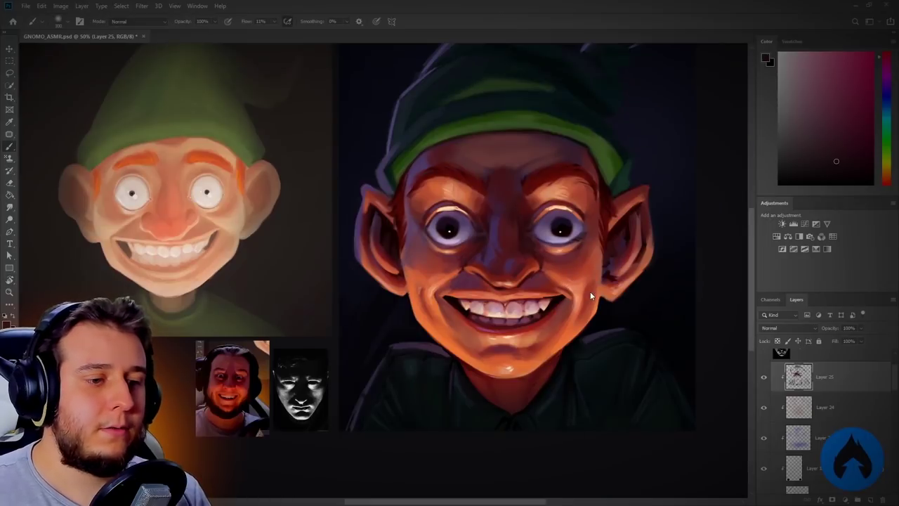
left_click(483, 361, "alt")
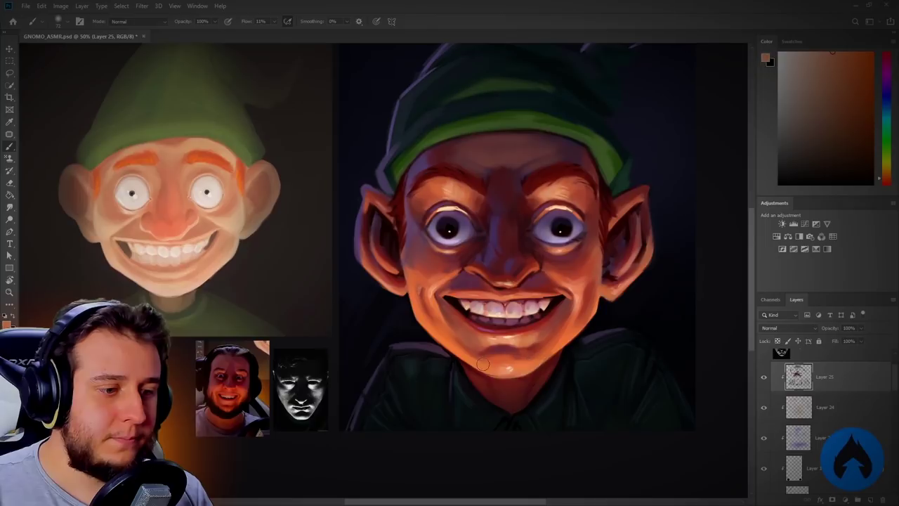
left_click_drag(520, 342, 476, 344)
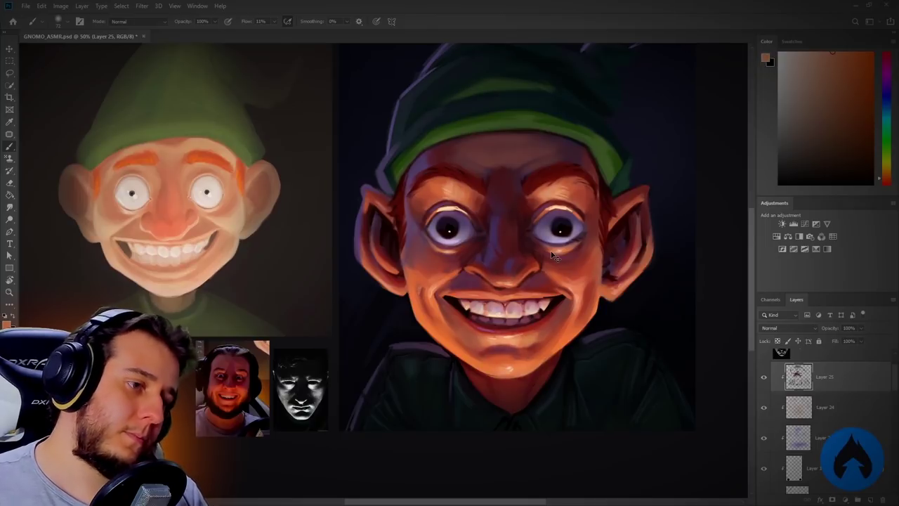
Add a new layer above Layer 25 and paint the skin around the nose with an orange-red sampled above the eye
left_click(869, 500)
key("r")
left_click_drag(482, 368, 395, 408)
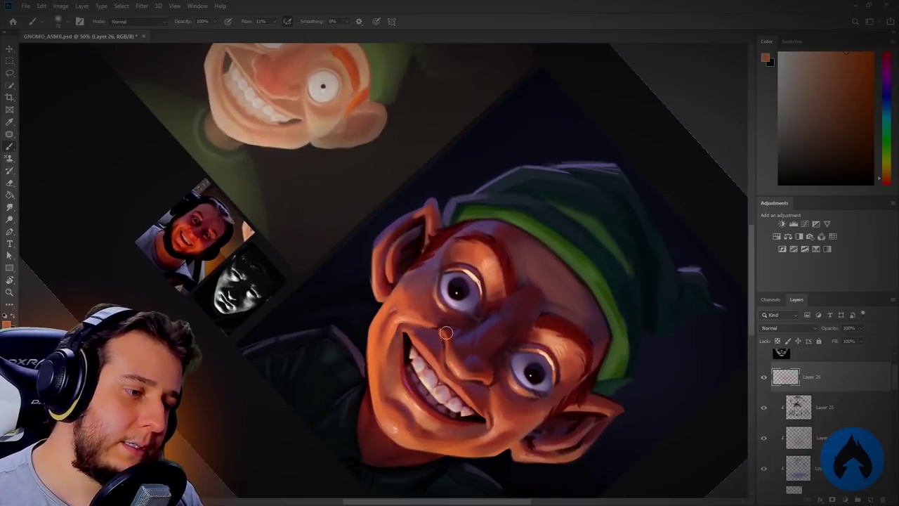
key("e")
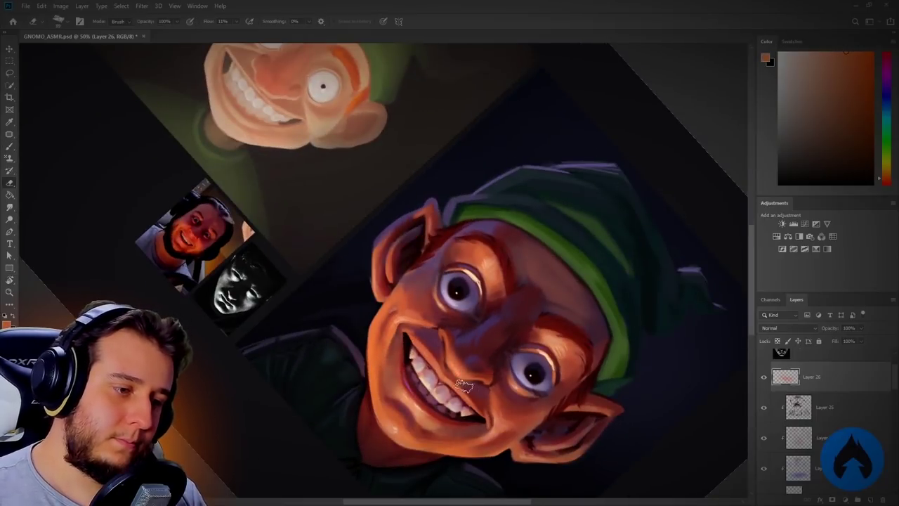
key("b")
left_click(478, 253, "alt")
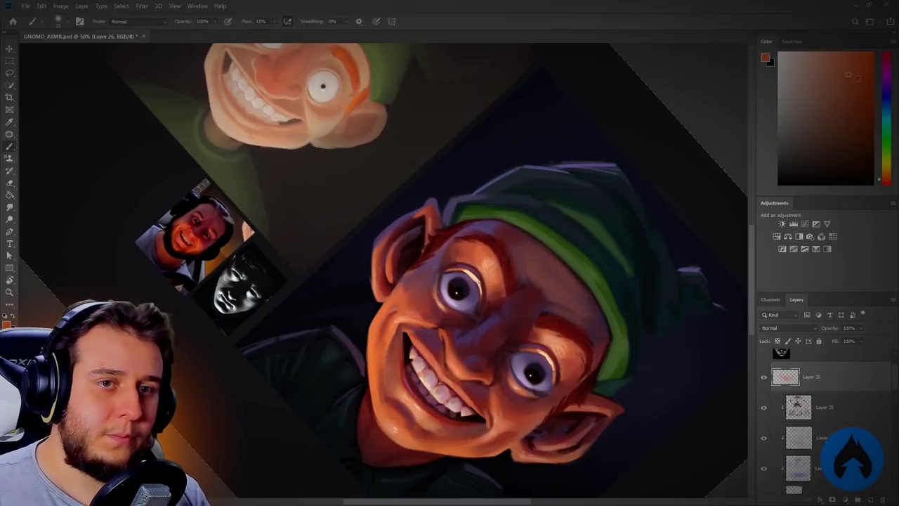
left_click(881, 183)
Touch up the highlights around the nose and mouth with a sampled pale beige
mouse_move(452, 339)
left_mouse_down()
mouse_move(463, 361)
mouse_move(474, 368)
mouse_move(460, 355)
mouse_move(496, 380)
mouse_move(450, 330)
mouse_move(462, 359)
mouse_move(487, 348)
mouse_move(501, 417)
mouse_move(580, 170)
left_mouse_up()
key("r")
key("space")
left_click(520, 302, "alt")
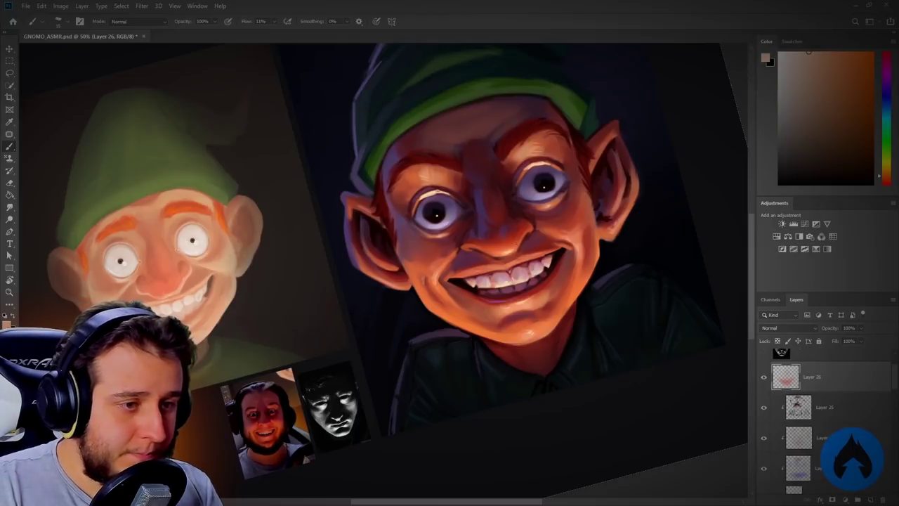
Deepen the shading between the nose and the upper lip with a sampled dark wine red
key("r")
left_click_drag(456, 316, 323, 330)
left_click(368, 375, "alt")
left_click(374, 366, "alt")
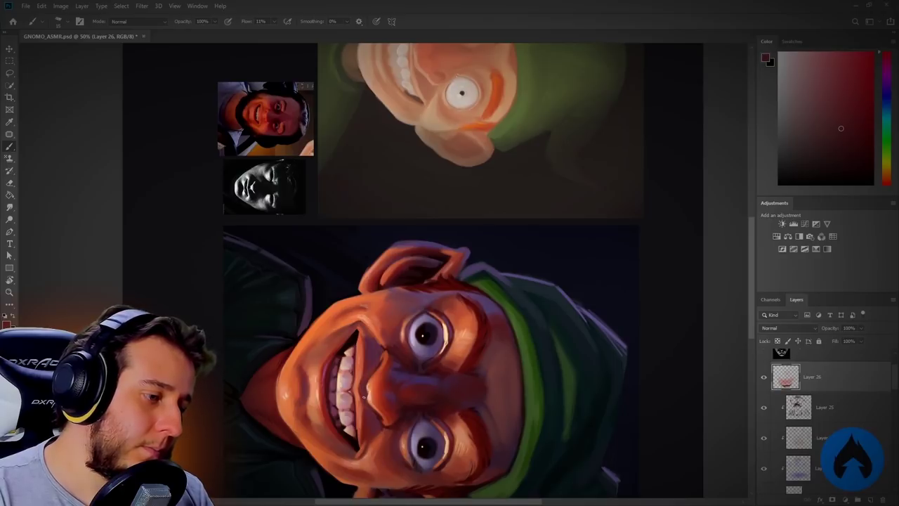
Blend an orange-red sampled beside the nostril into the lower part of the nose
key("r")
mouse_move(364, 404)
left_mouse_down()
mouse_move(552, 353)
mouse_move(571, 259)
mouse_move(557, 250)
mouse_move(574, 277)
mouse_move(447, 457)
mouse_move(307, 428)
left_mouse_up()
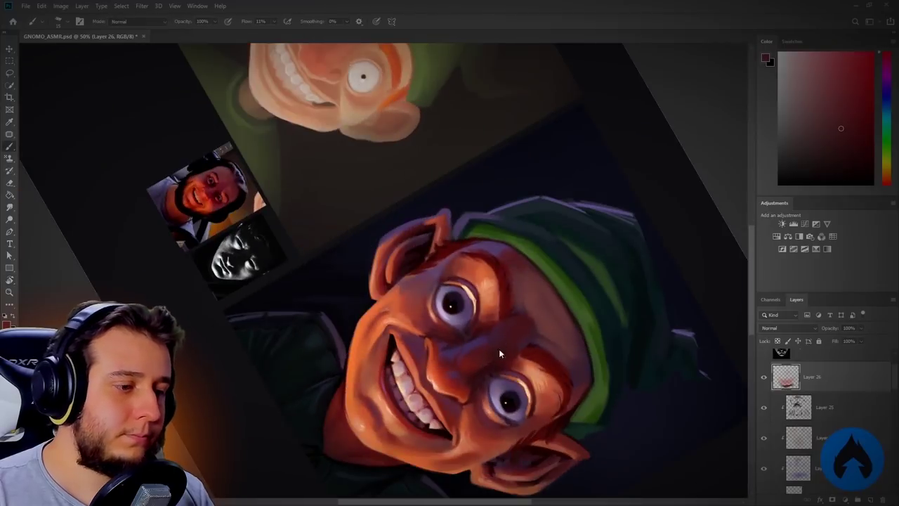
left_click(435, 371, "alt")
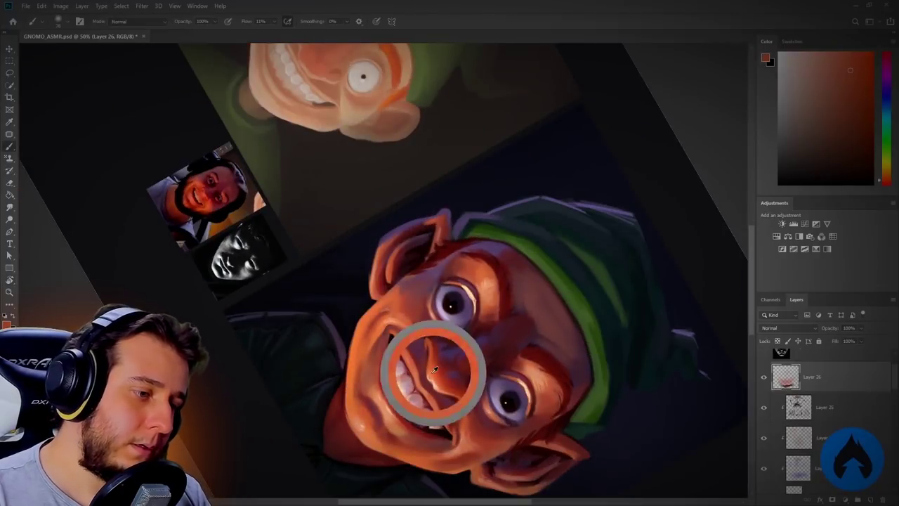
Shade the skin beside the nostril with a sampled dark burgundy and save the document
key("r")
mouse_move(442, 472)
left_mouse_down()
mouse_move(500, 460)
mouse_move(574, 327)
left_mouse_up()
left_click_drag(541, 287, 538, 248)
left_click(534, 238, "alt")
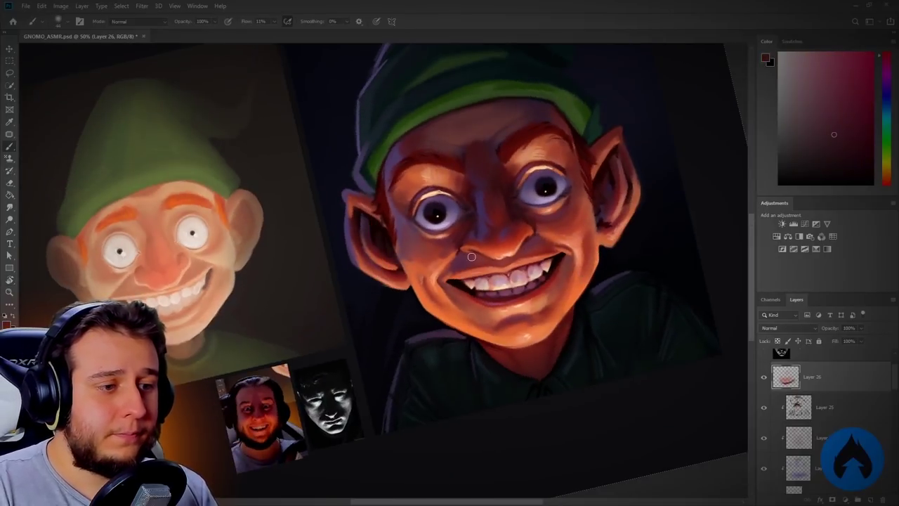
key("ctrl+minus")
key("ctrl+s")
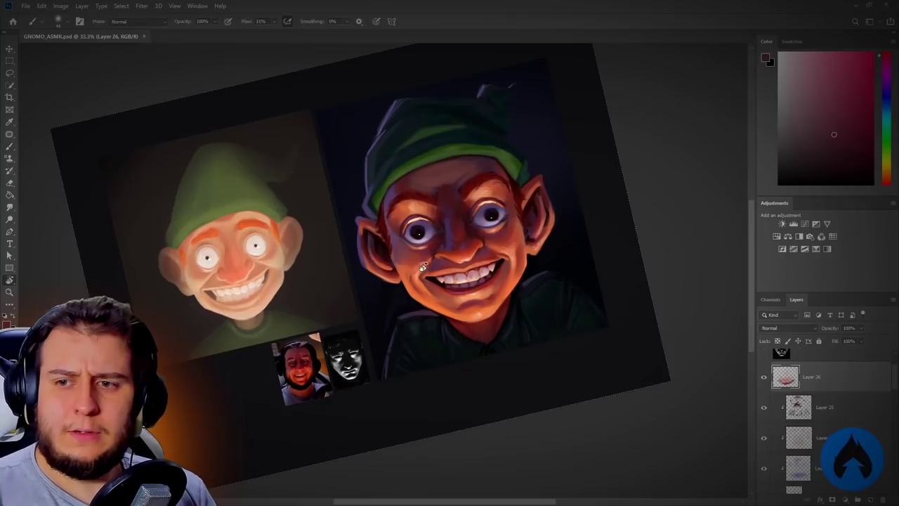
Refine the shadows on the nose tip and nostril with dark reds sampled from the nose, using the flat brush
key("r")
left_click_drag(552, 345, 495, 419)
key("b")
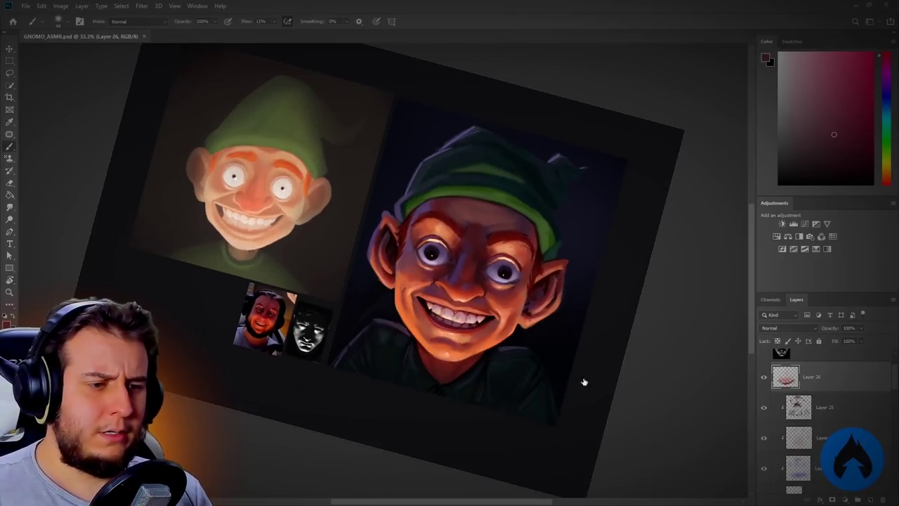
left_click(485, 252, "alt")
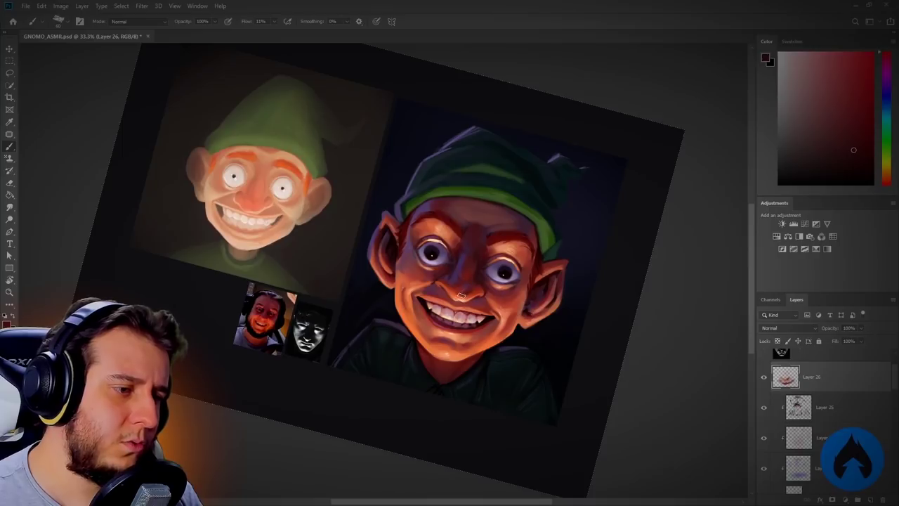
key("r")
left_click_drag(461, 296, 445, 204)
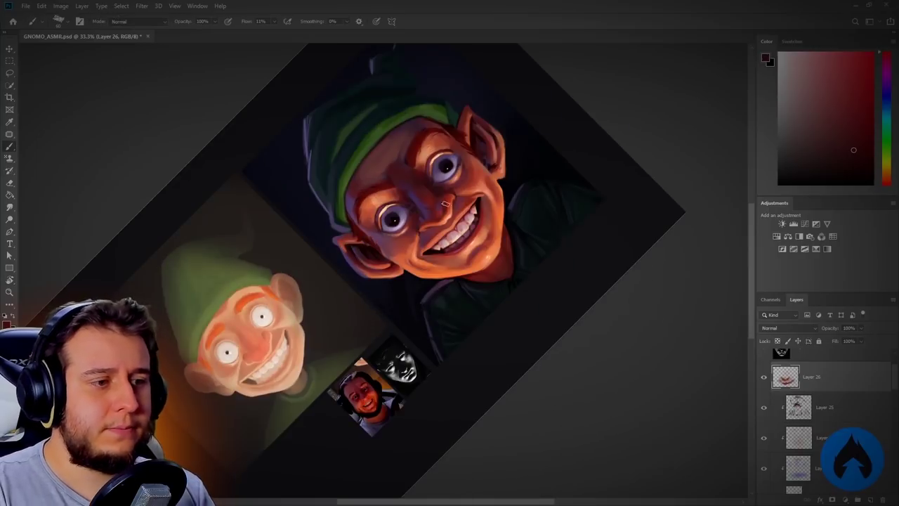
left_click(447, 202, "alt")
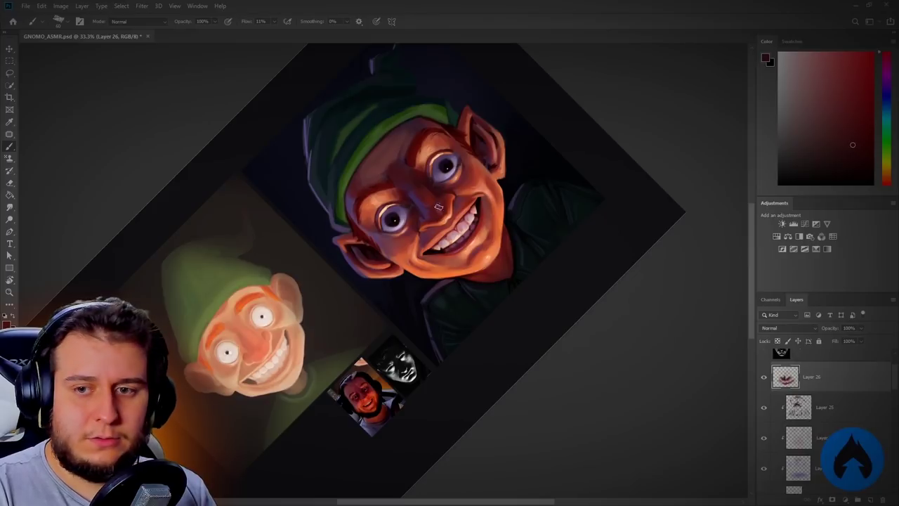
Refine the nose with a dark purple sampled from its bridge and a dark red from its tip, and save the document
key("r")
left_click_drag(413, 342, 514, 308)
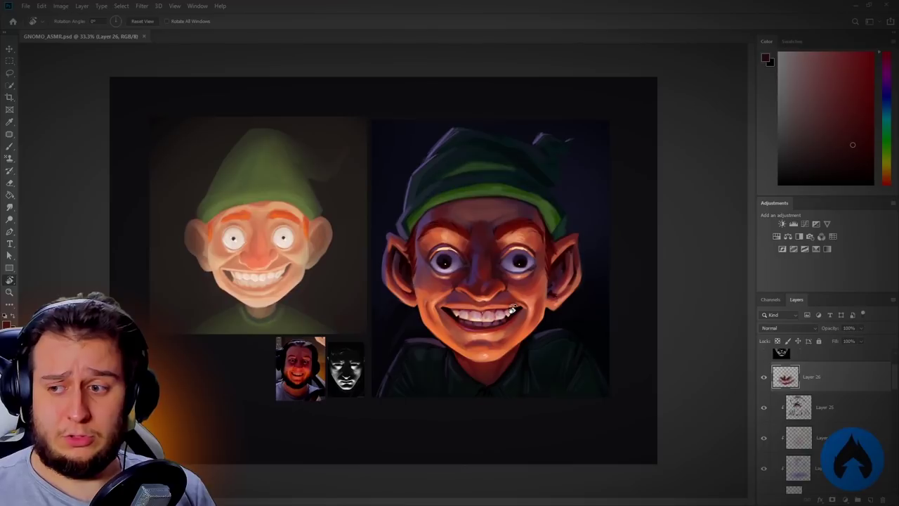
key("b")
left_click(478, 264, "alt")
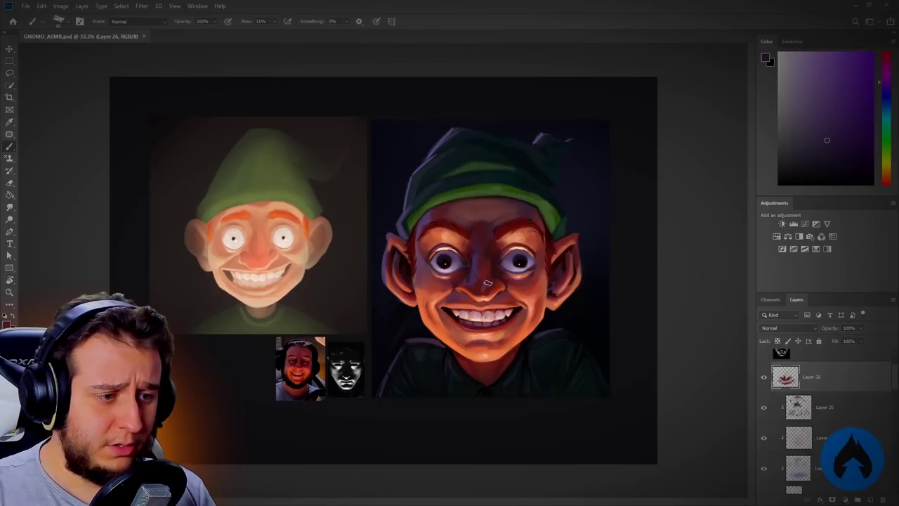
left_click(488, 282, "alt")
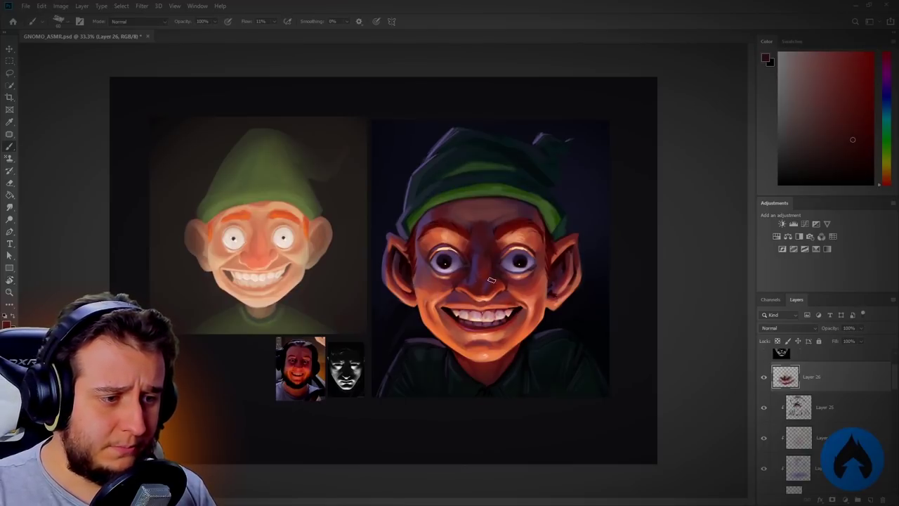
key("ctrl+s")
Paint a soft purple glow behind the hat and ear on Layer 14 with a large soft round brush and a sampled purple
key("v")
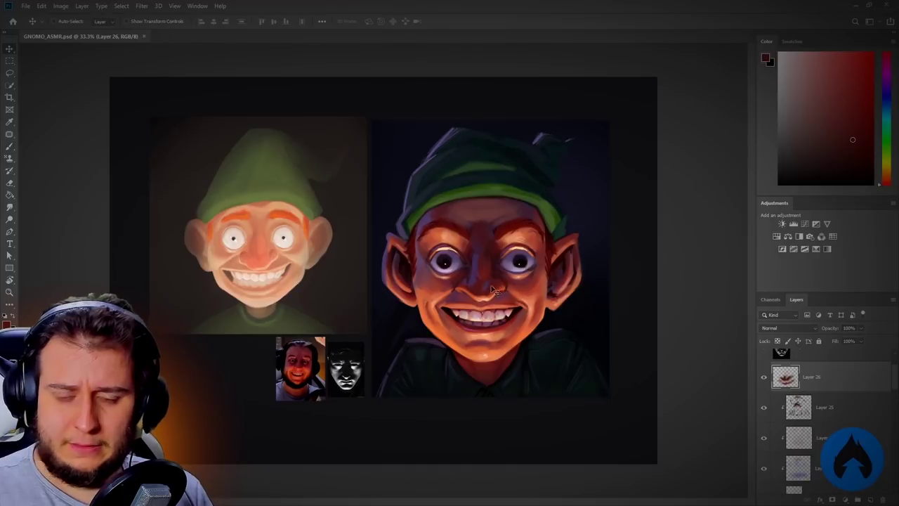
key("b")
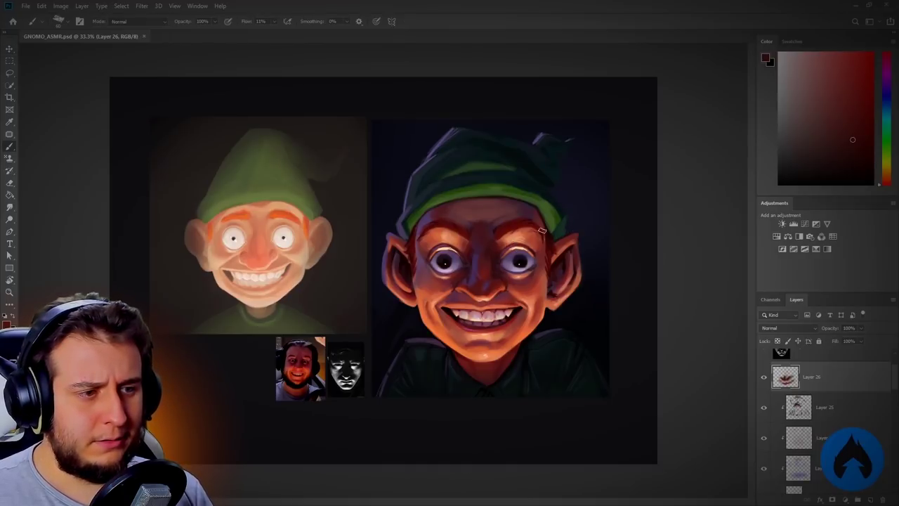
left_click(592, 393)
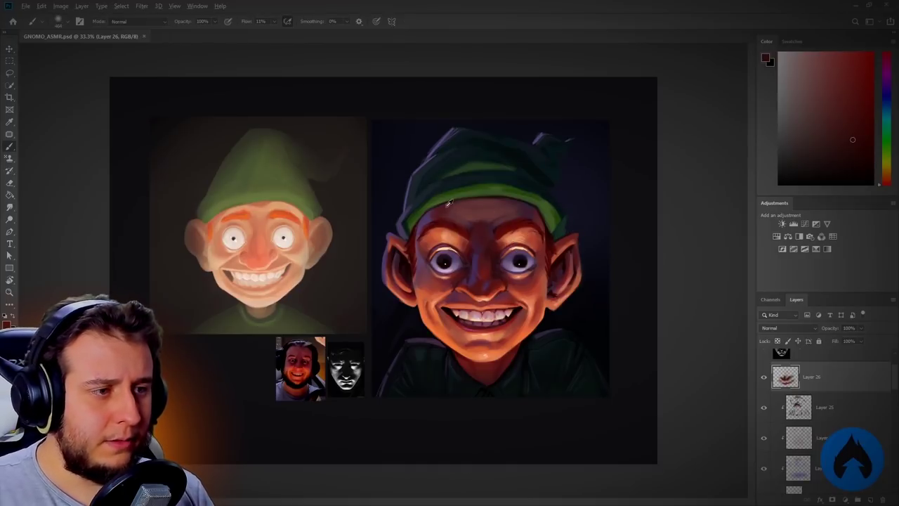
left_click(396, 231, "alt")
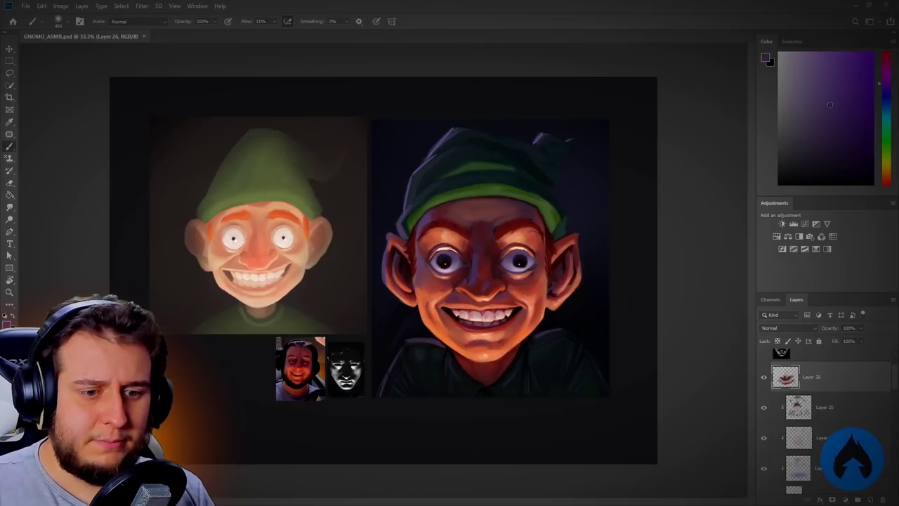
left_click_drag(896, 385, 894, 472)
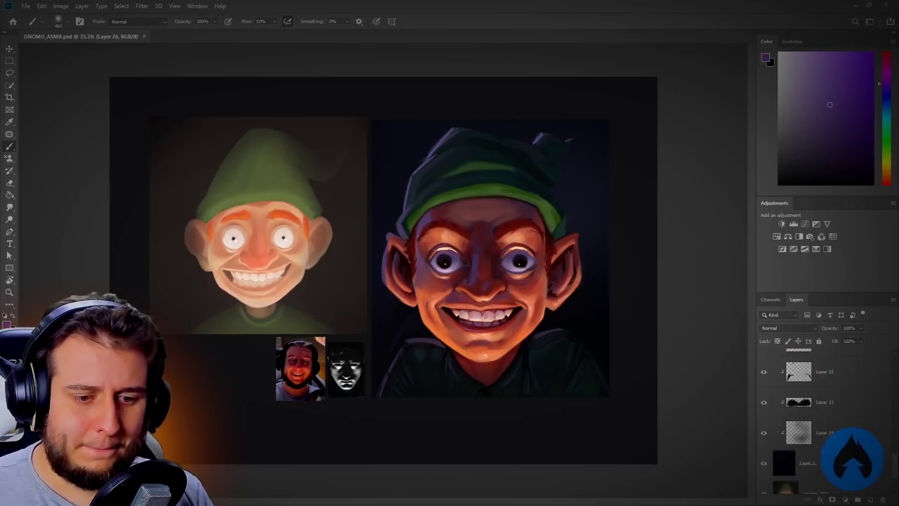
left_click(782, 422)
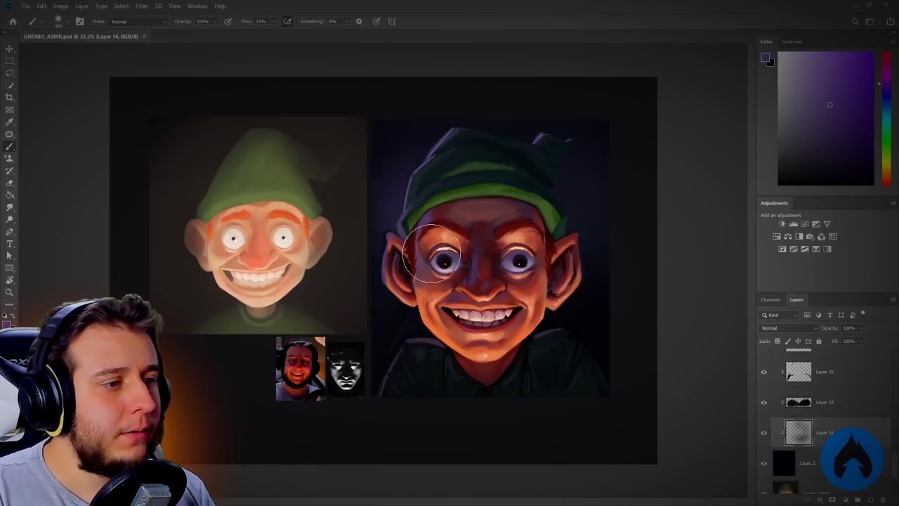
mouse_move(560, 213)
left_mouse_down()
mouse_move(543, 253)
mouse_move(582, 208)
mouse_move(558, 240)
left_mouse_up()
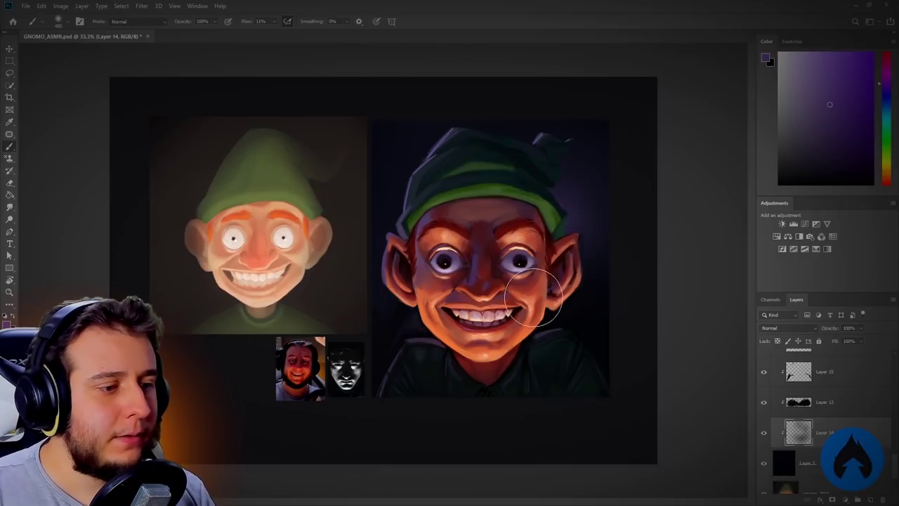
Darken the background beside the ear and shoulder with a sampled dark navy and near-black, and save the document
left_click(597, 239, "alt")
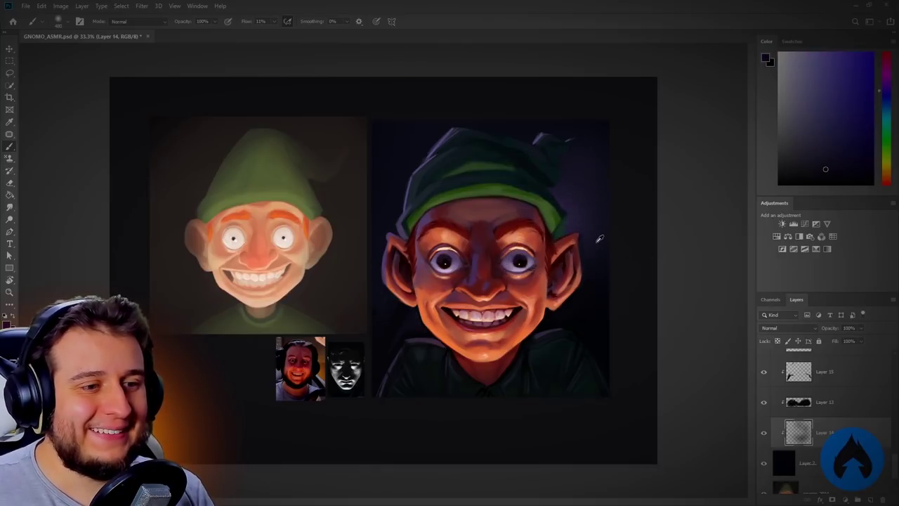
left_click(585, 290, "alt")
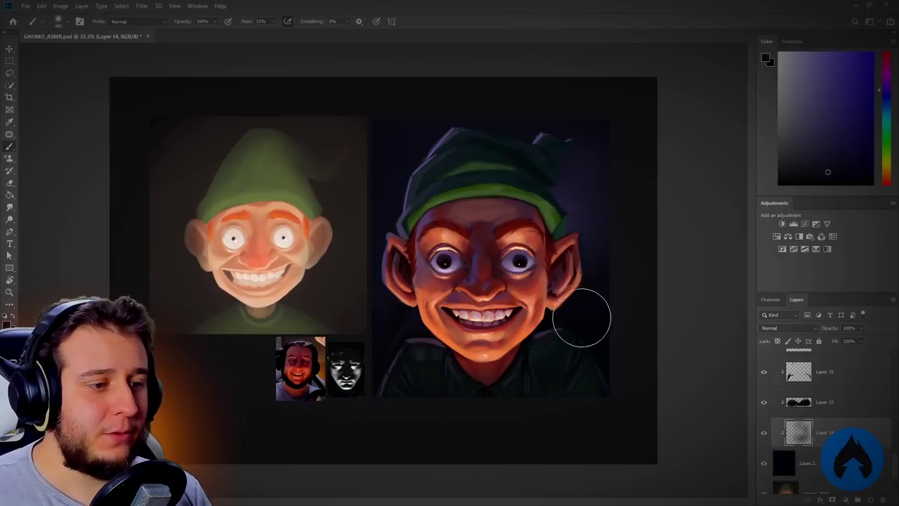
key("v")
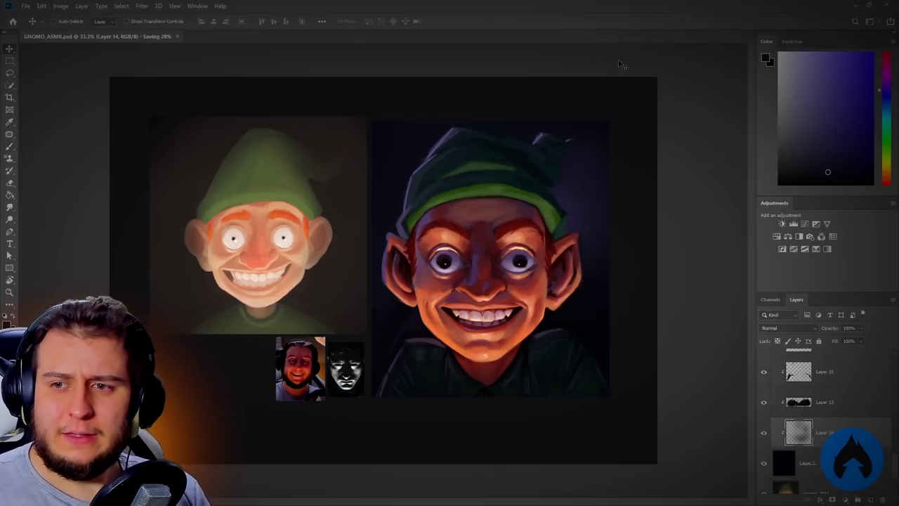
Group all the repainted portrait's layers, duplicate the group and merge the copy into a single layer
left_click(829, 463)
scroll(826, 422, "down", 1)
scroll(826, 422, "up", 8)
scroll(829, 427, "up", 6)
left_click(835, 427, "shift")
key("ctrl+g")
key("ctrl+j")
key("ctrl+e")
Adjust the merged portrait copy's colours and contrast toward richer purple shadows, and save the document
key("i")
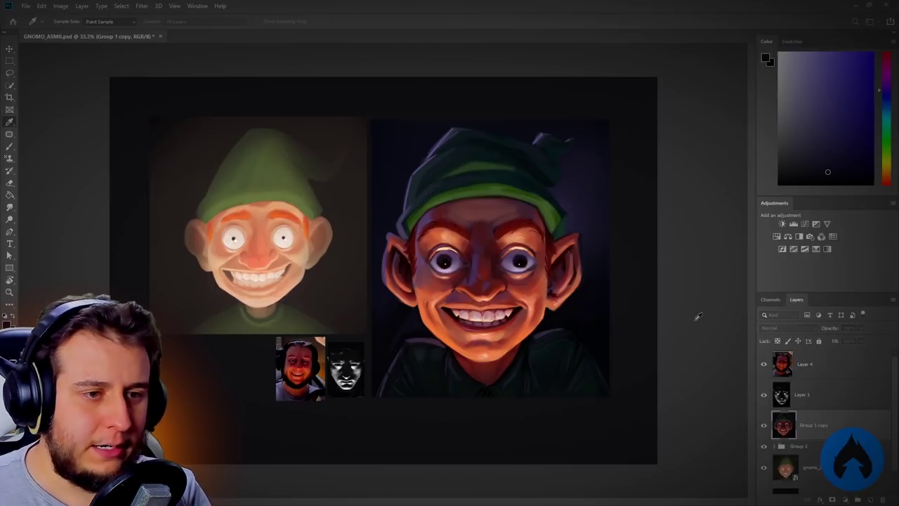
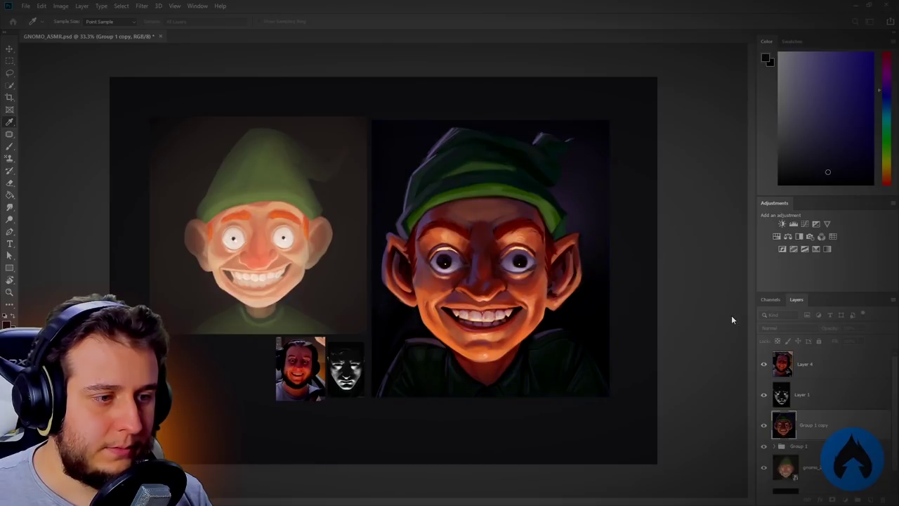
key("v")
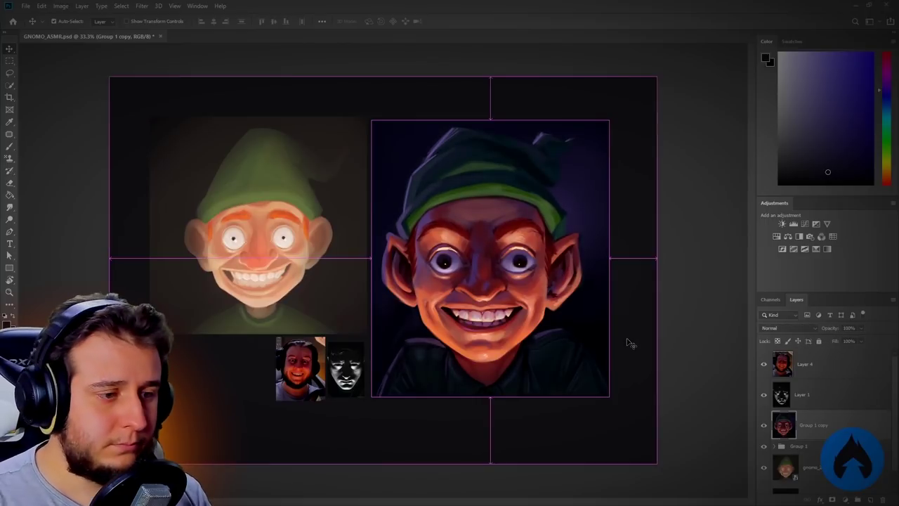
key("ctrl+plus")
key("ctrl+s")
left_click_drag(629, 338, 554, 365)
Fill the Background layer with black using the Paint Bucket and save the document
left_click(682, 319, "ctrl")
scroll(815, 476, "down", 1)
left_click(813, 472)
key("g")
left_click(790, 144)
left_click_drag(790, 145, 796, 177)
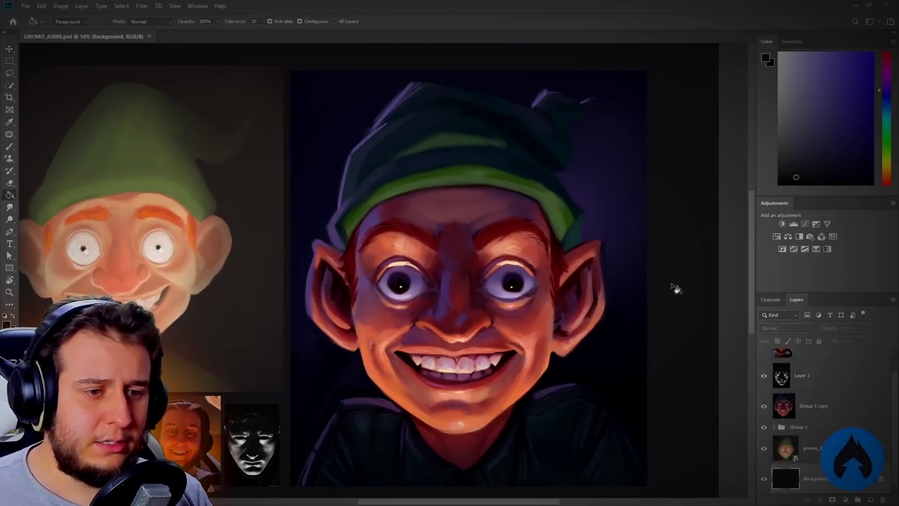
left_click(687, 257)
key("v")
key("ctrl+s")
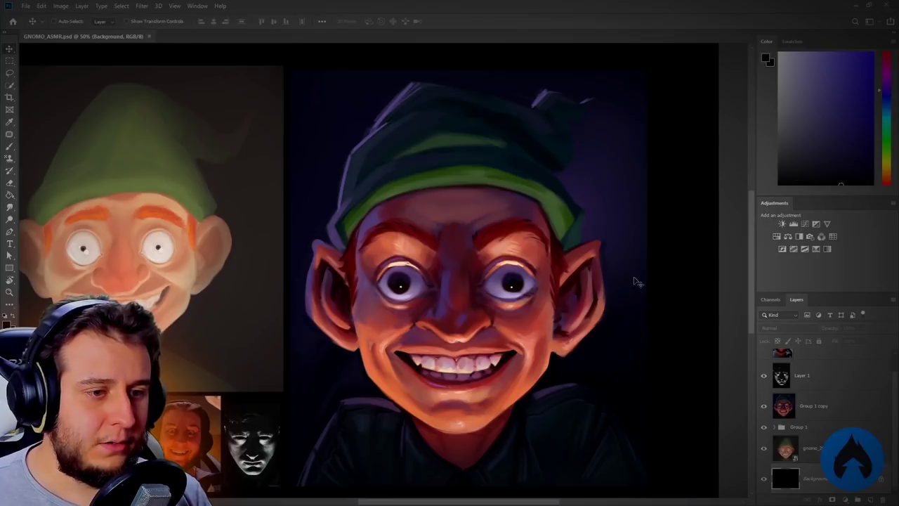
Try filling the Background layer with a dark indigo sampled from the canvas
key("g")
left_click(673, 297, "alt")
left_click(680, 307)
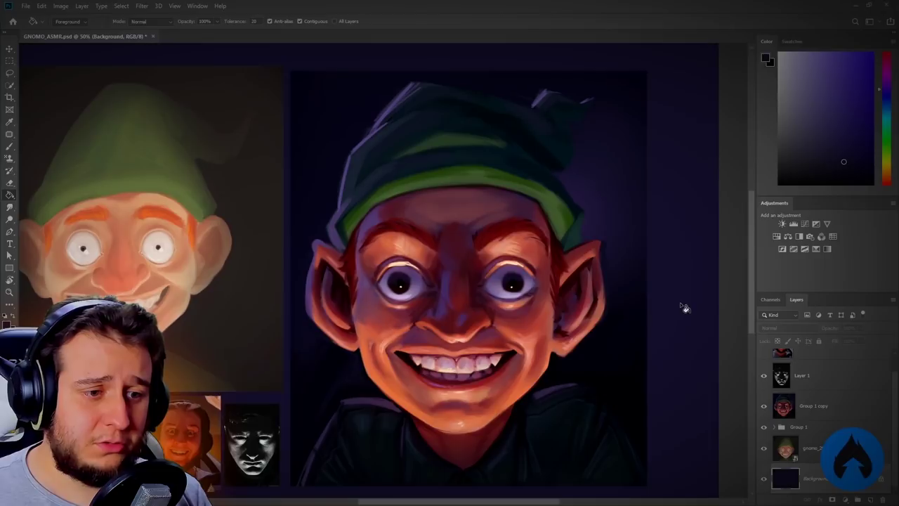
Fill the Background layer with a neutral dark grey and save the document
left_click(779, 156)
left_click(628, 257)
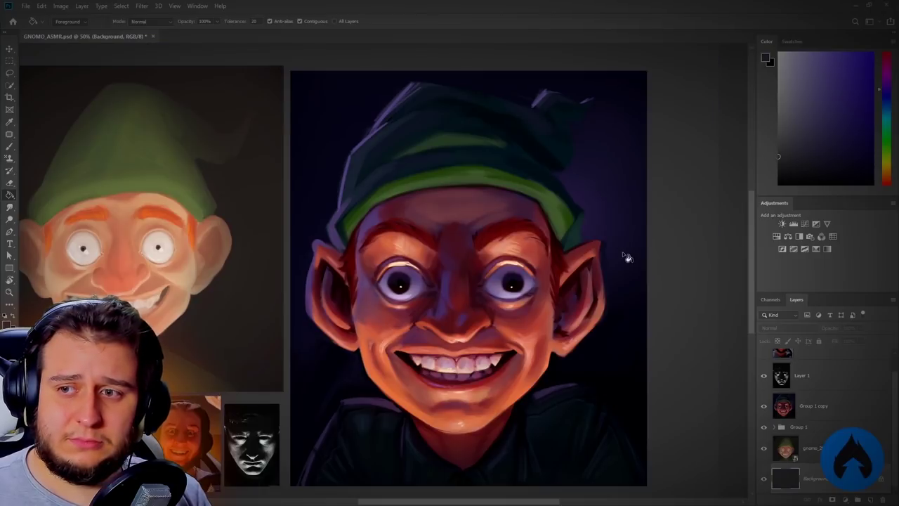
key("v")
left_click(779, 167)
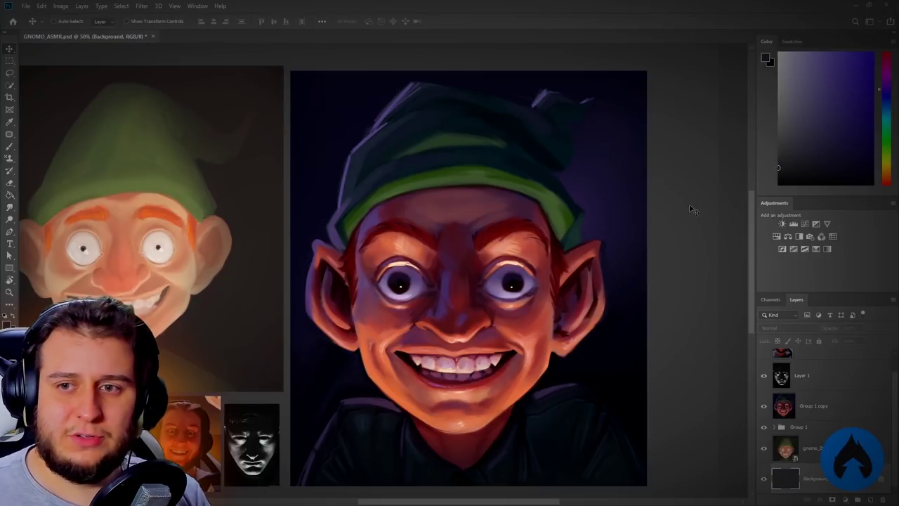
key("ctrl+s")
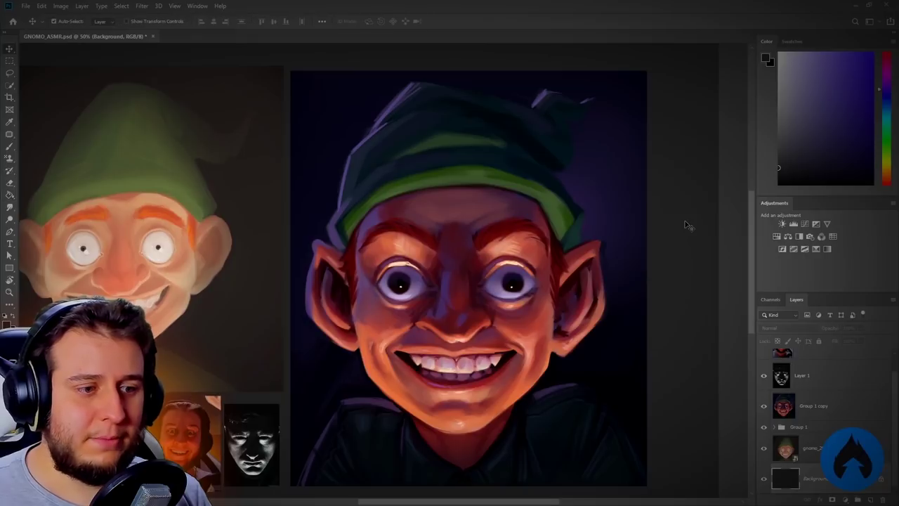
Fill the Background layer with a slightly lighter neutral dark grey and save the document
left_click(779, 161)
key("g")
left_click(675, 252)
left_click_drag(673, 251, 727, 255)
key("v")
key("ctrl+z")
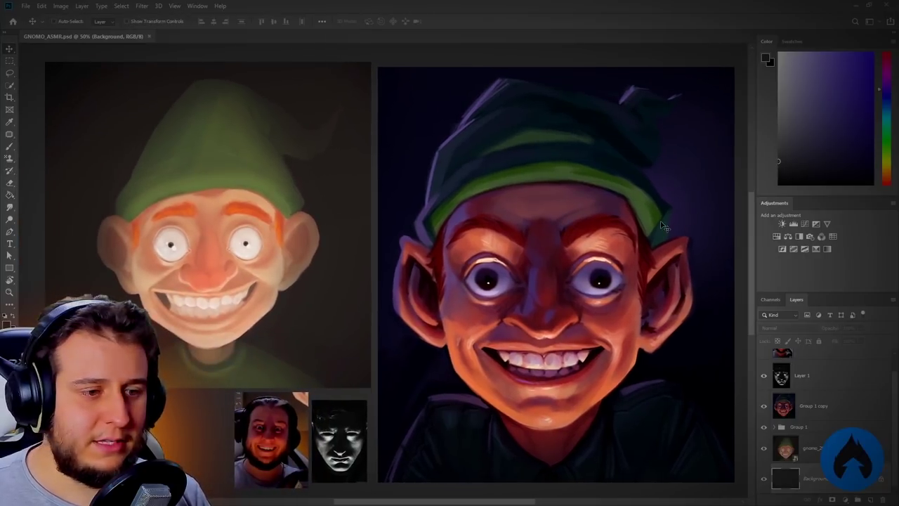
Duplicate the merged portrait layer Group 1 copy for a filter pass and save the document
left_click(815, 414)
key("ctrl+j")
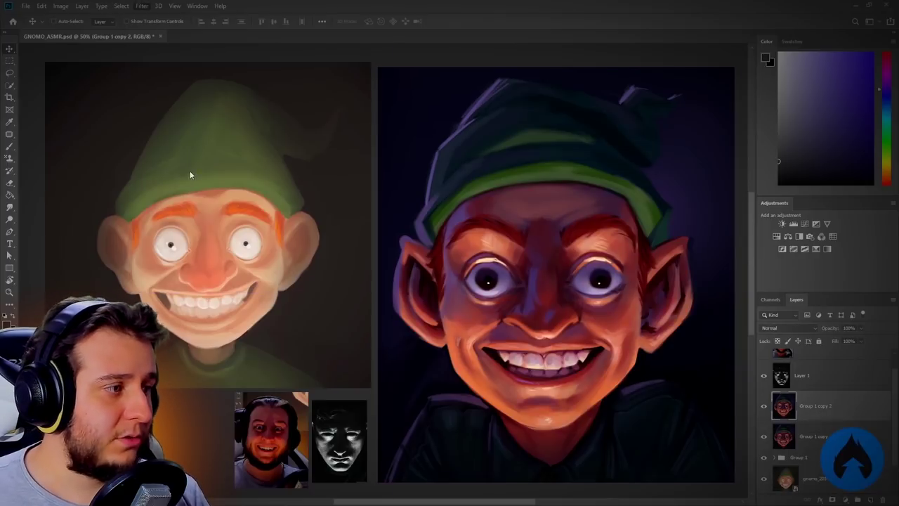
key("ctrl")
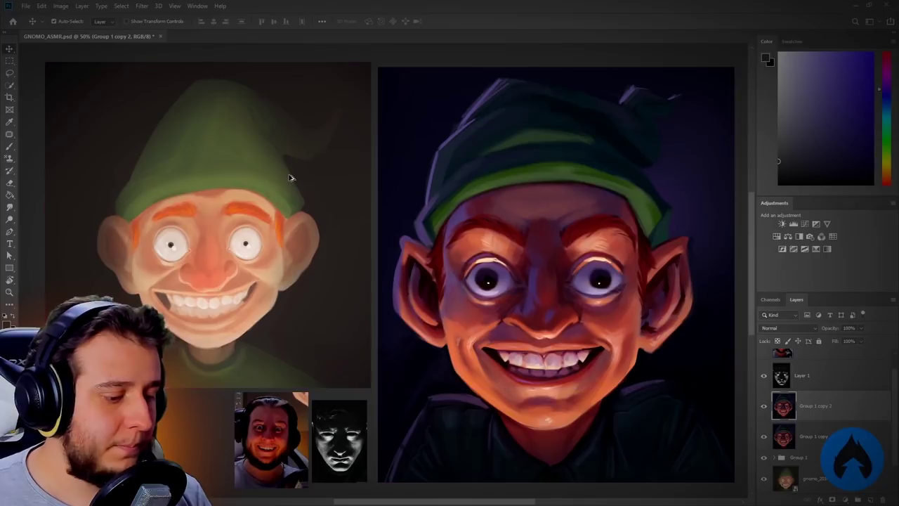
key("ctrl+s")
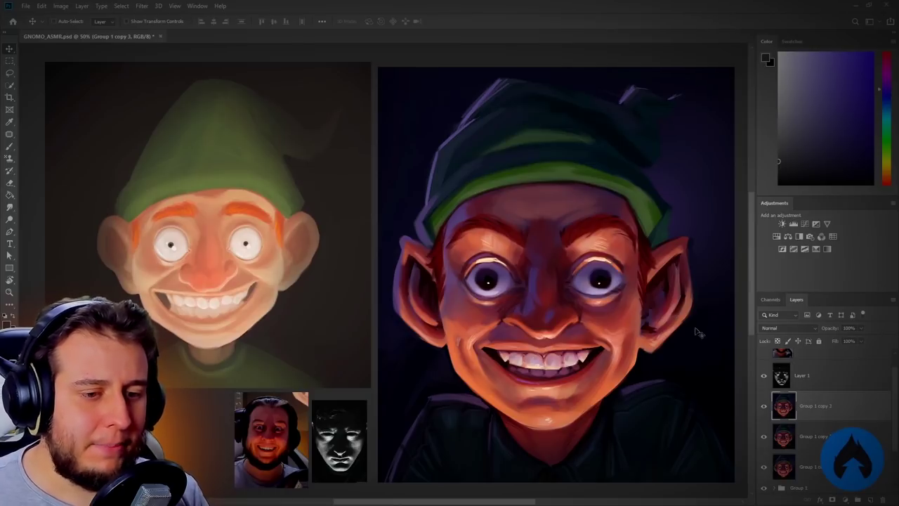
Try adding a layer mask to the duplicated portrait and painting black on it over the shoulder at 100% flow
left_click(831, 500)
key("b")
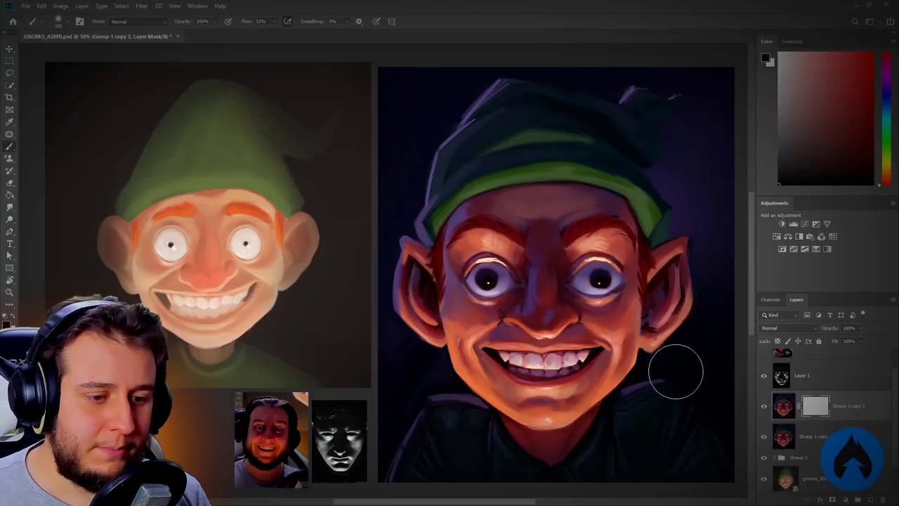
key("x")
key("0")
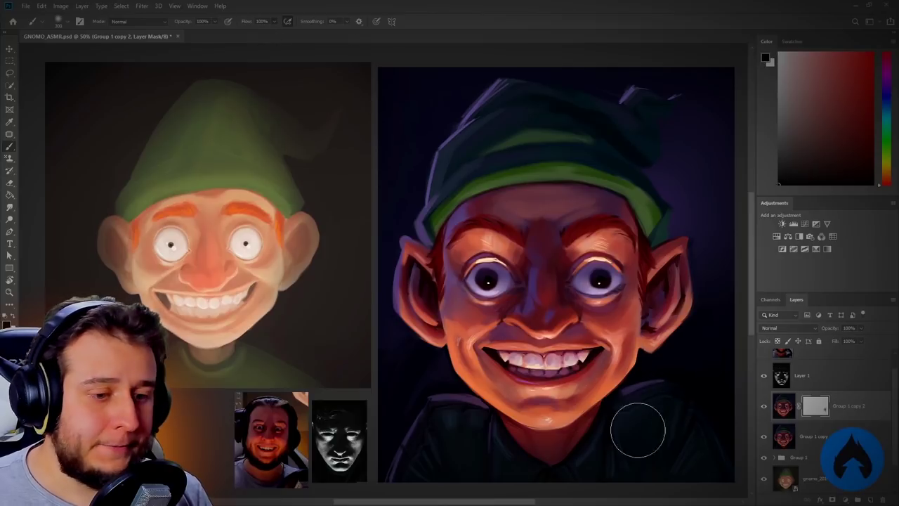
mouse_move(626, 422)
left_mouse_down()
mouse_move(680, 458)
mouse_move(719, 442)
left_mouse_up()
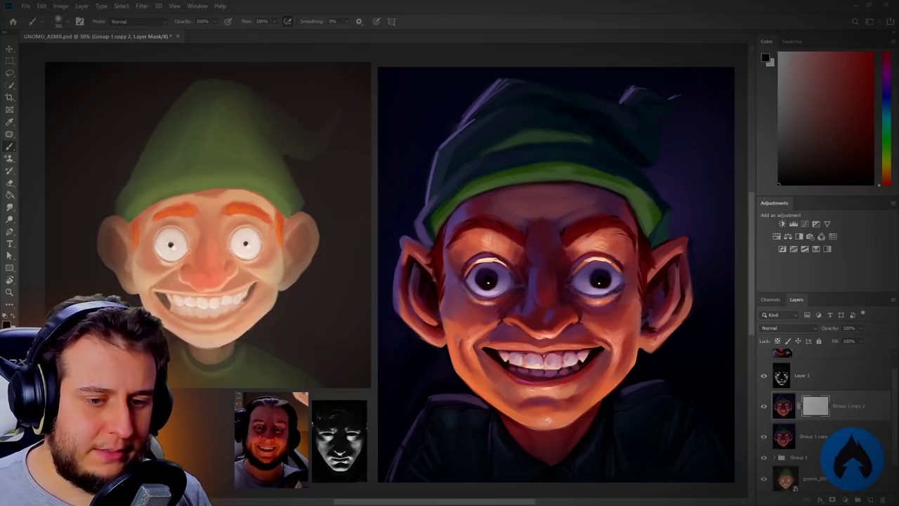
key("ctrl+z")
key("ctrl+z")
Duplicate the portrait copy again and apply a soft blur filter to the new layer
key("ctrl+j")
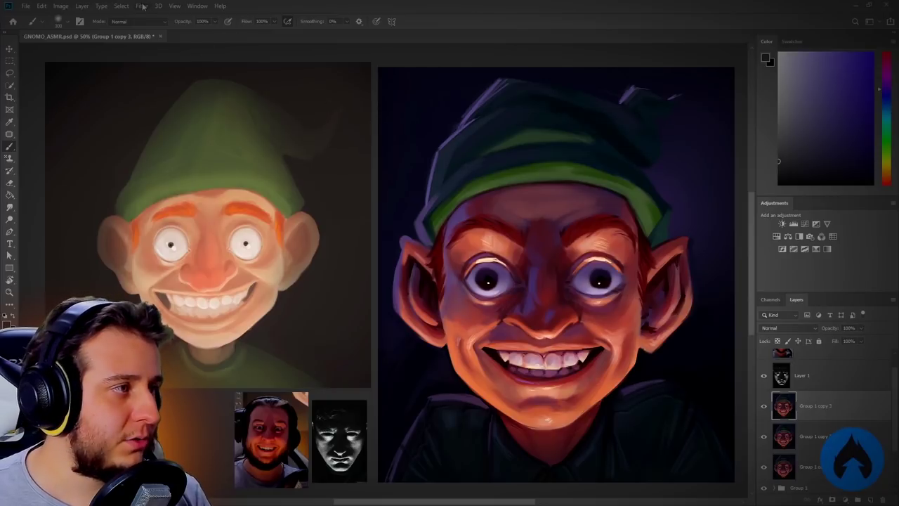
key("space")
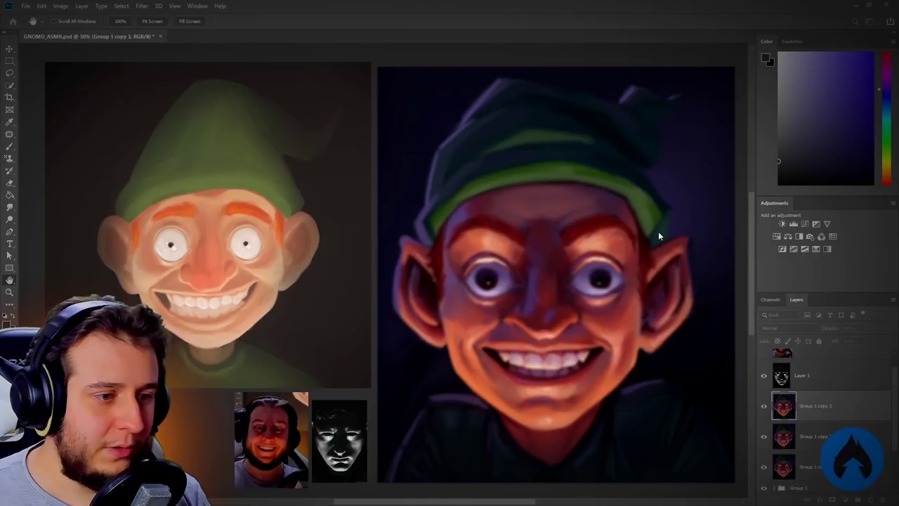
left_click(754, 100)
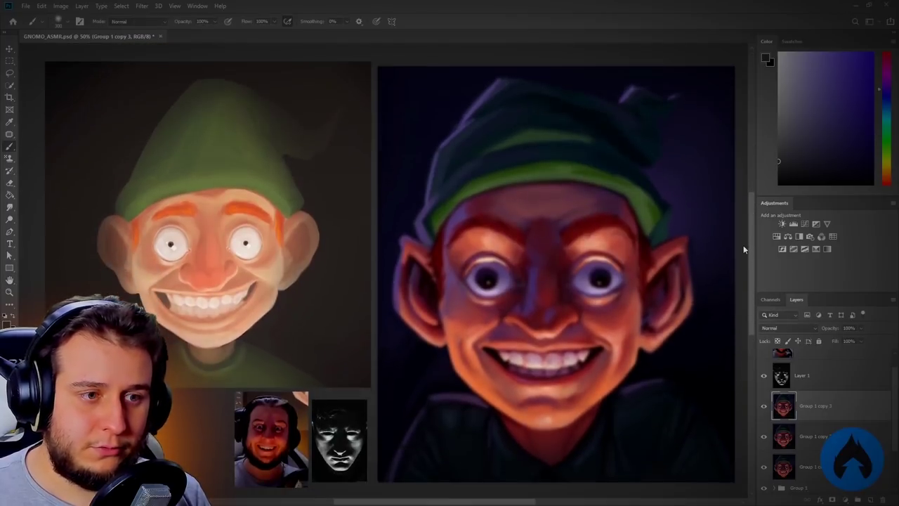
Add a layer mask to the blurred portrait and paint black down the face's centre at 49% flow to reveal the sharp layer
left_click(833, 499)
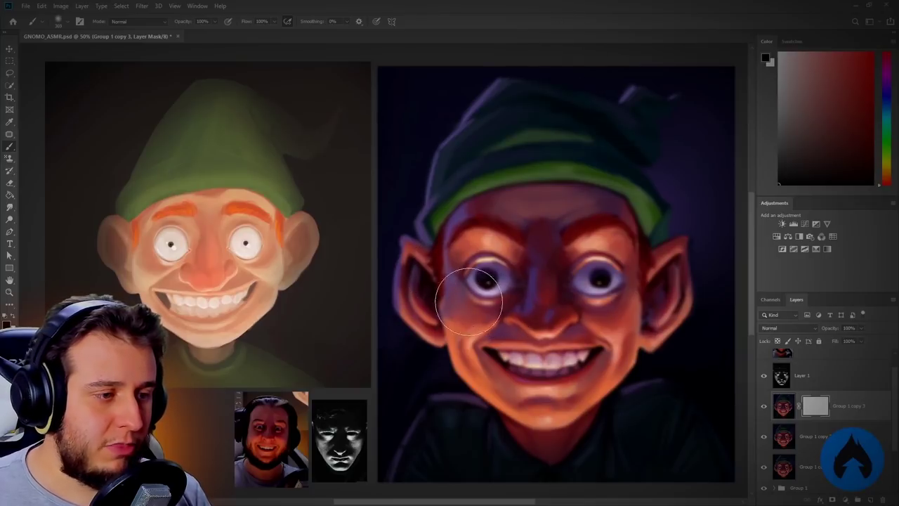
mouse_move(417, 286)
left_mouse_down()
mouse_move(425, 343)
mouse_move(406, 262)
mouse_move(412, 305)
left_mouse_up()
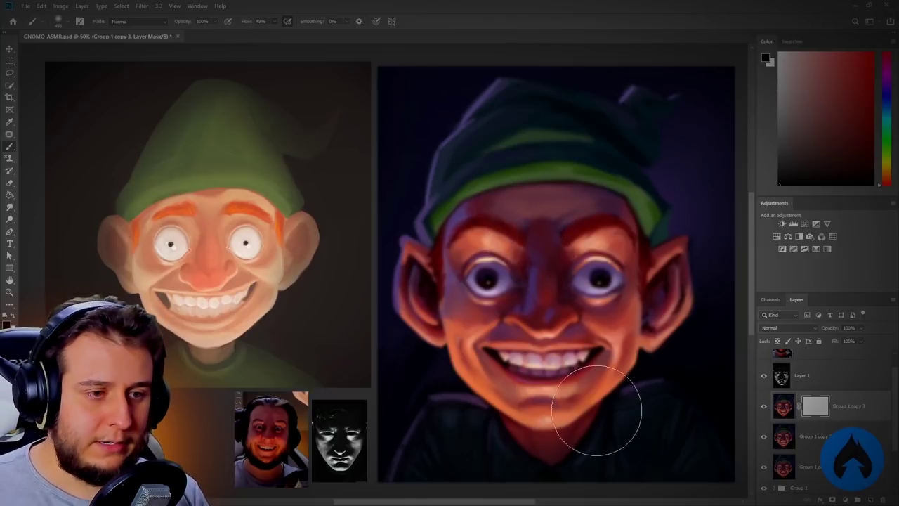
mouse_move(519, 158)
left_mouse_down()
mouse_move(524, 308)
mouse_move(551, 427)
mouse_move(535, 290)
mouse_move(541, 432)
left_mouse_up()
Widen the black area of the blur mask with a smaller brush, bringing back sharp detail across the face and hat brim
key("x")
key("bracketleft")
key("bracketleft")
key("bracketleft")
key("bracketleft")
key("bracketleft")
key("bracketleft")
key("bracketleft")
key("bracketleft")
key("bracketleft")
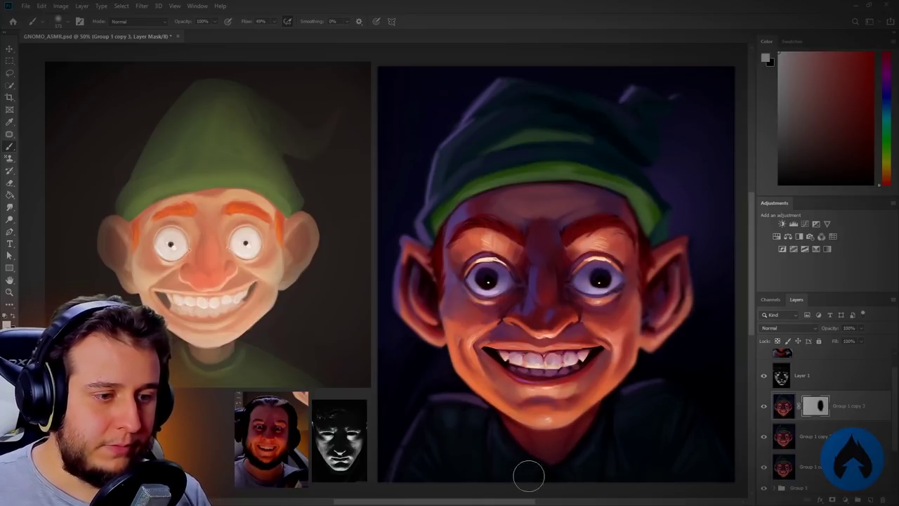
key("x")
left_click_drag(426, 272, 424, 287)
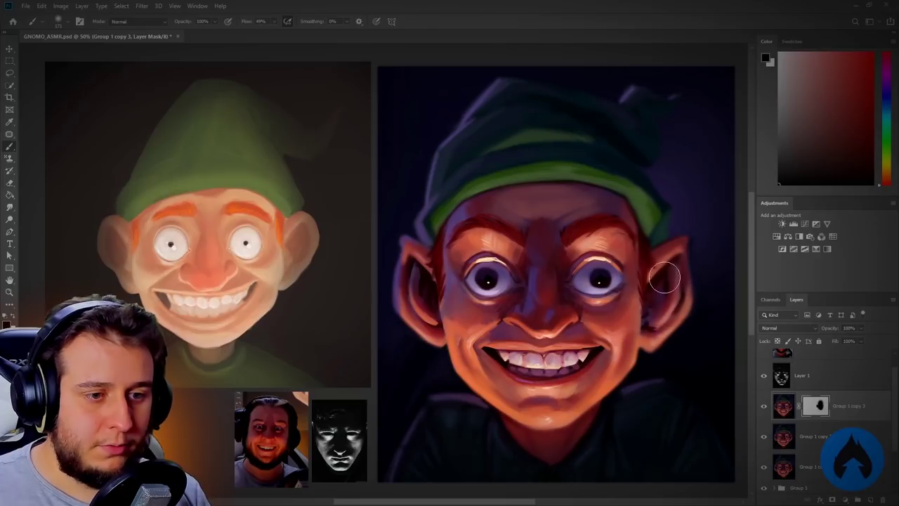
mouse_move(552, 174)
left_mouse_down()
mouse_move(535, 148)
mouse_move(593, 168)
mouse_move(570, 168)
left_mouse_up()
key("x")
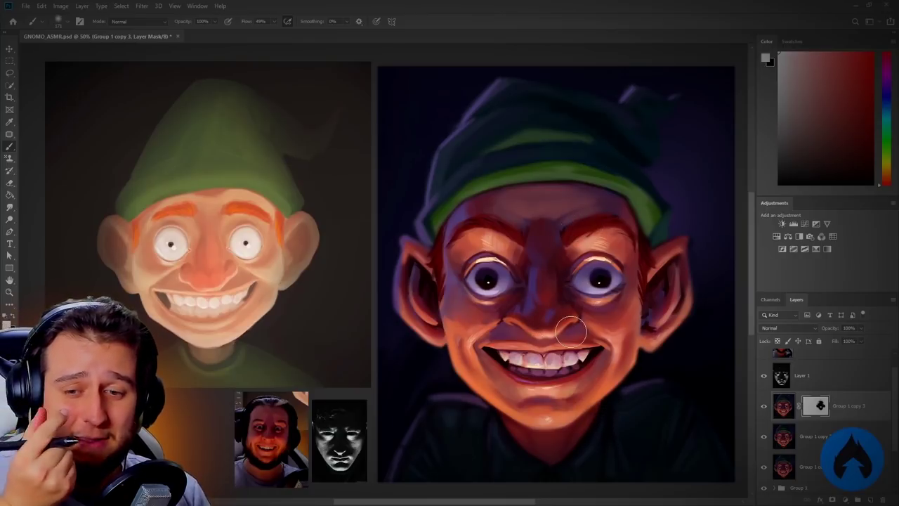
Save the document, then group the masked blur layer with the sharp copy below and merge a duplicate of that group
key("ctrl+s")
key("v")
left_click(803, 434, "shift")
key("ctrl+g")
key("ctrl+j")
key("ctrl+e")
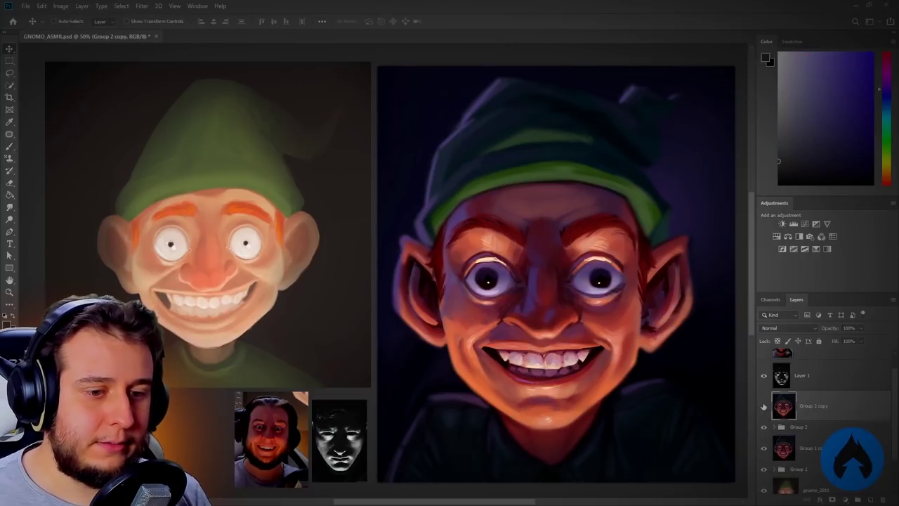
Duplicate the merged Group 2 copy portrait and undo the trial edits made on the duplicate
key("ctrl+j")
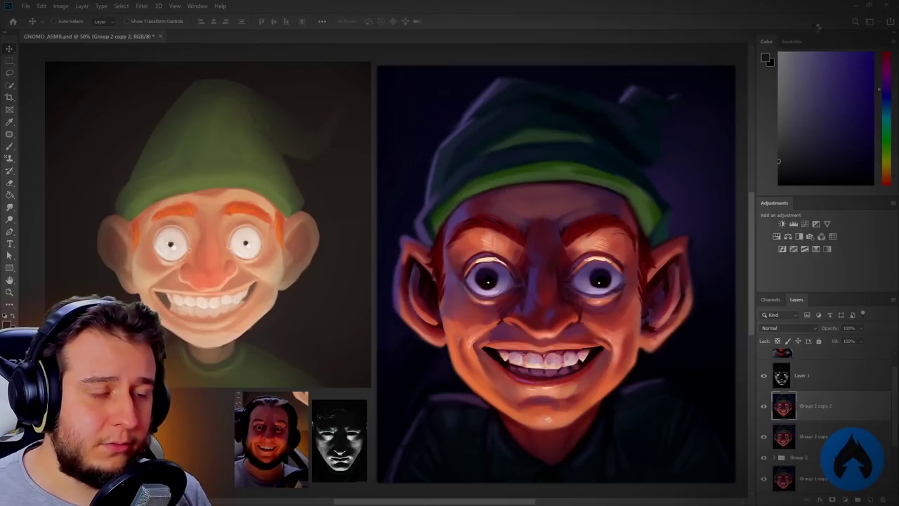
key("ctrl+z")
key("ctrl+z")
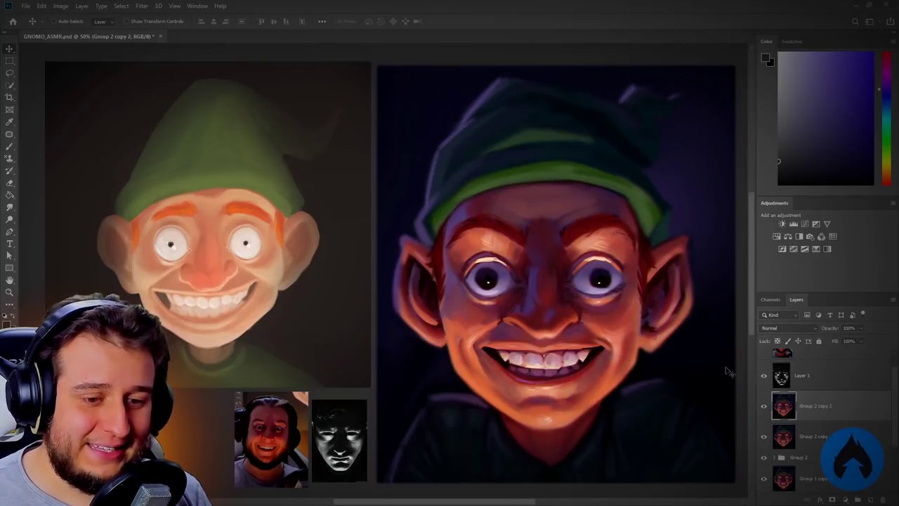
Try nudging the duplicated portrait to the right within a selection of its outline to create colour fringing
left_click(782, 406, "ctrl")
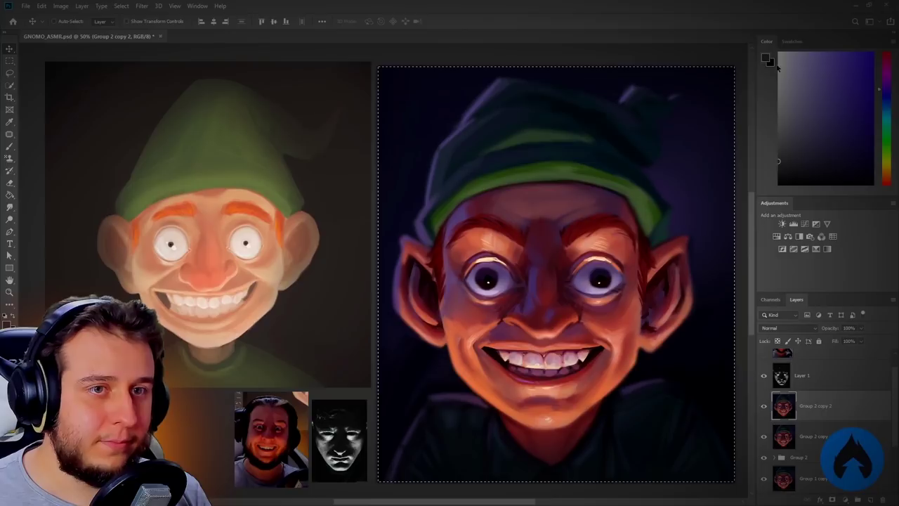
key("Right")
key("Right")
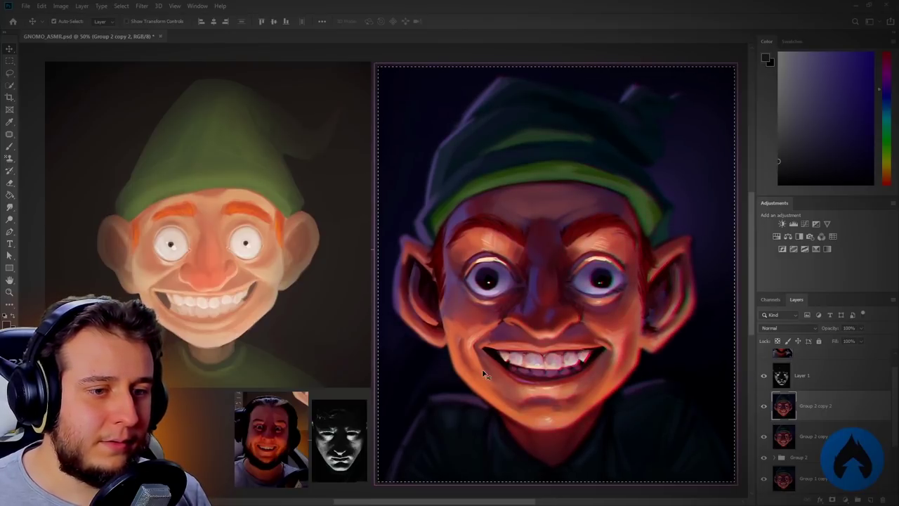
key("ctrl+d")
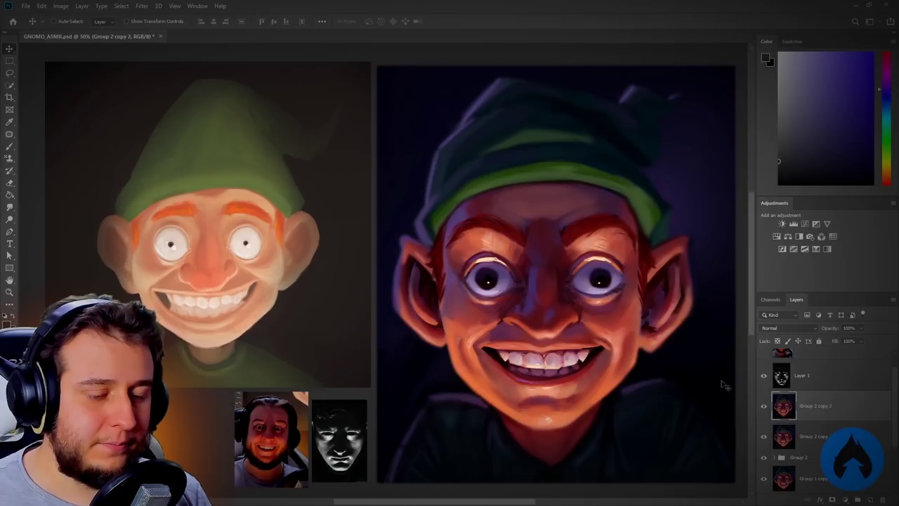
left_click(765, 407)
left_click(764, 407)
left_click(785, 411, "ctrl")
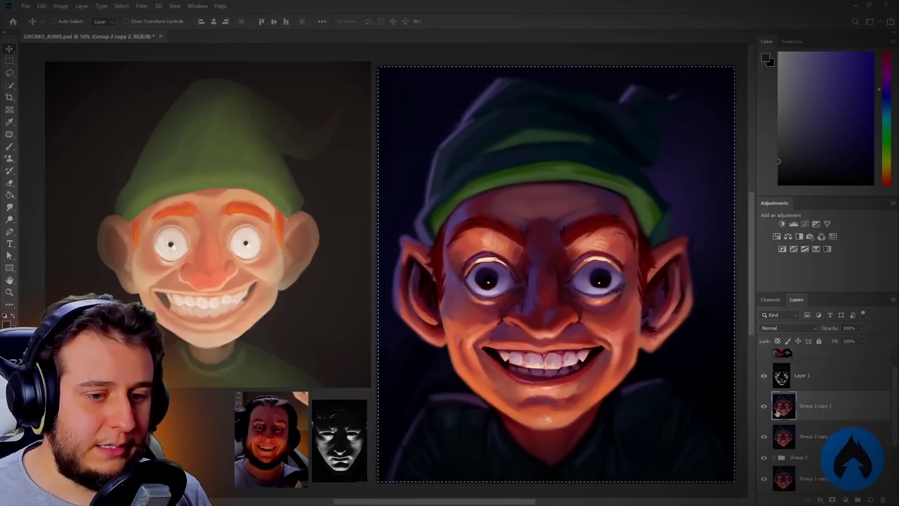
key("ctrl+d")
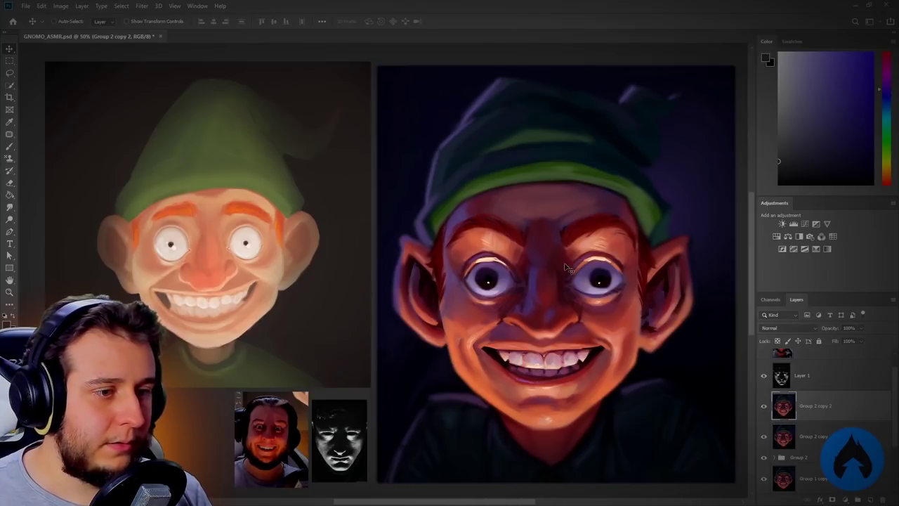
Move the portrait duplicate and the small reference images left, exposing the merged portrait beneath for comparison
mouse_move(680, 353)
left_mouse_down()
mouse_move(508, 345)
mouse_move(522, 347)
left_mouse_up()
left_click(351, 427, "ctrl")
left_click_drag(281, 428, 113, 428)
left_click(706, 337, "ctrl")
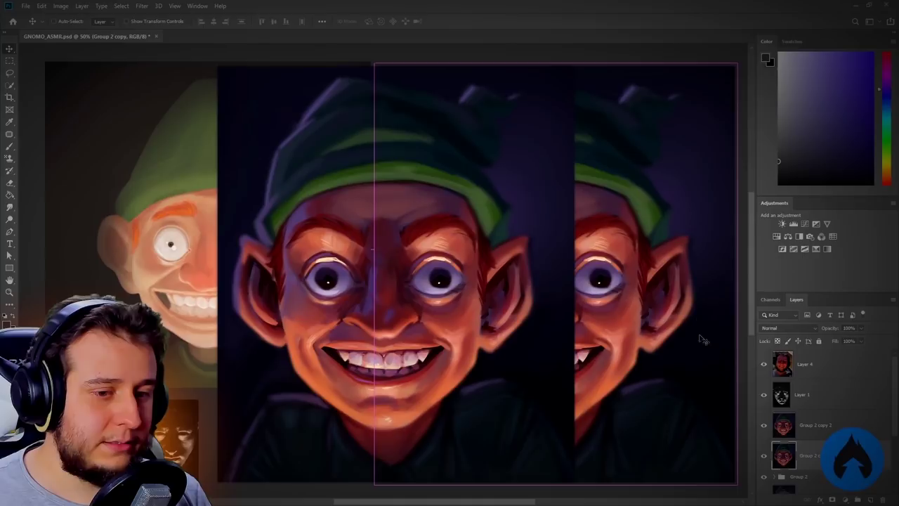
left_click(329, 173, "ctrl")
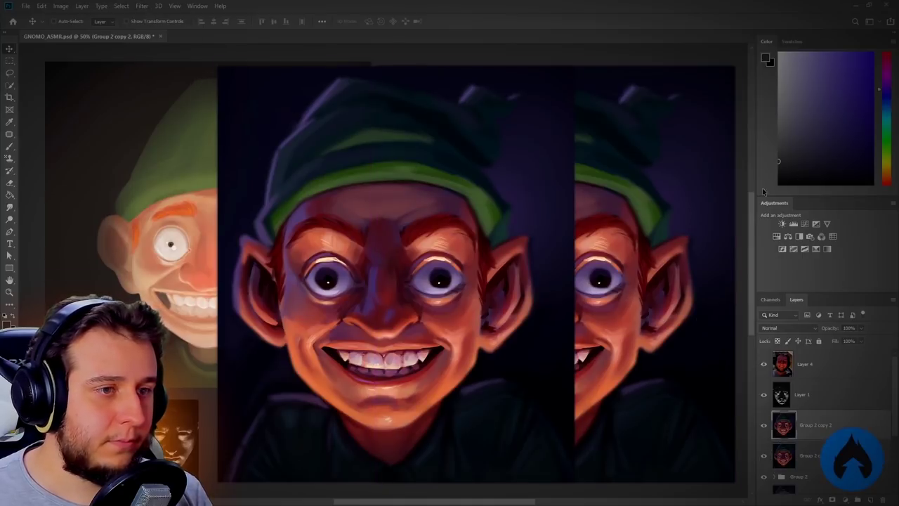
left_click_drag(431, 321, 363, 321)
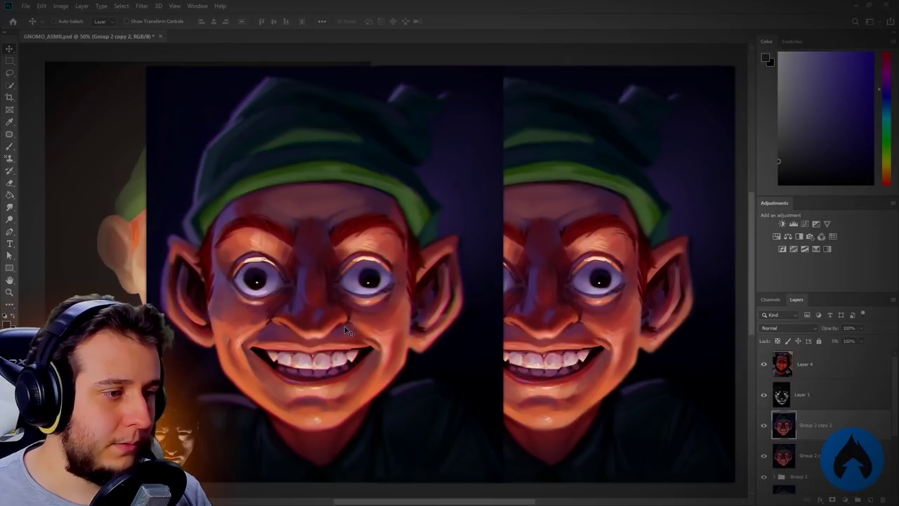
Move the colour-fringed duplicate back over the merged portrait and hide the Group 2 copy layer beneath it
key("ctrl")
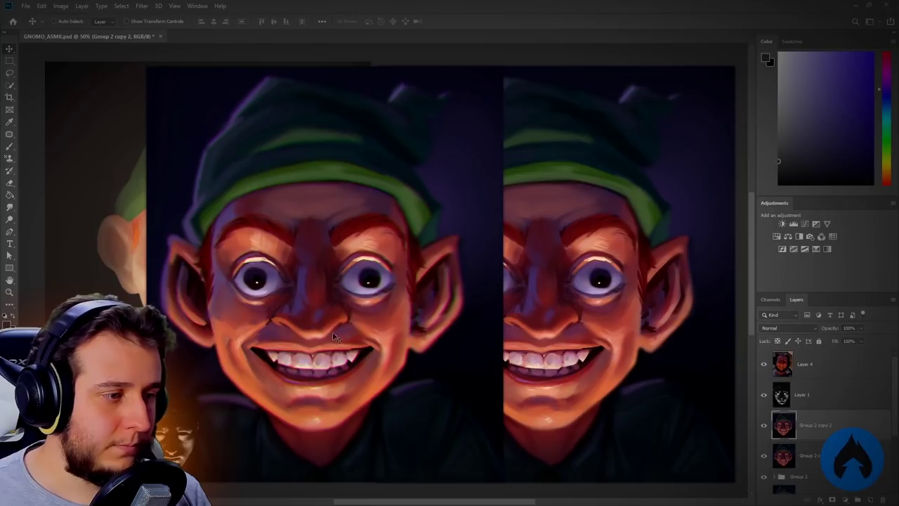
mouse_move(303, 337)
left_mouse_down()
mouse_move(589, 350)
mouse_move(537, 356)
mouse_move(564, 373)
mouse_move(555, 373)
left_mouse_up()
left_click(765, 455)
left_click(819, 405)
left_click(814, 424)
Examine the colour fringing closely around the repainted gnome's eye and across the whole portrait
key("z")
left_click_drag(587, 282, 618, 219)
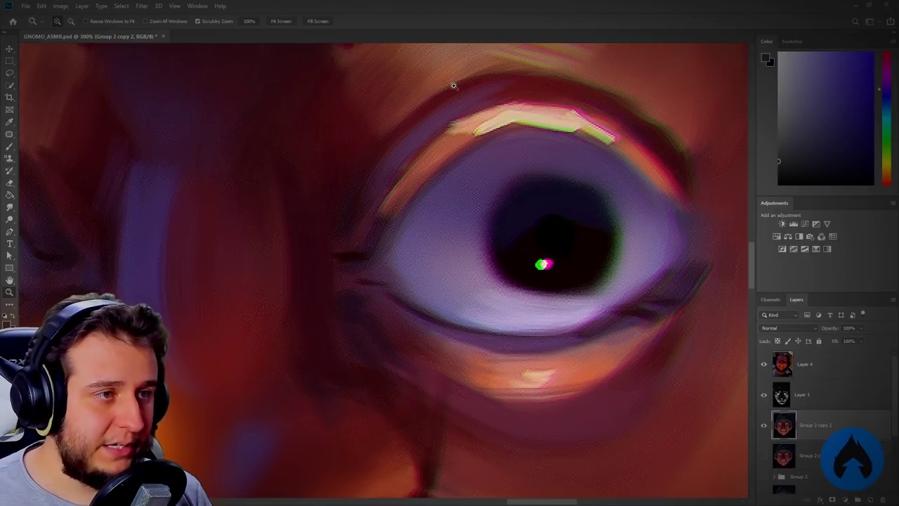
key("ctrl+minus")
key("ctrl+minus")
key("ctrl+minus")
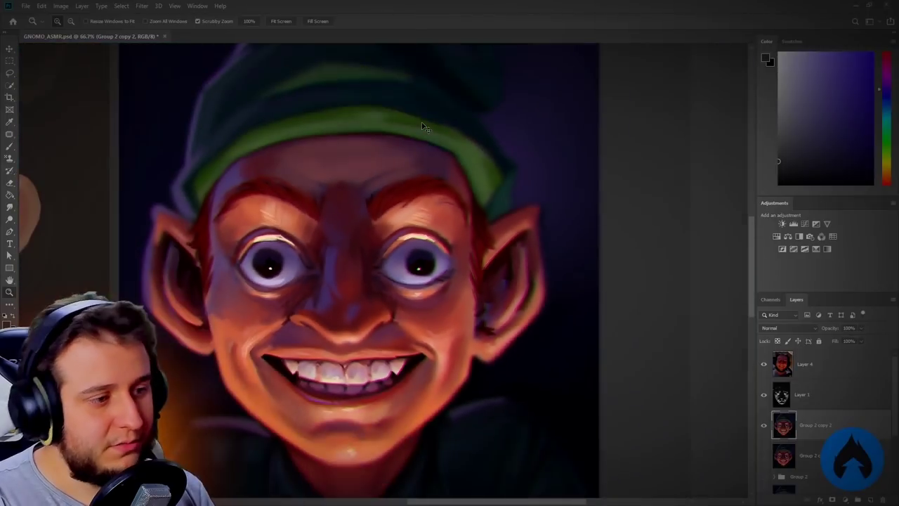
key("ctrl+minus")
key("ctrl+plus")
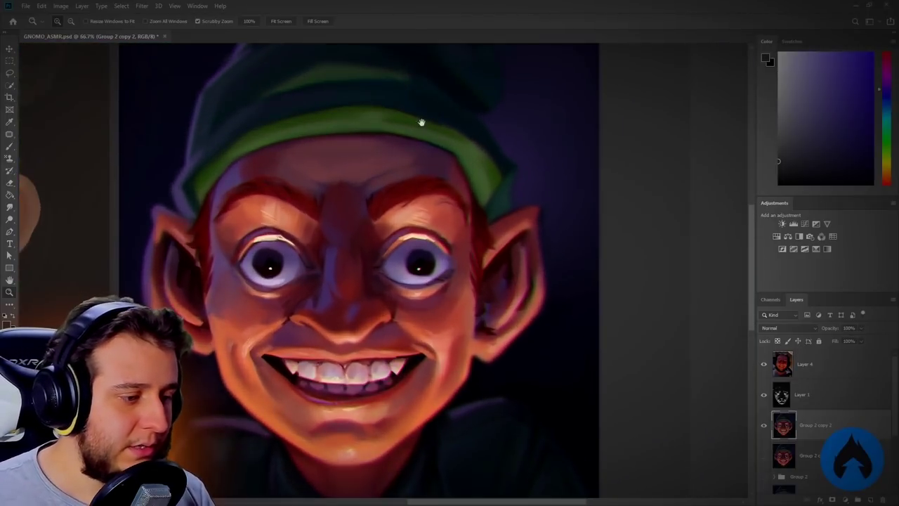
left_click_drag(400, 146, 492, 134)
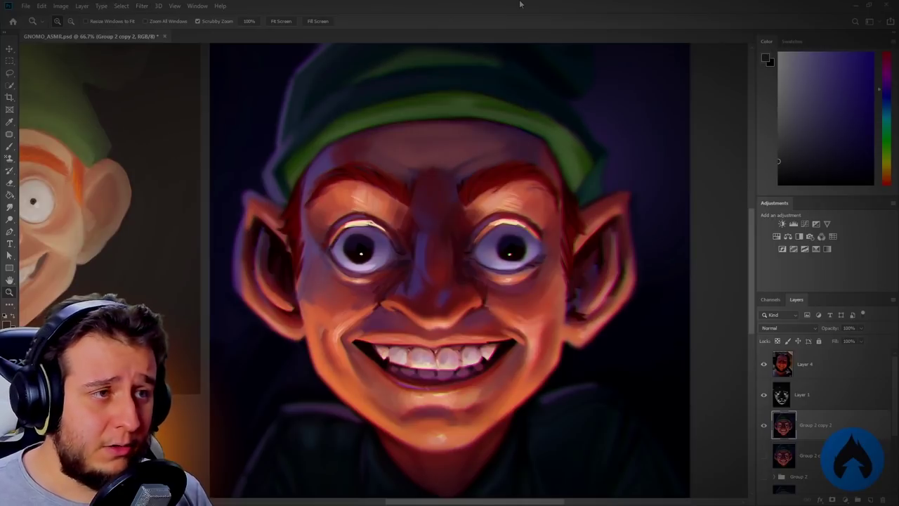
Duplicate the colour-fringed portrait layer for a final filter pass and save the document
key("ctrl+j")
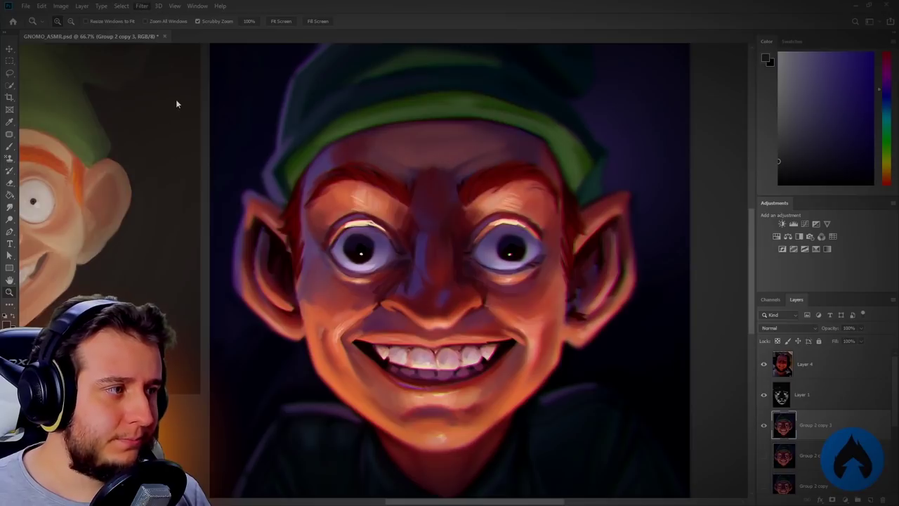
key("space")
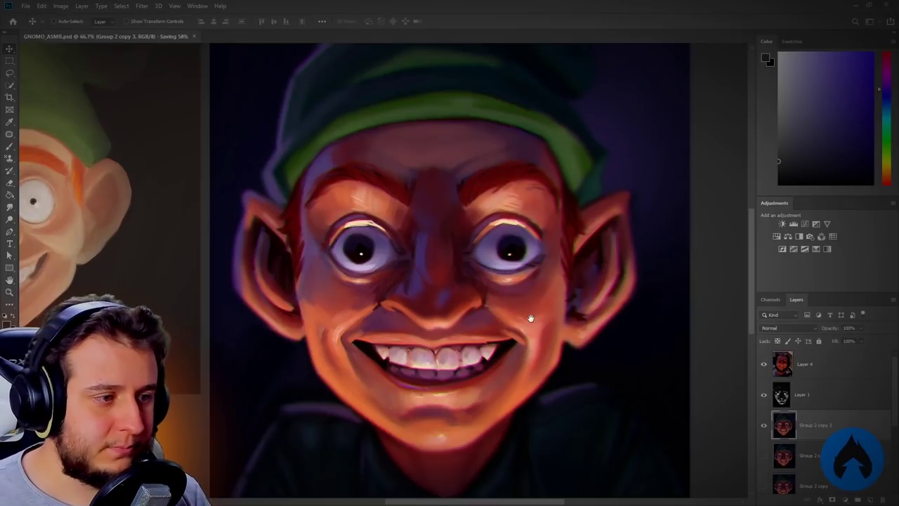
left_click_drag(537, 317, 547, 319)
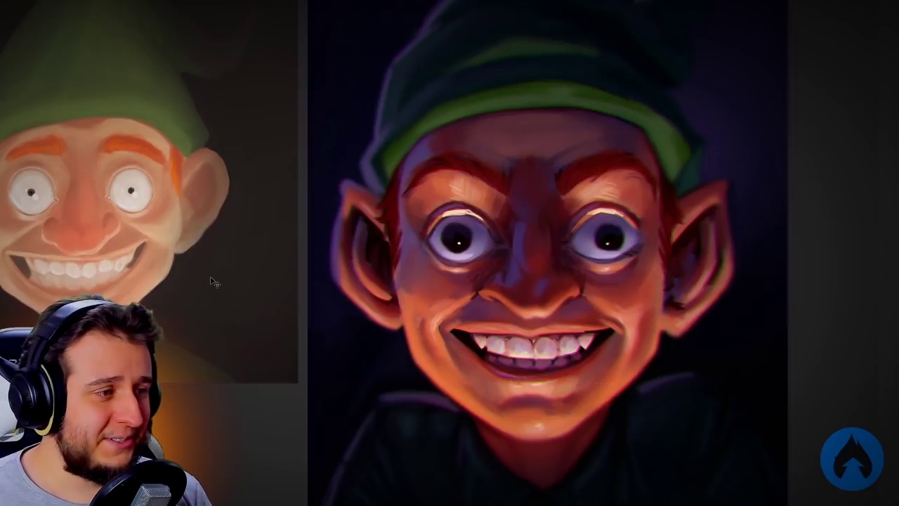
Scale down the original gnome portrait and move it up beside the repainted portrait
key("ctrl+t")
left_click_drag(297, 381, 169, 255)
left_click_drag(128, 218, 266, 311)
left_click_drag(307, 347, 274, 318)
key("Return")
left_click_drag(398, 311, 403, 312)
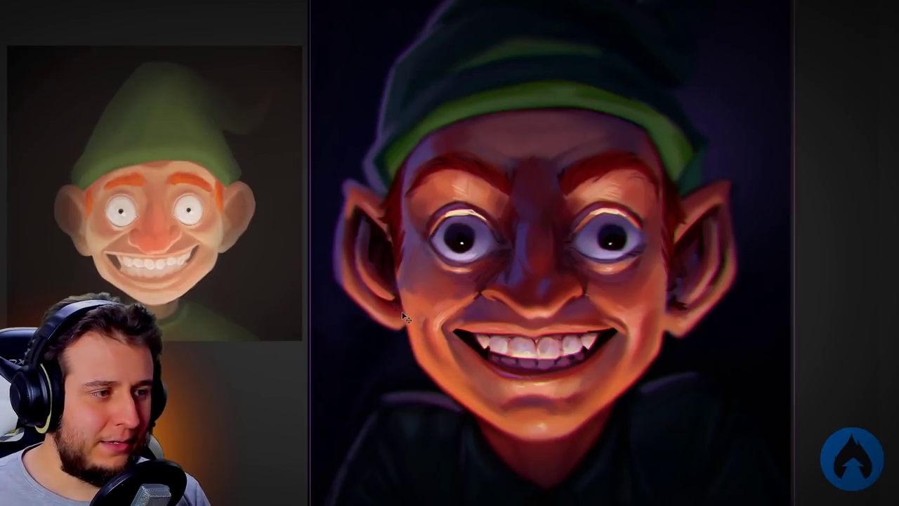
left_click_drag(208, 279, 207, 241)
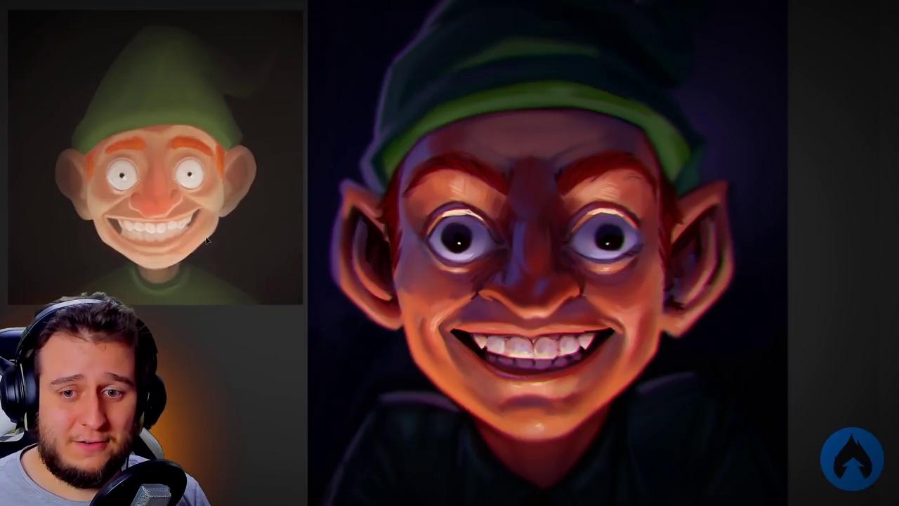